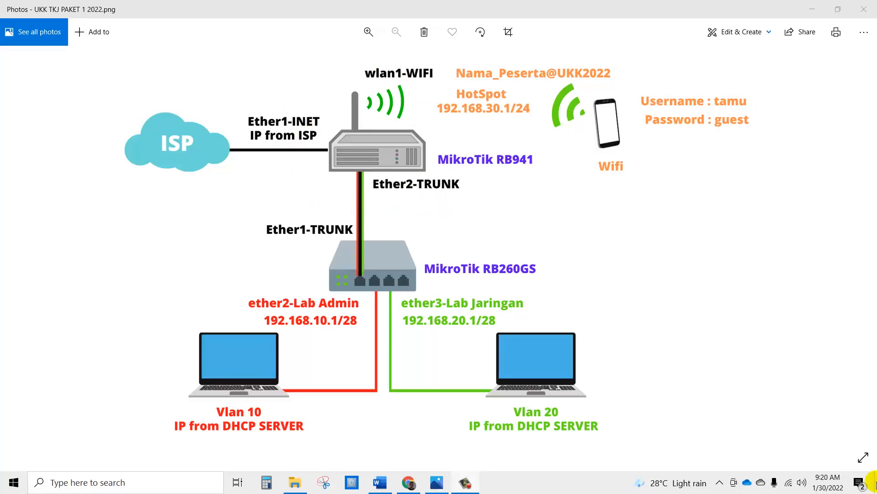
Step: Minimize the Photos network diagram and refresh the Windows desktop
click(875, 483)
right_click(131, 154)
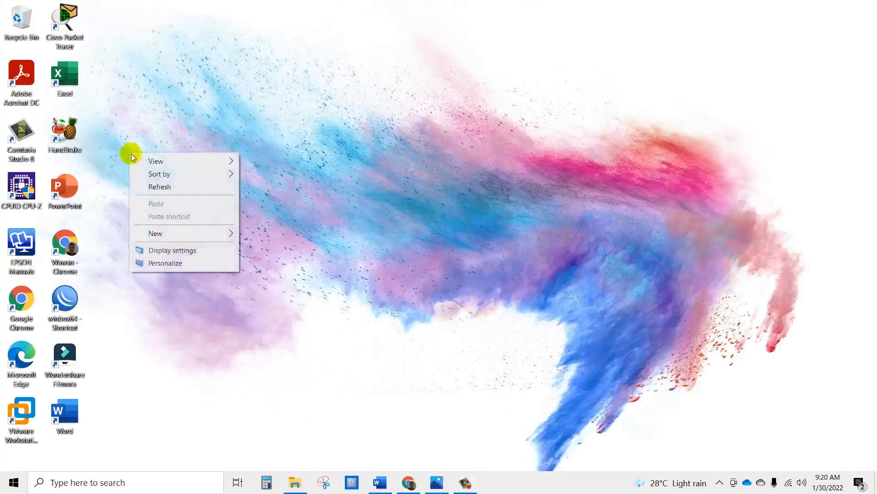
click(144, 186)
Step: Launch WinBox, connect to the 74:4D:28:FE:F5:A8 RB941-2nD router, and maximize the session
double_click(75, 289)
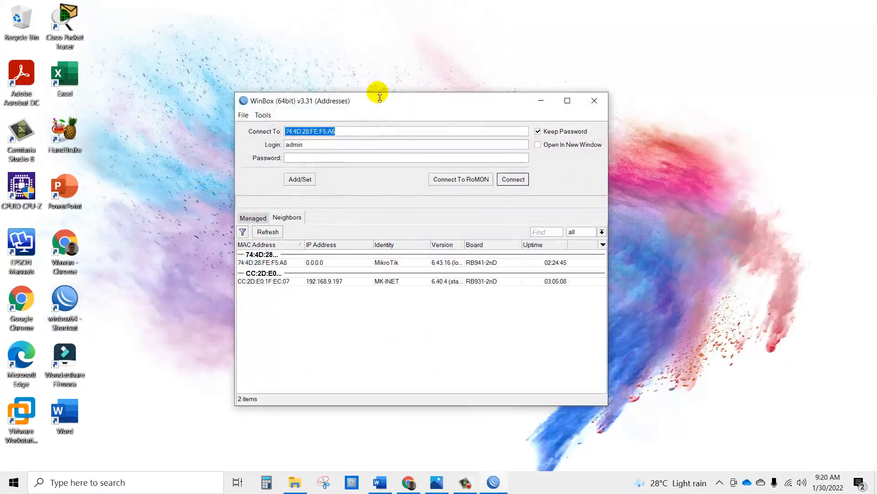
drag(380, 98, 405, 97)
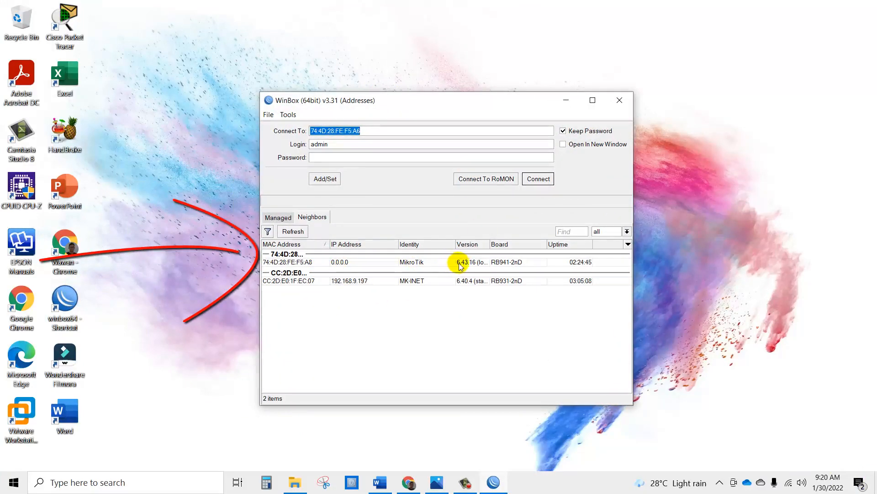
click(306, 262)
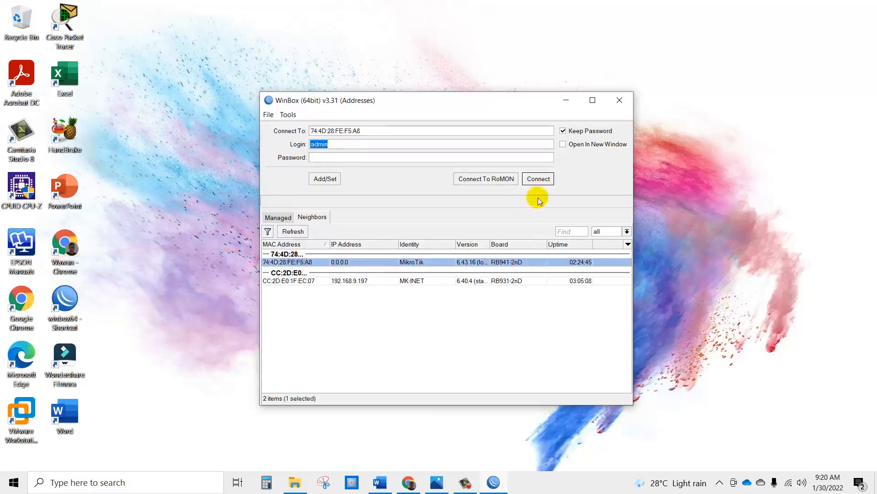
click(539, 178)
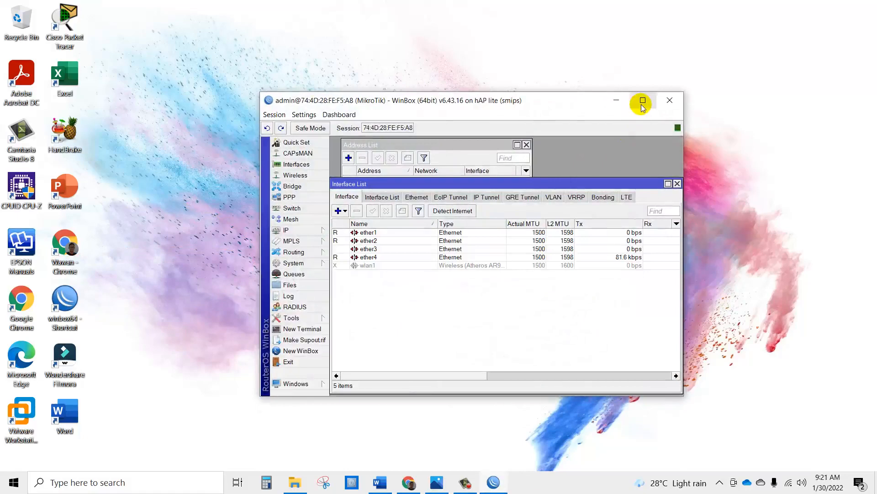
click(642, 100)
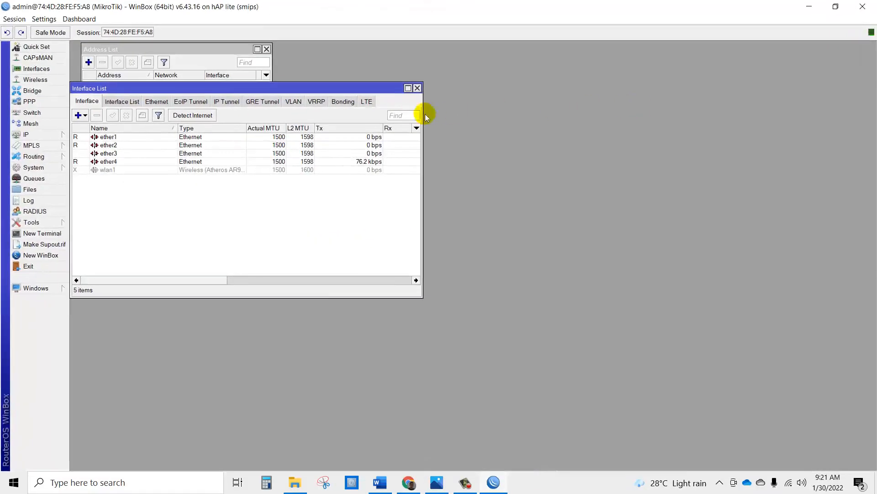
Step: Close the Interface List, Address List and Firewall windows
click(417, 88)
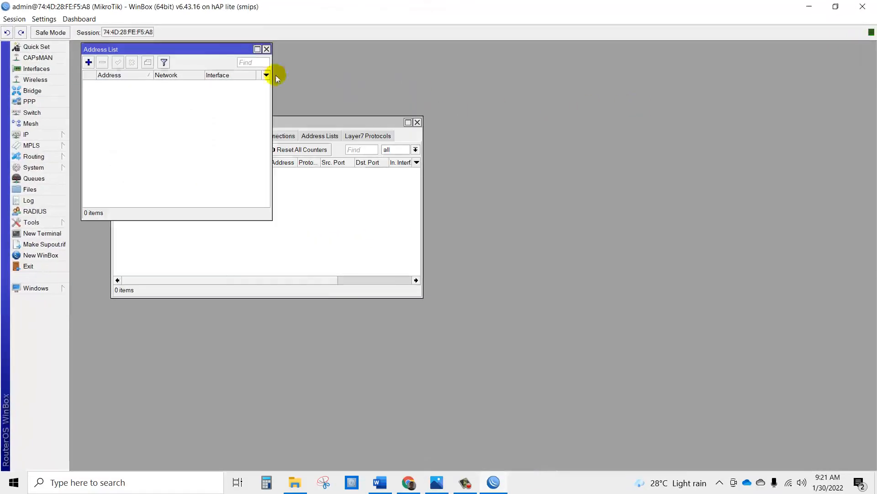
click(266, 49)
click(418, 123)
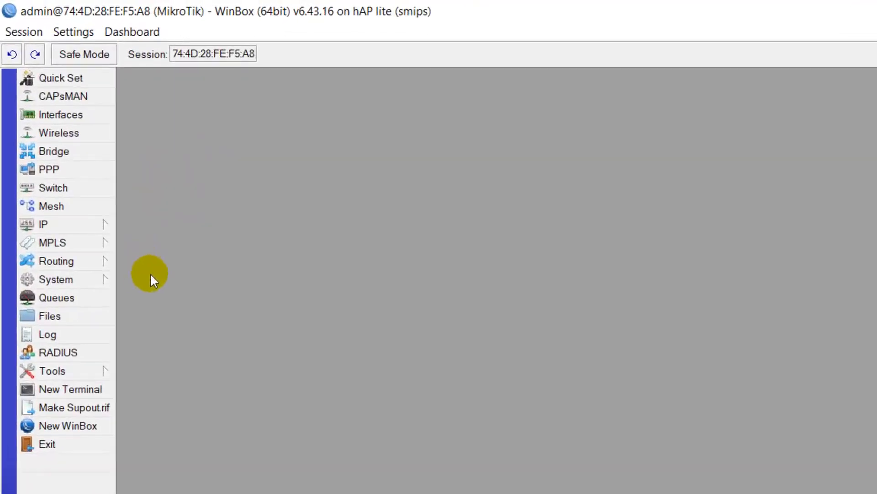
Step: Change the router identity from MikroTik to MK-ROUTER in System > Identity
click(106, 278)
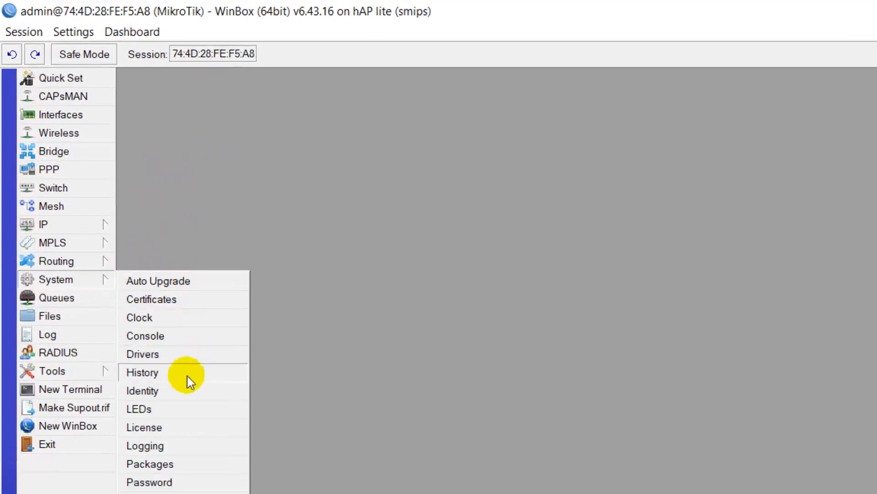
click(188, 394)
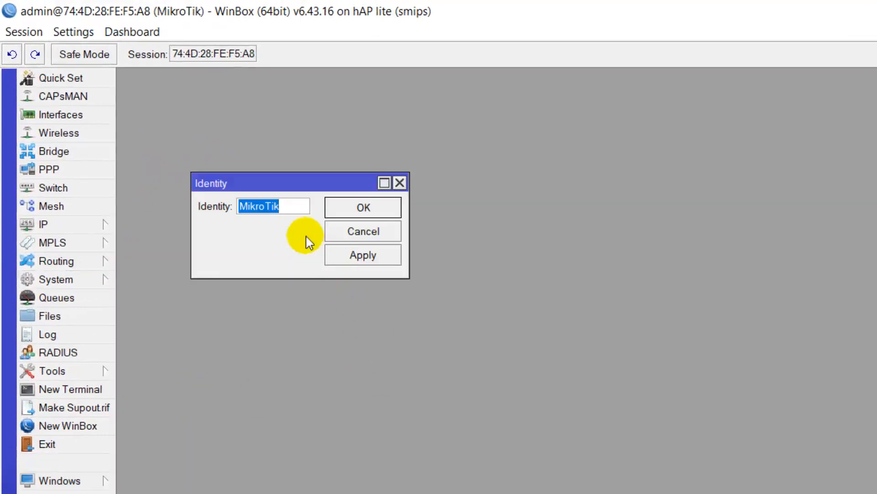
text(MK)
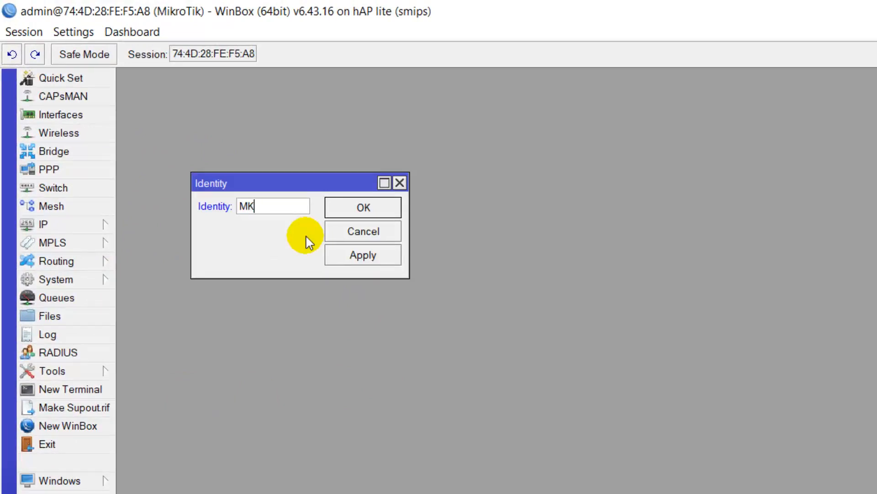
text(_)
text(-)
text(ROUTER)
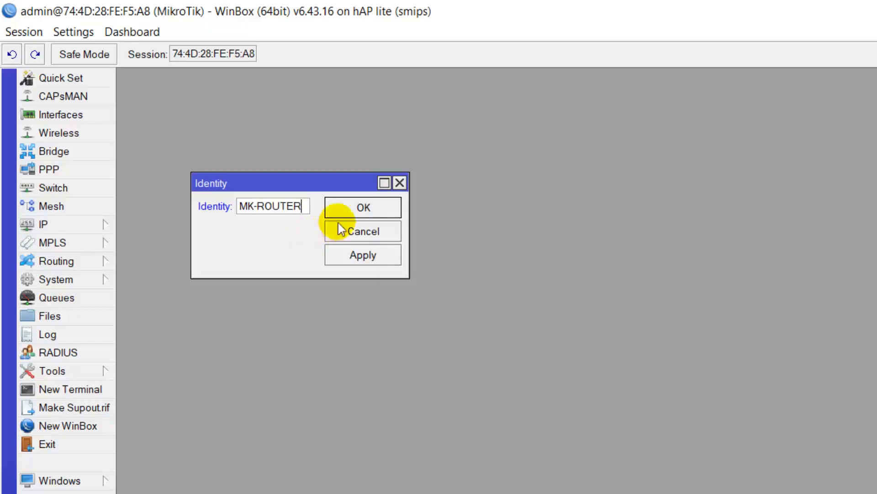
click(362, 206)
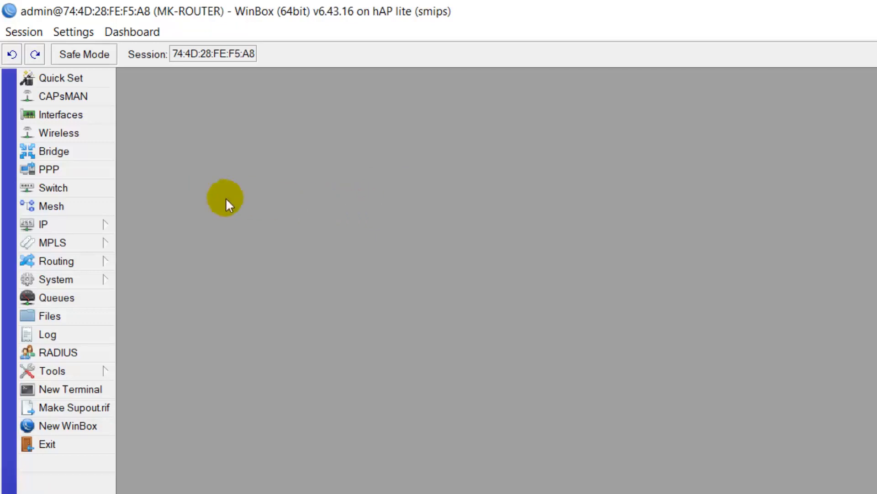
Step: Rename ether1 to ether1-INET and ether2 to ether2-TRUNK
click(90, 117)
drag(235, 152, 298, 196)
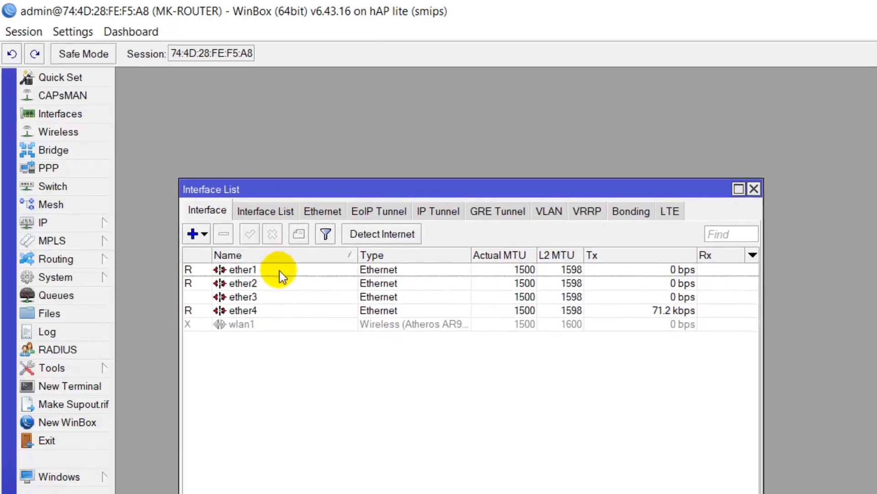
double_click(281, 271)
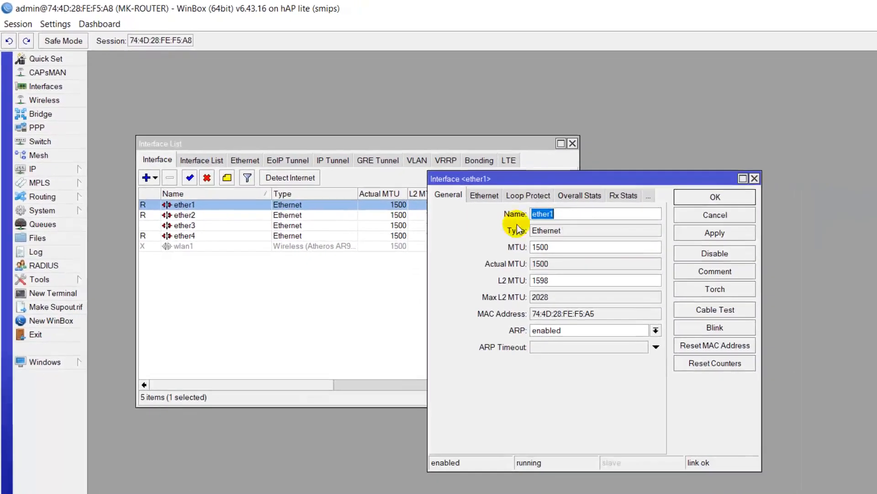
click(584, 215)
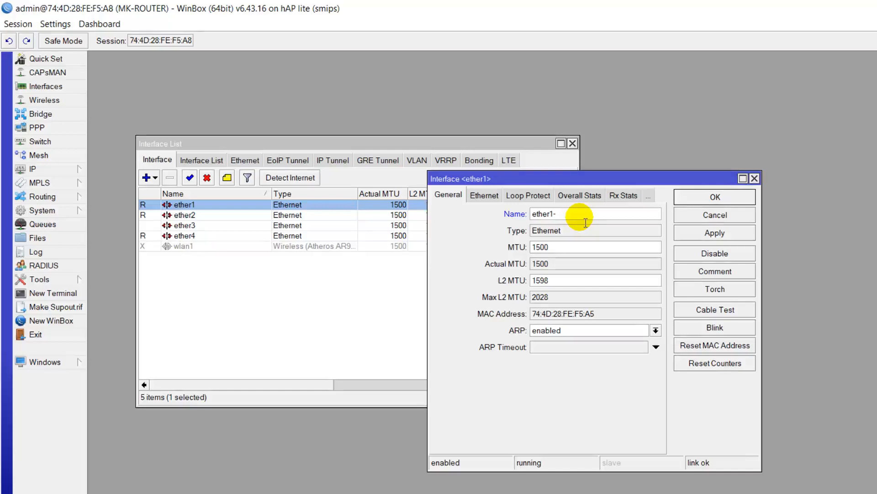
text(INET)
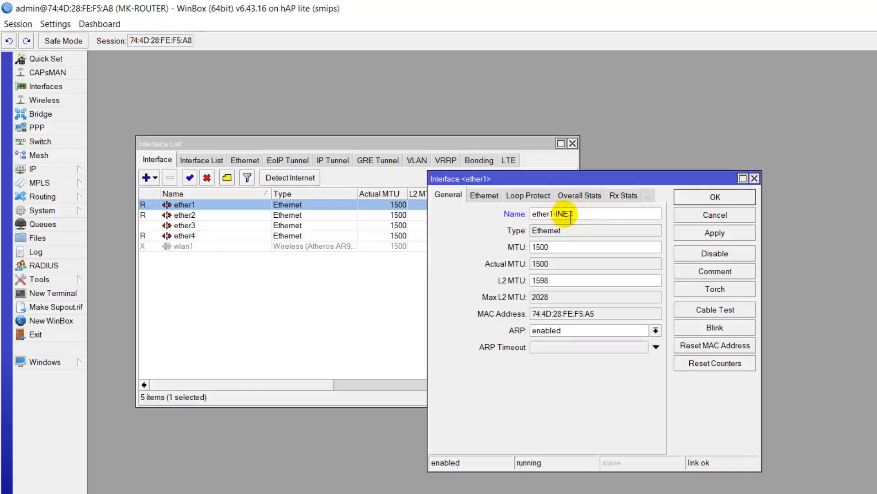
click(715, 198)
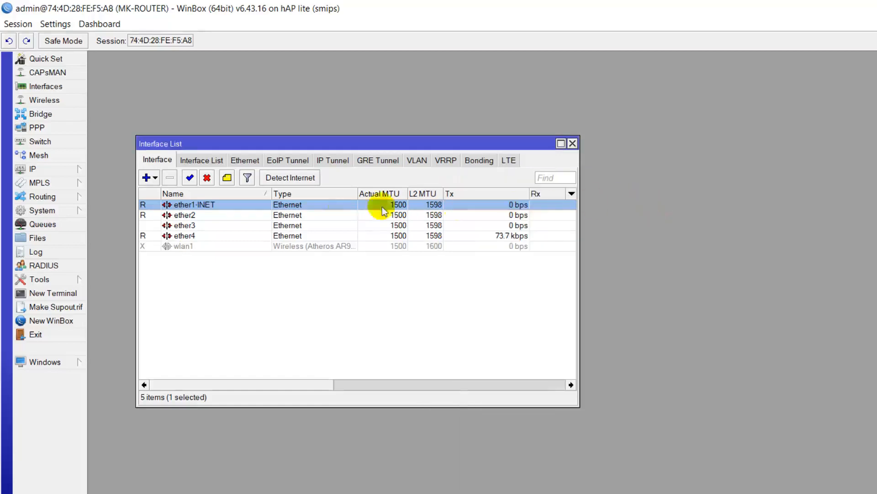
double_click(223, 215)
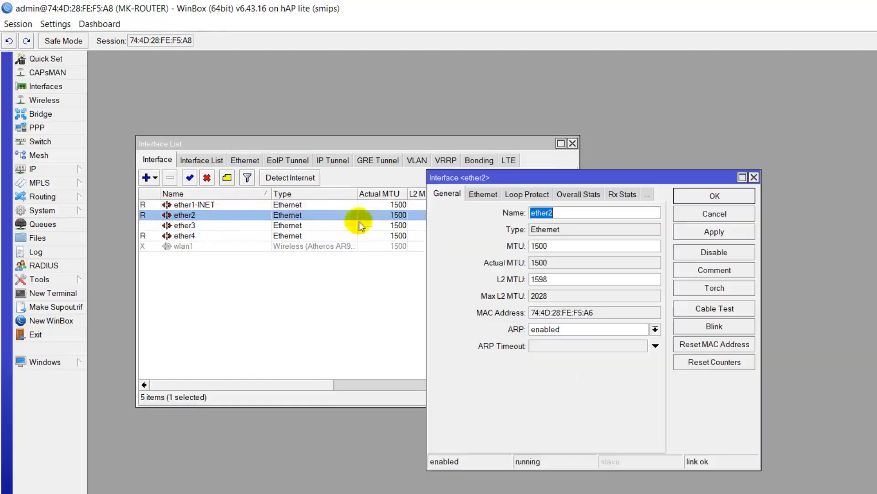
click(569, 213)
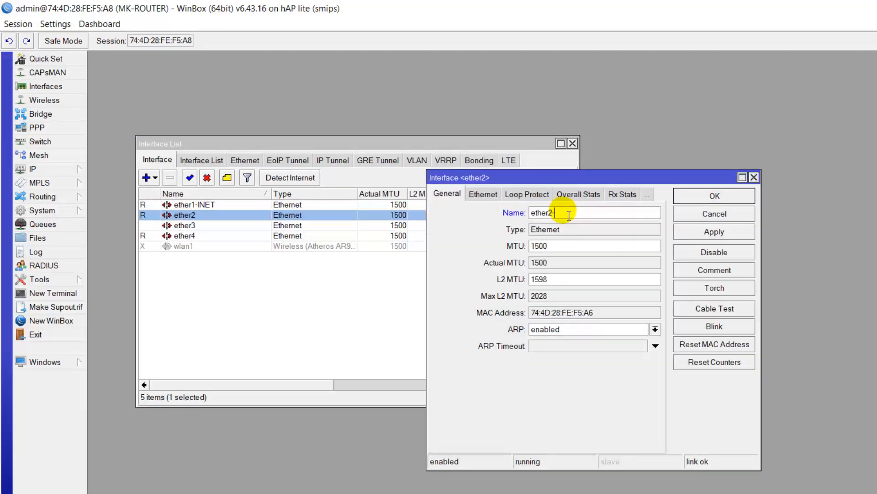
text(-TRUNK)
click(702, 194)
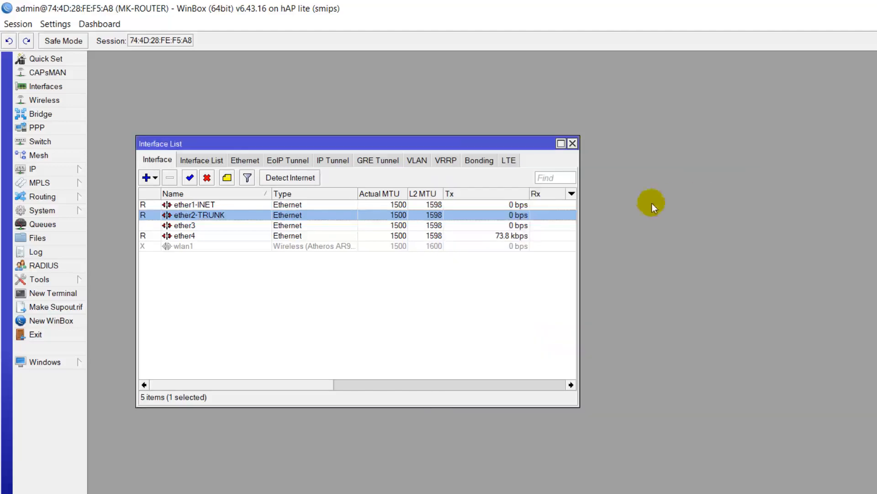
Step: Rename wlan1 to wlan1-HOTSPOT and enable it
double_click(193, 247)
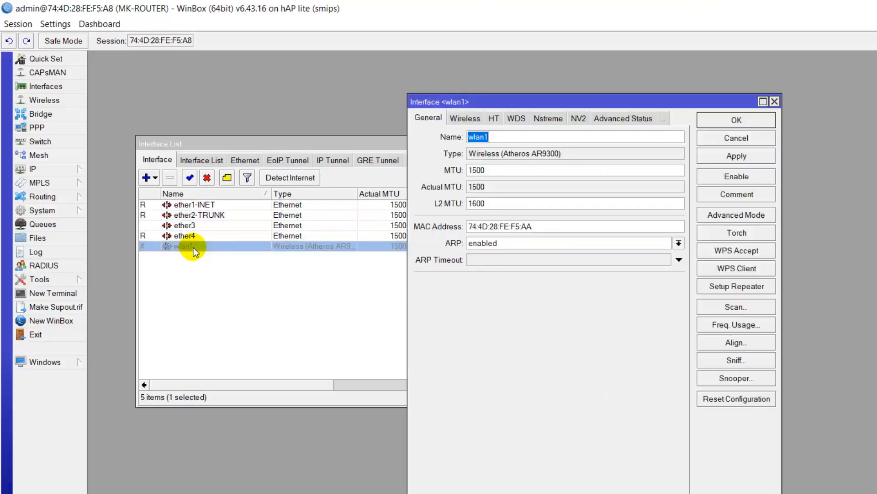
click(523, 137)
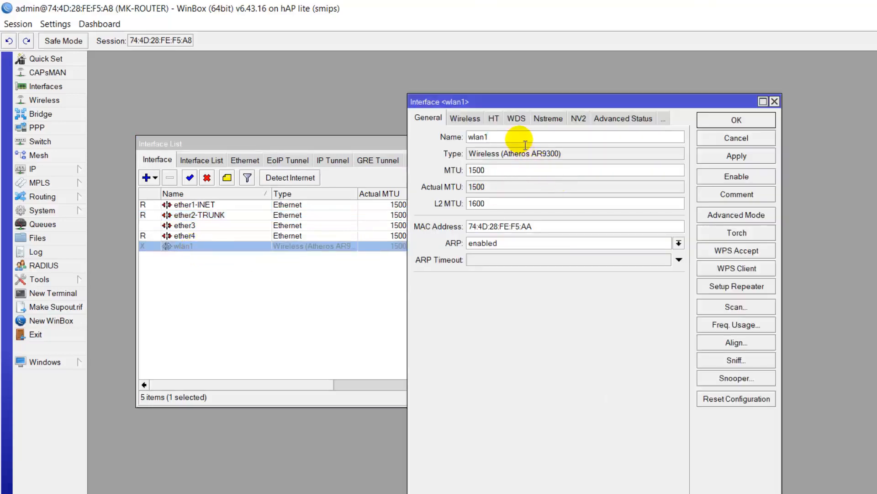
text(-HOTSPOT)
click(727, 120)
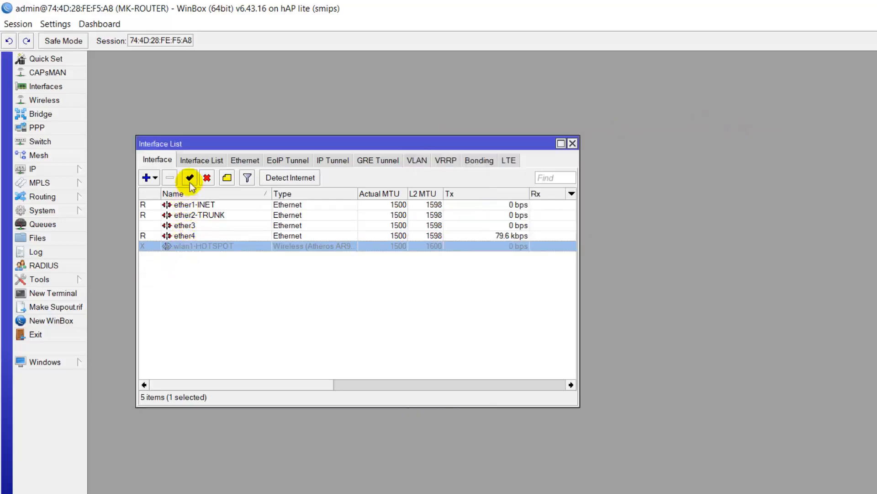
click(190, 179)
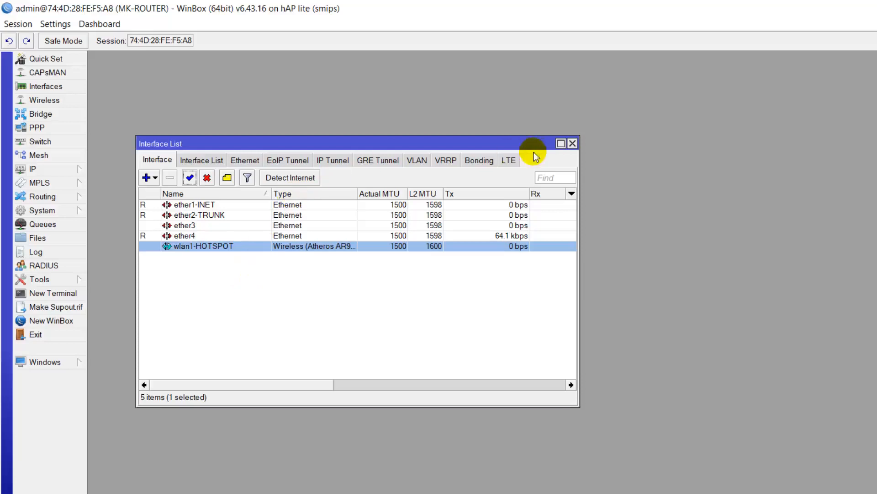
Step: Add a DHCP client on ether1-INET and check it is bound with 192.168.212.254/24
click(572, 143)
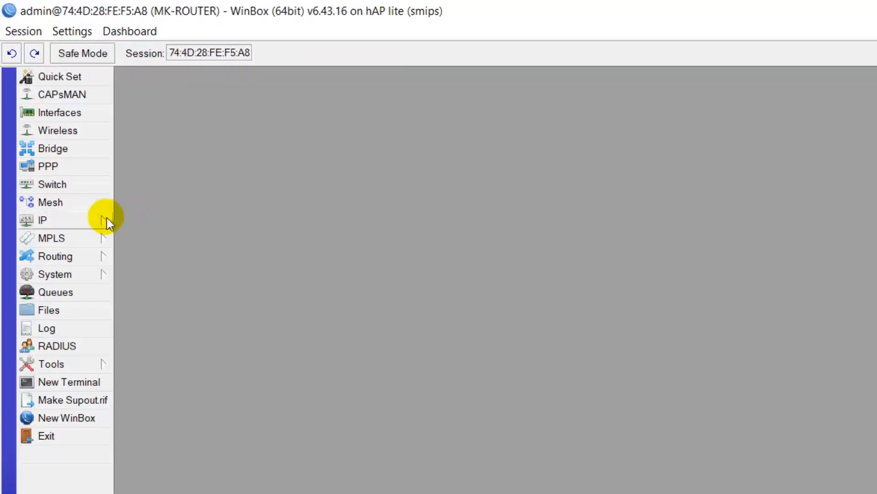
click(68, 223)
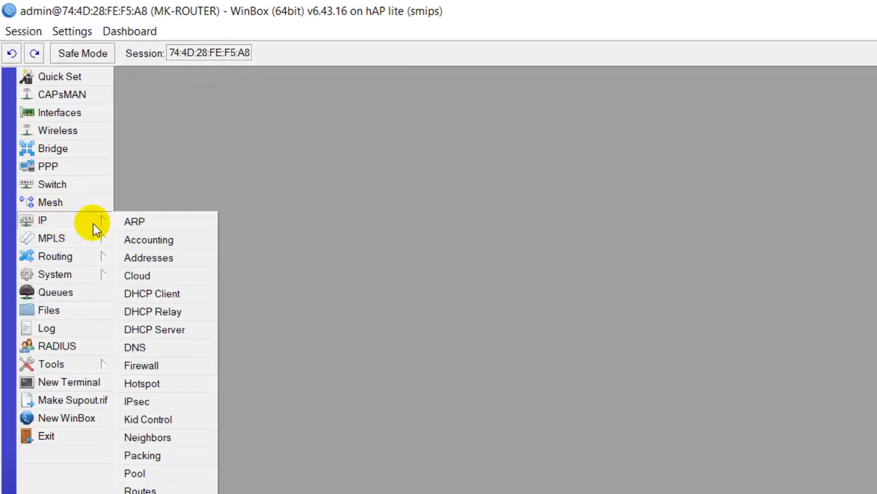
click(176, 293)
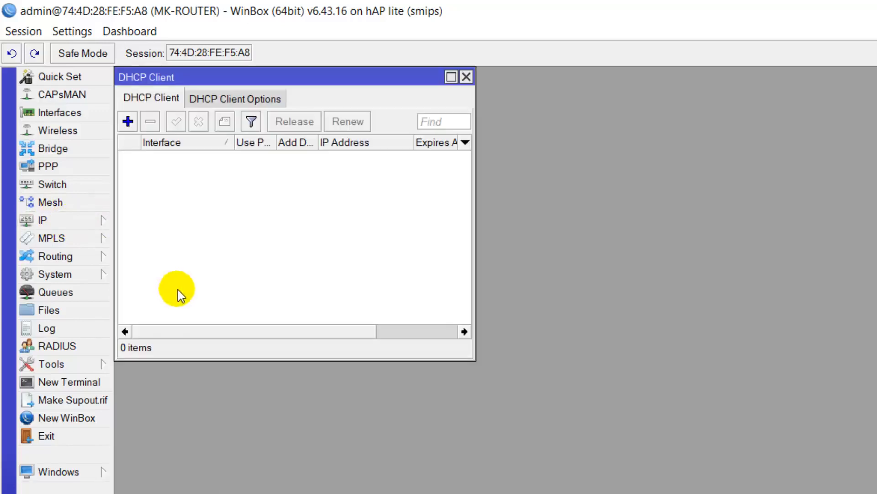
click(127, 121)
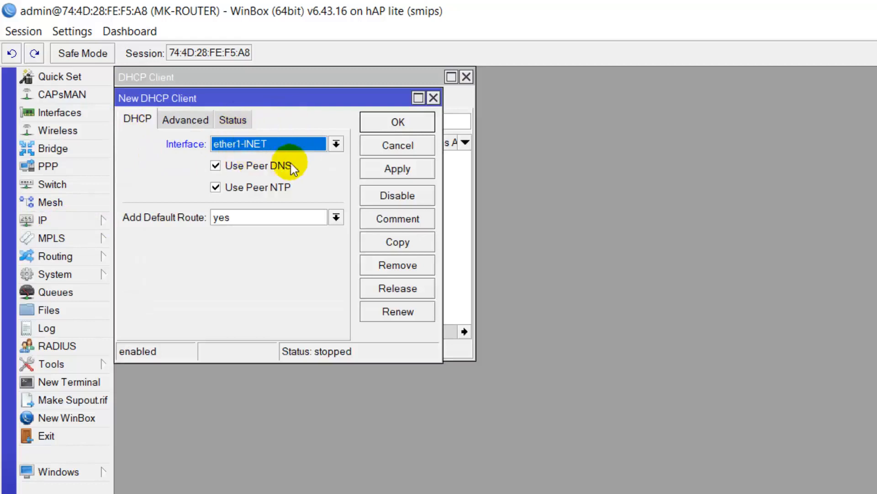
click(314, 142)
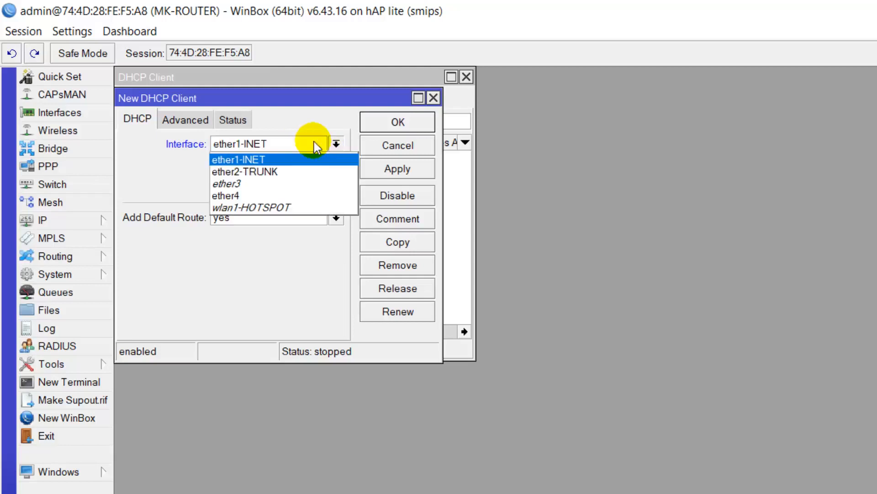
click(298, 160)
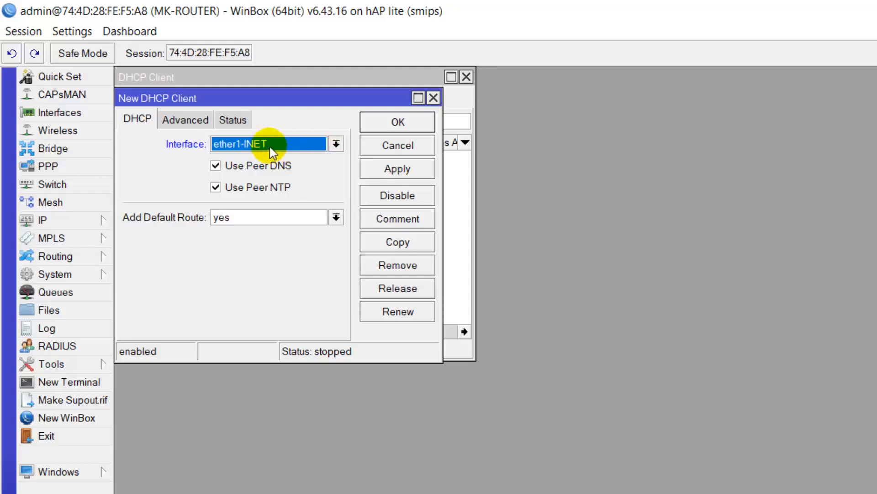
click(398, 123)
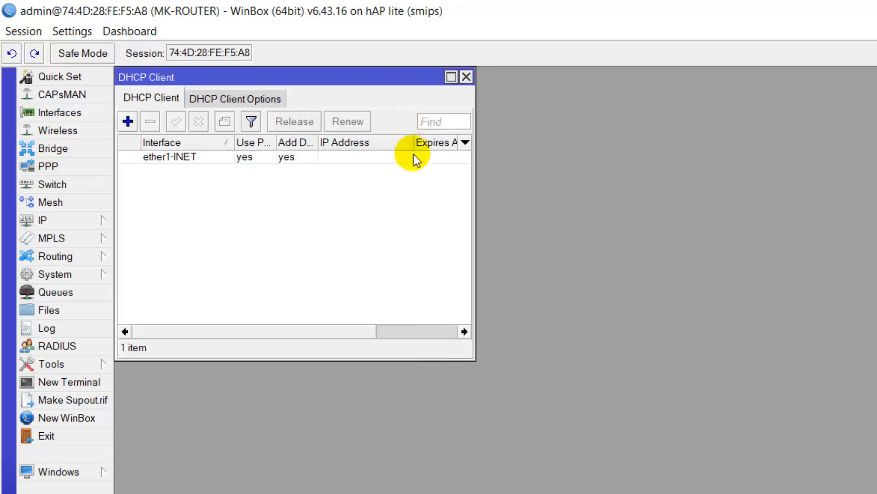
drag(481, 229, 607, 232)
mouse_move(457, 93)
mouse_down()
mouse_move(369, 173)
mouse_move(525, 186)
mouse_move(405, 98)
mouse_up()
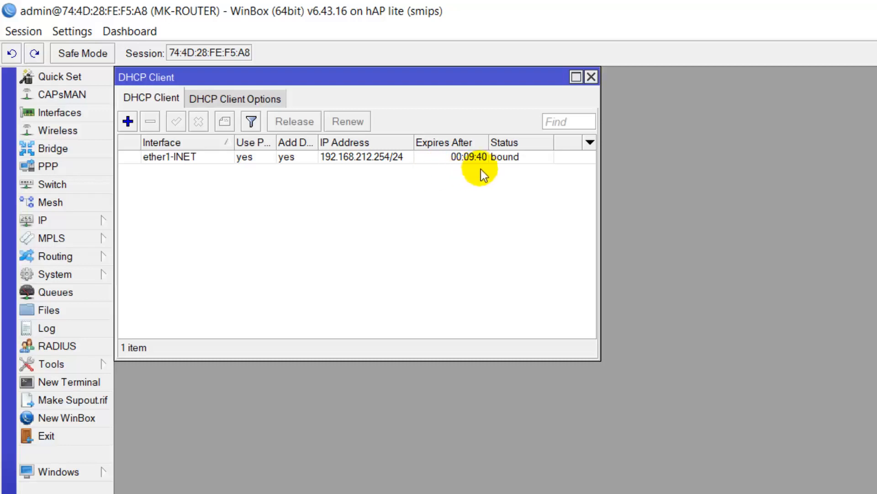
Step: Ping 8.8.8.8 from a new terminal and stop it after 13 replies
click(429, 156)
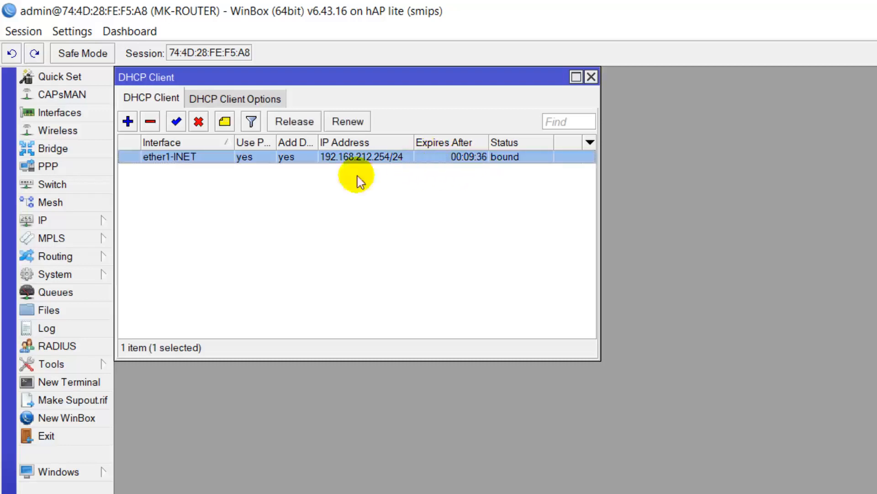
click(87, 382)
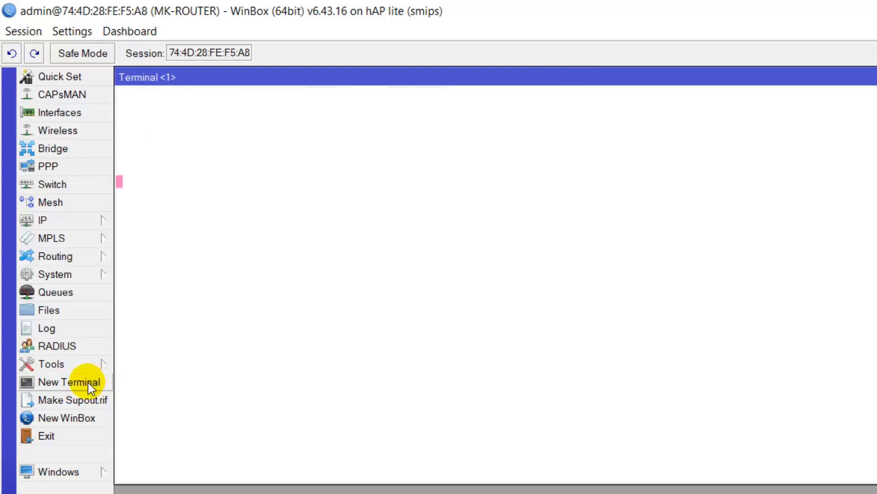
text(pi)
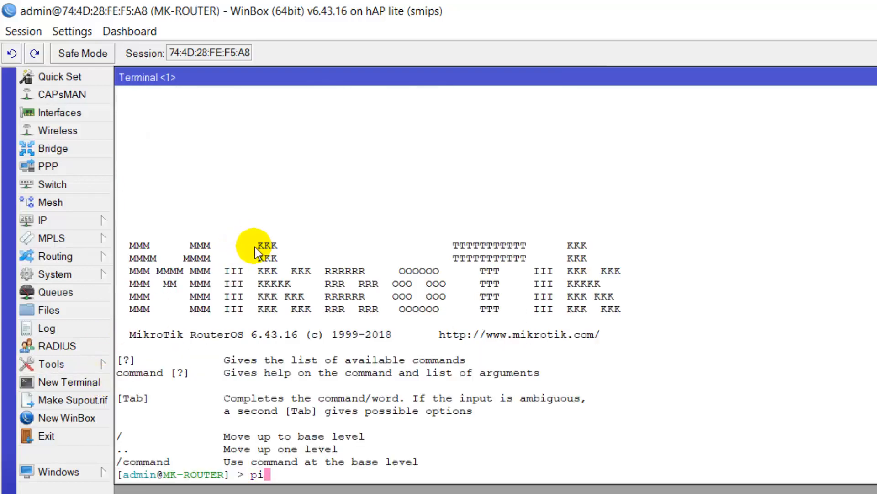
text(ng 8.8.8.8)
key(Return)
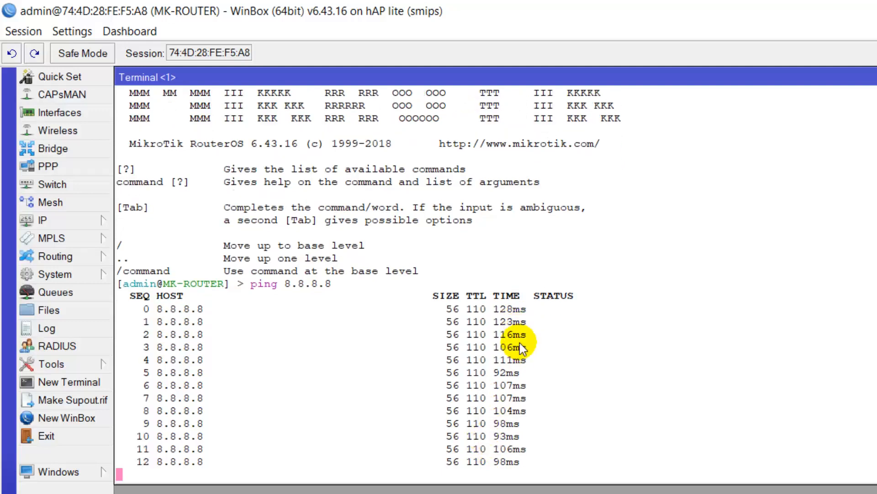
key(ctrl+c)
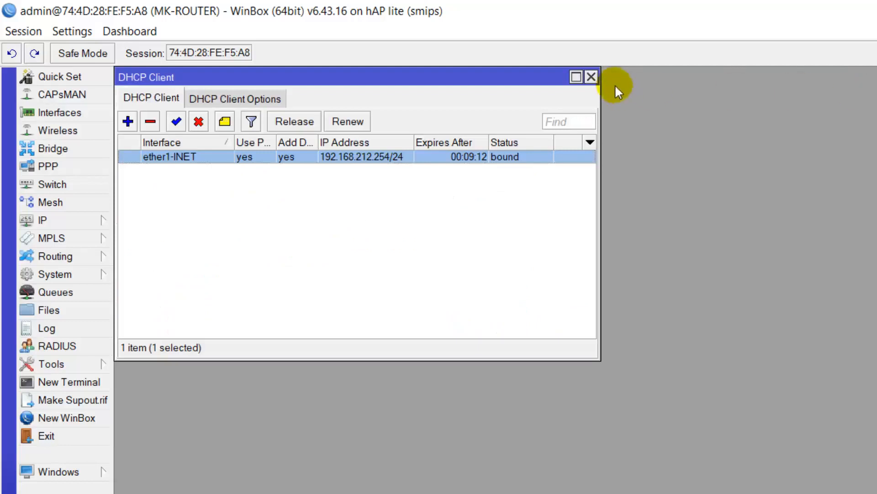
Step: Enable Allow Remote Requests in IP > DNS and save the settings
click(592, 77)
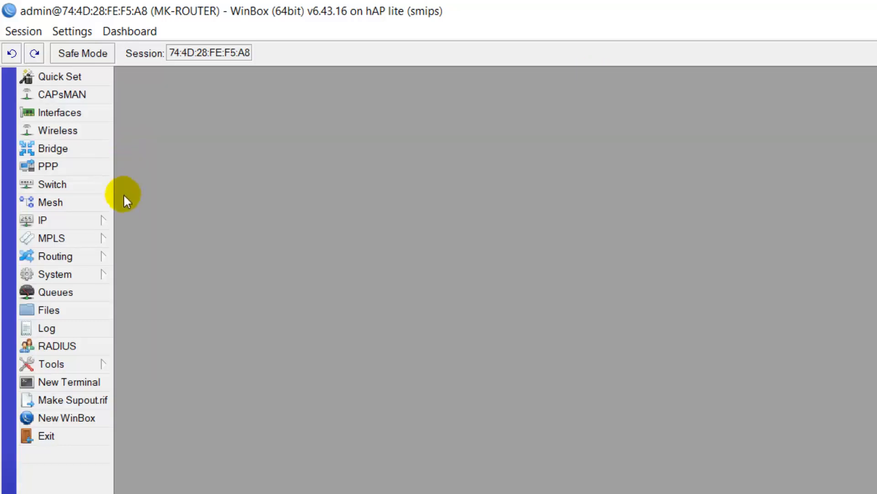
click(100, 222)
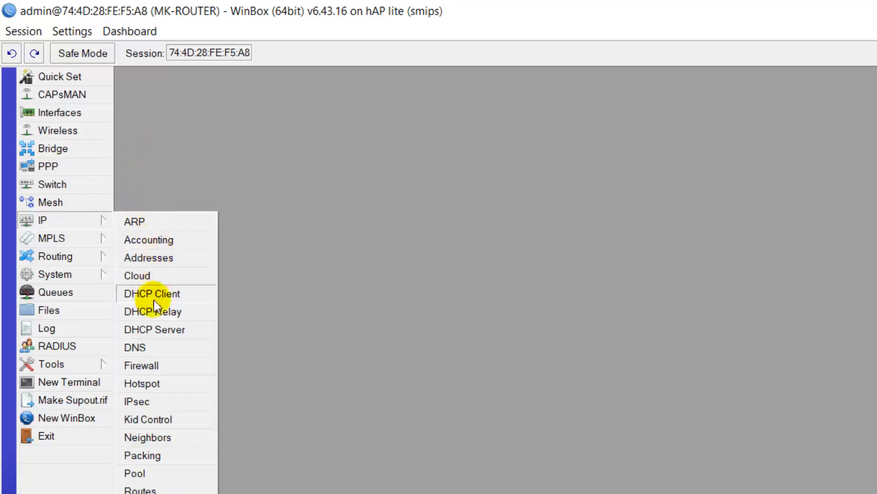
click(154, 349)
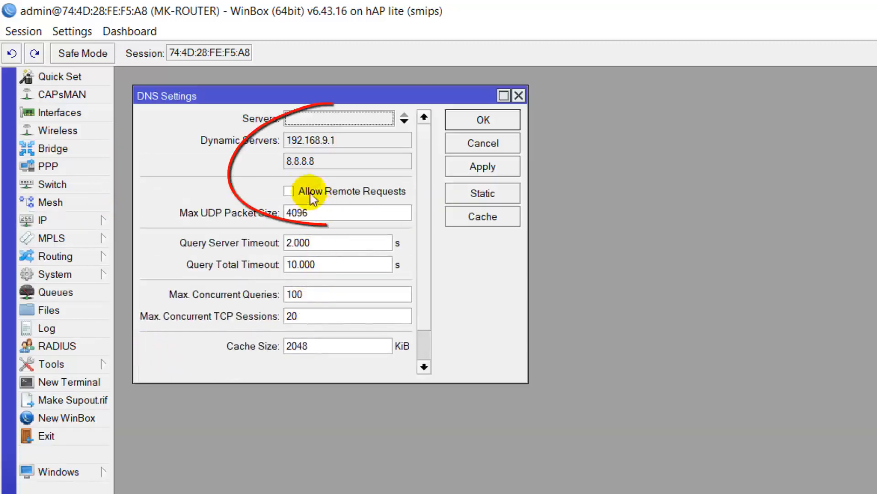
click(293, 193)
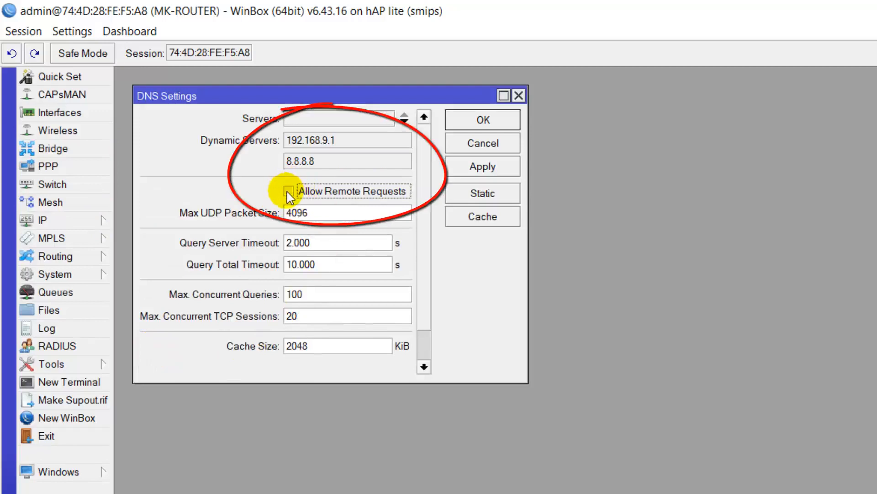
click(480, 123)
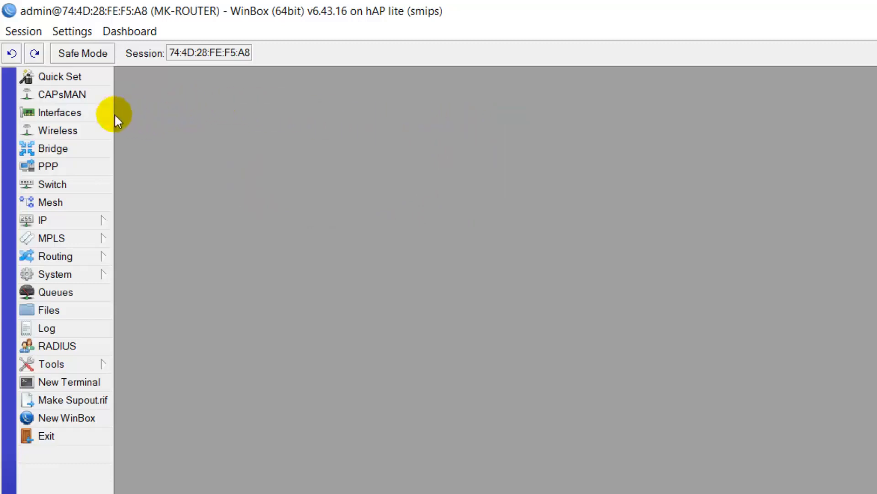
Step: Create VLAN vlan1-Lab Admin with VLAN ID 10 on ether2-TRUNK
click(78, 111)
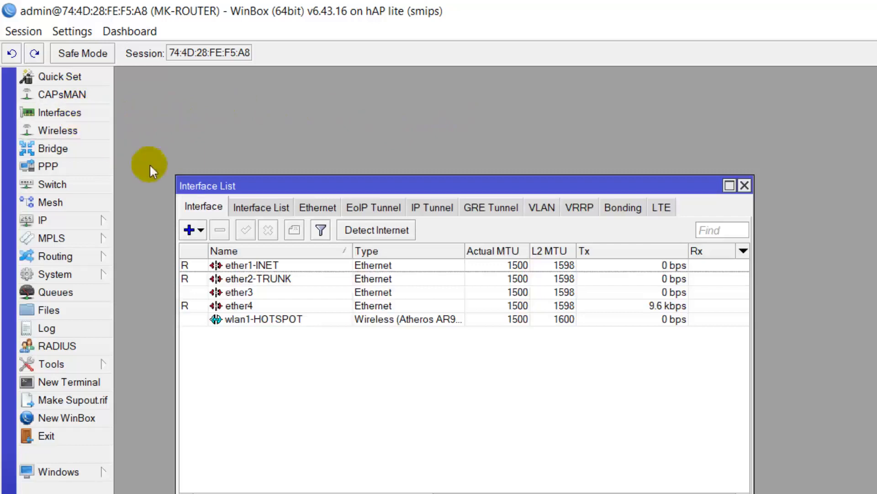
click(542, 207)
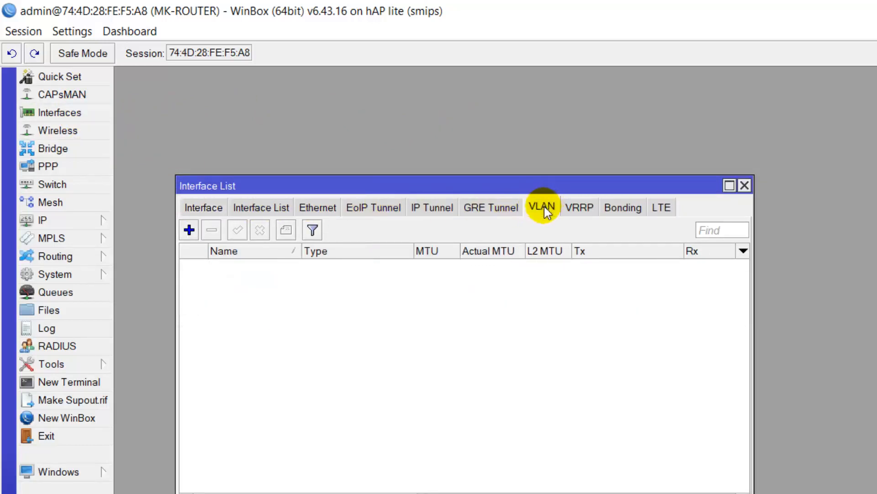
click(189, 230)
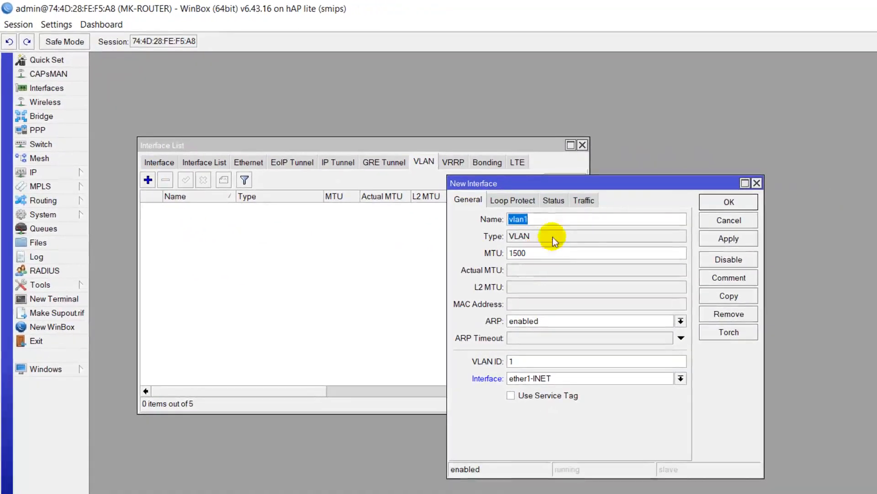
click(556, 221)
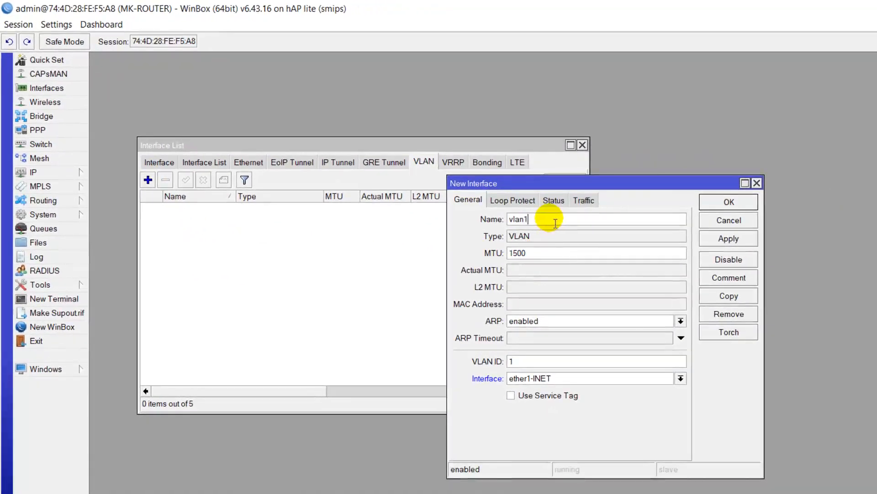
text(-Lab Admin)
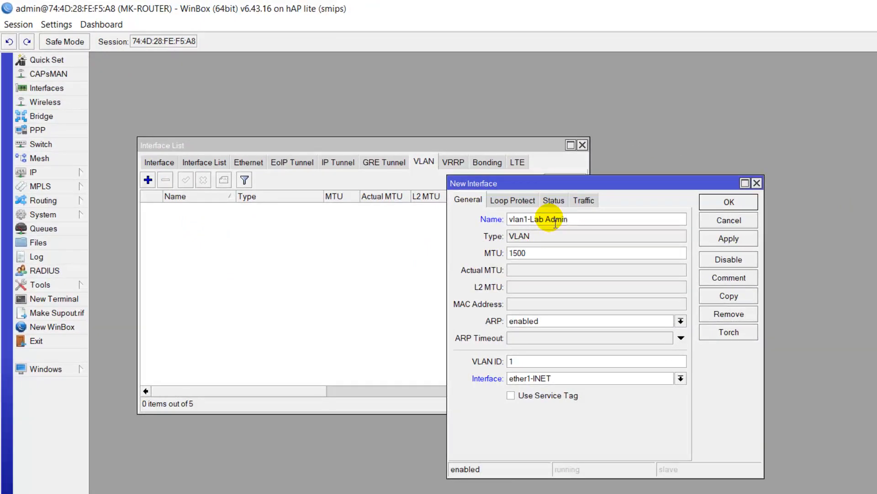
click(529, 364)
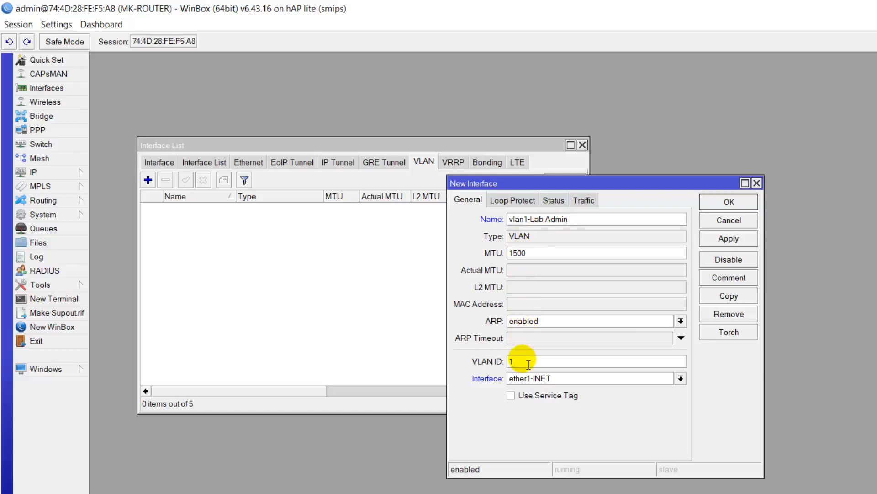
text(0)
click(556, 380)
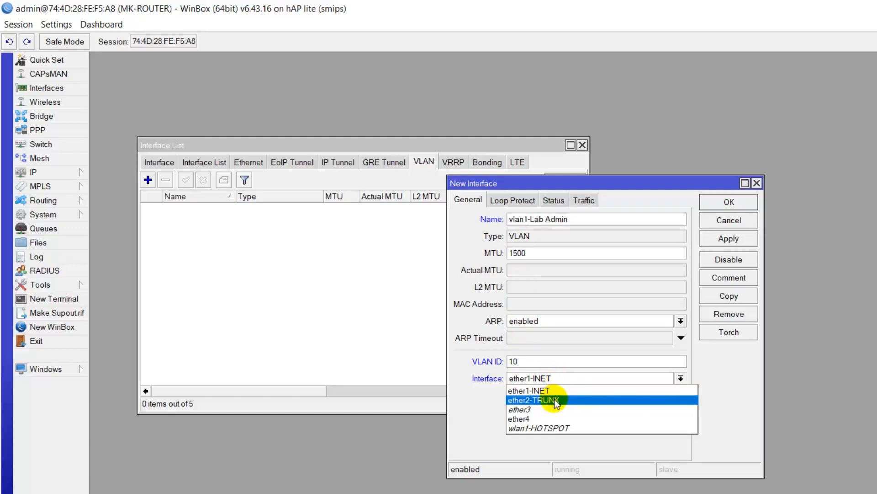
click(556, 401)
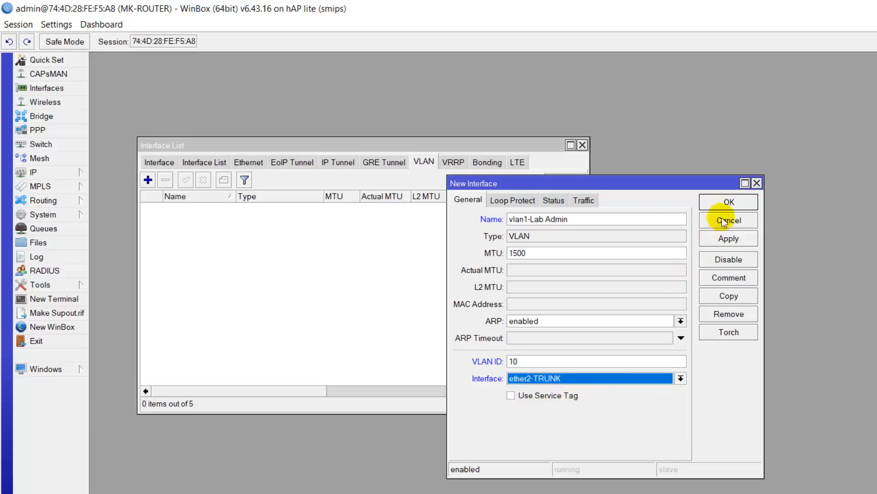
click(727, 202)
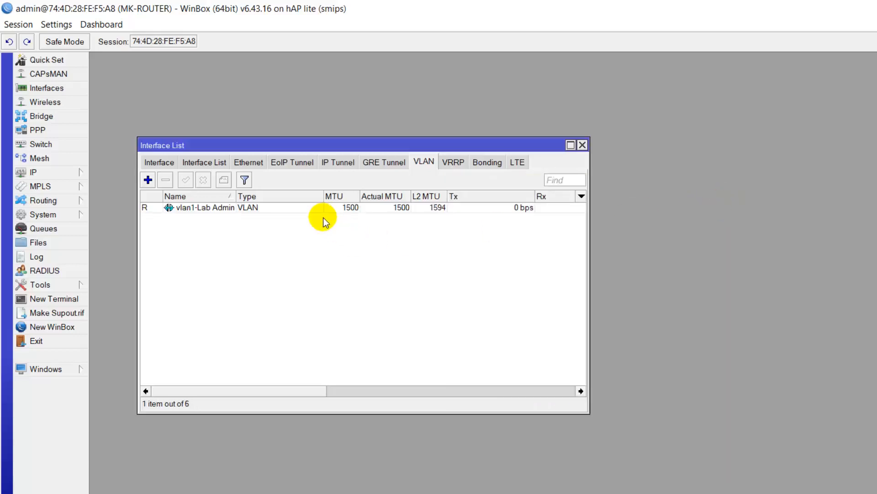
Step: Create VLAN vlan2-Lab Jaringan with VLAN ID 20 on ether2-TRUNK
click(149, 181)
click(551, 220)
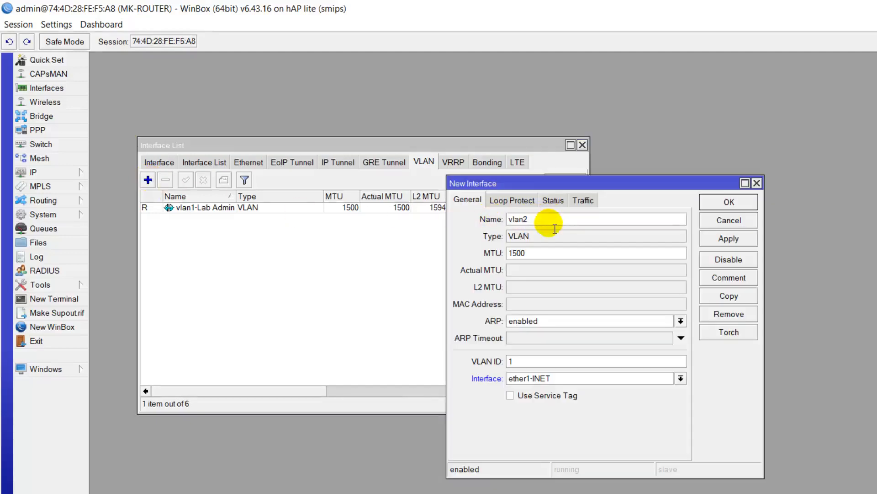
text(-)
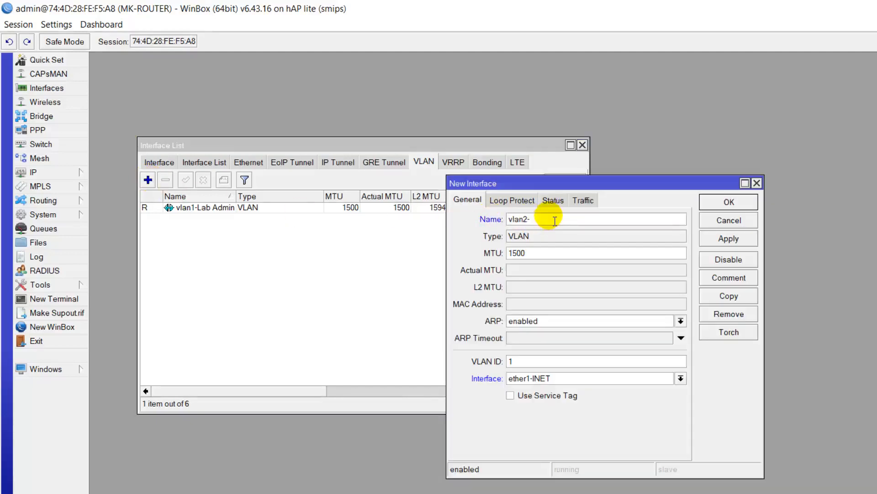
text(Lab Jaringan)
double_click(512, 362)
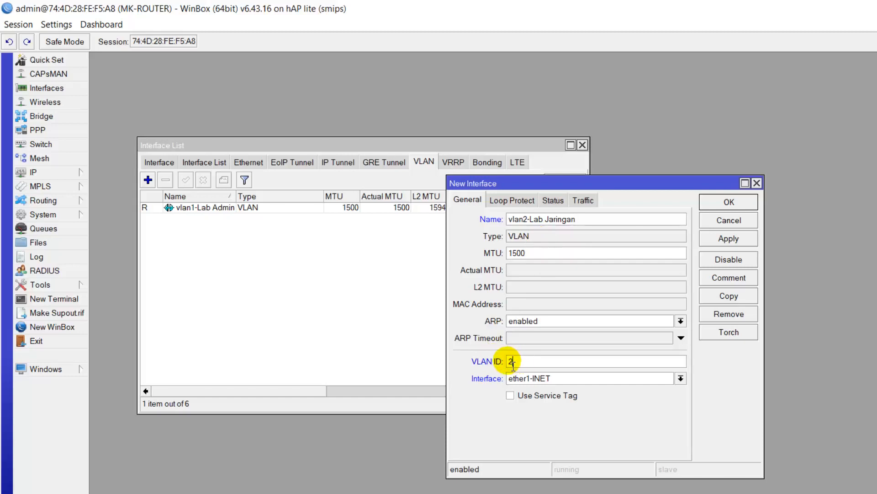
text(20)
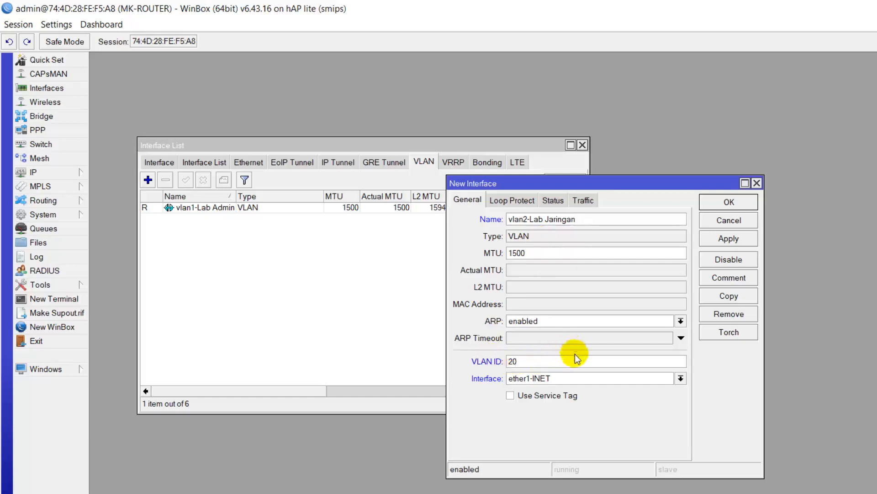
click(583, 378)
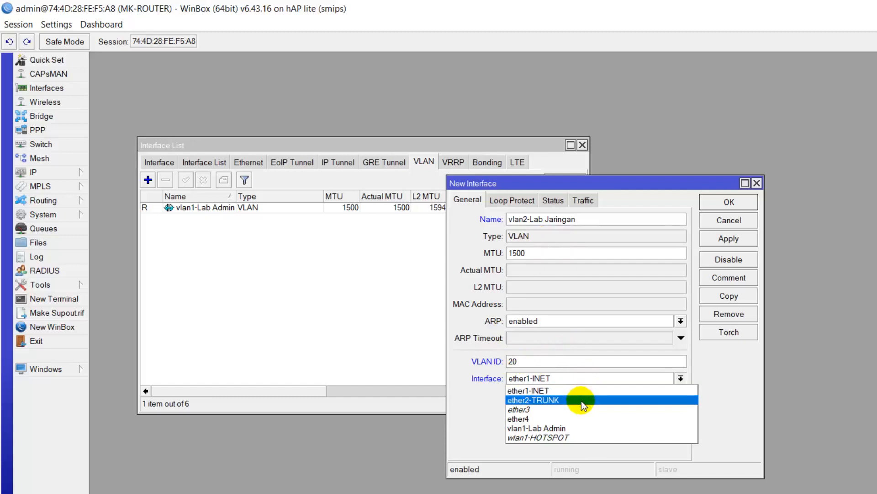
click(583, 401)
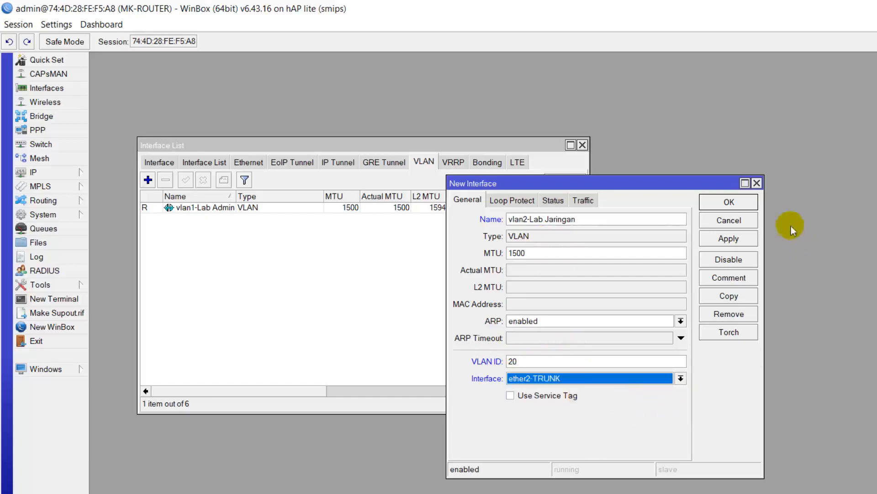
click(747, 202)
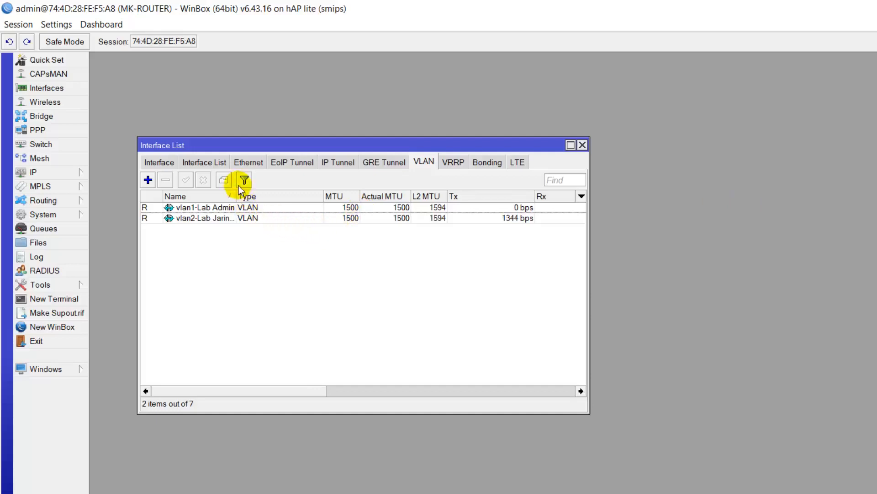
Step: Widen the Name column and create VLAN vlan3-Remote with VLAN ID 33 on ether2-TRUNK
drag(237, 196, 261, 197)
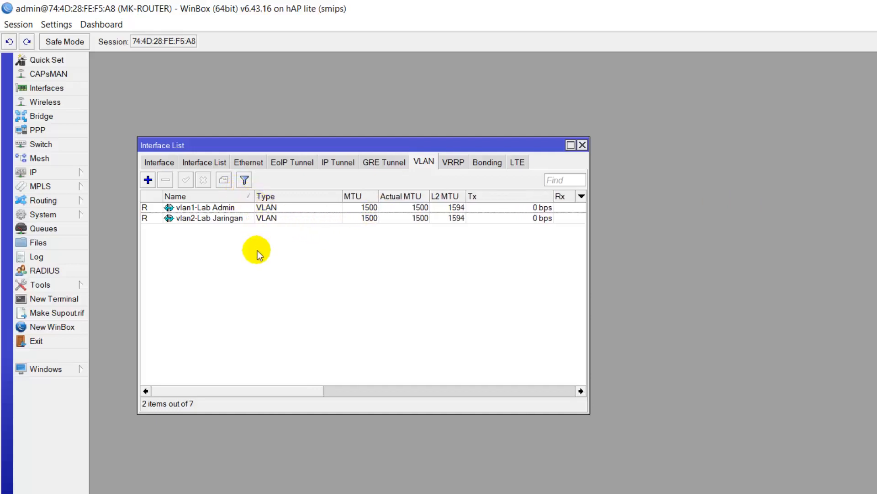
click(147, 179)
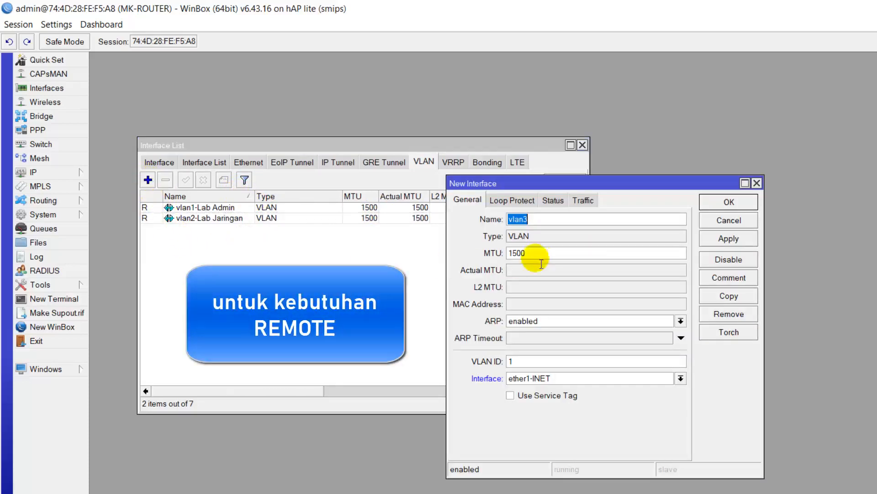
click(592, 228)
text(-)
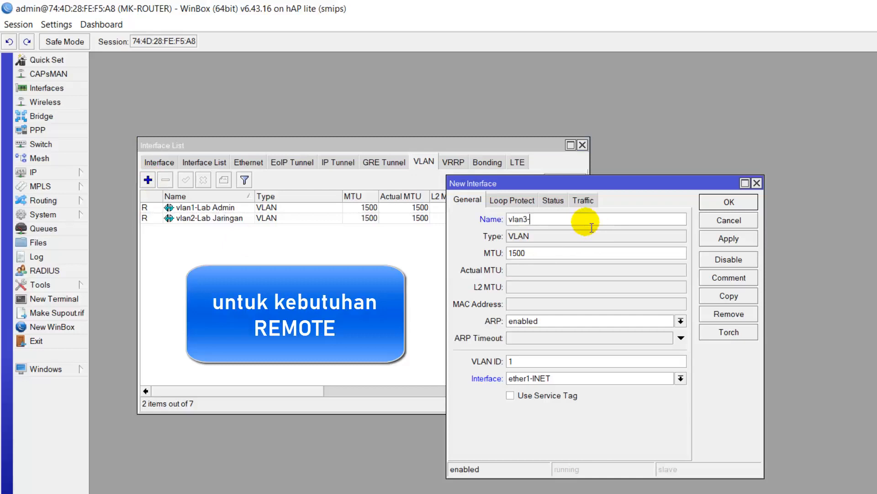
text(Remote)
double_click(509, 361)
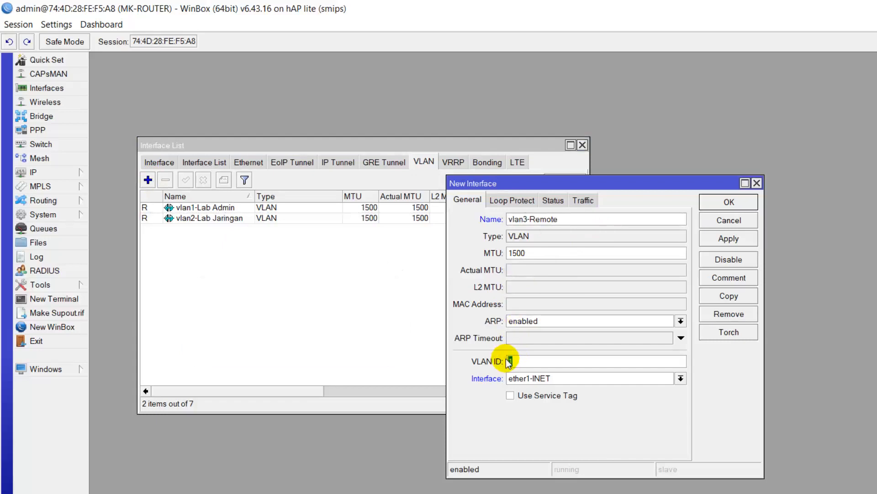
text(33)
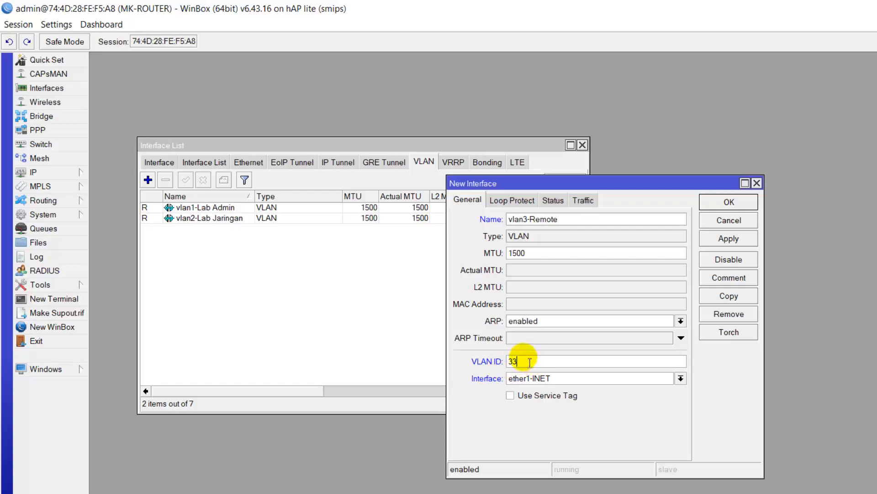
click(603, 379)
click(602, 400)
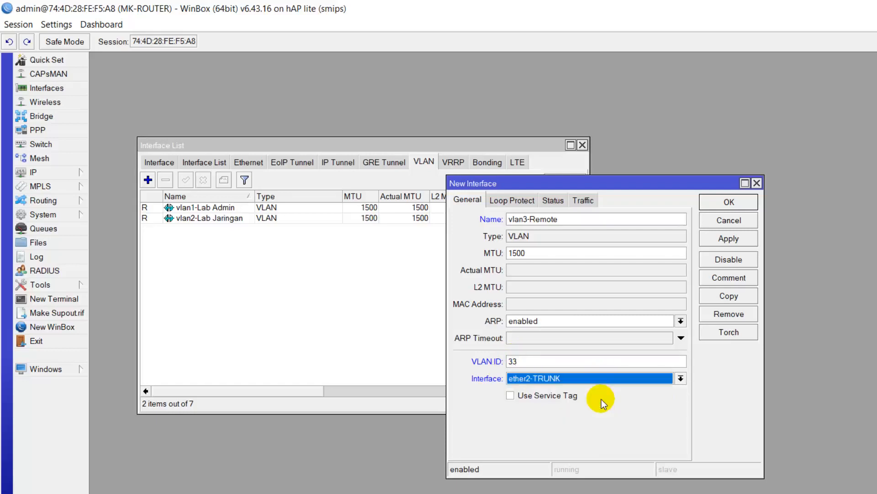
click(735, 205)
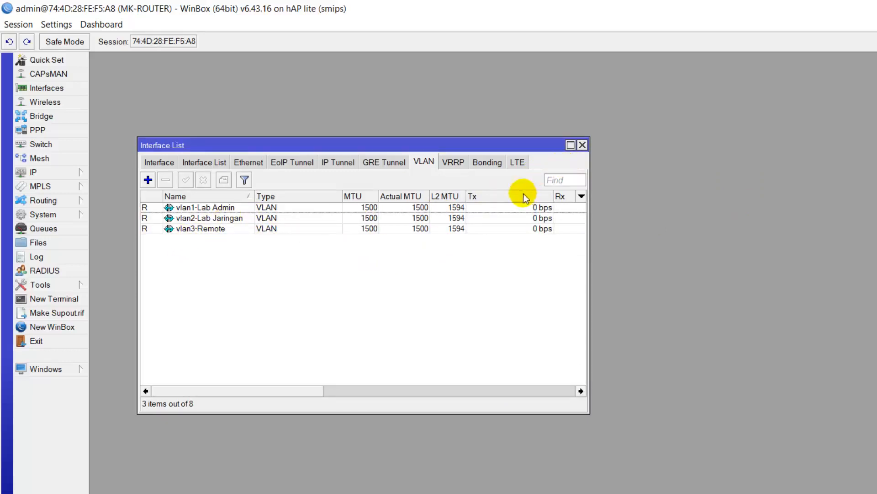
Step: Close the interface list and assign 192.168.10.1/28 to vlan1-Lab Admin under IP Addresses
click(583, 145)
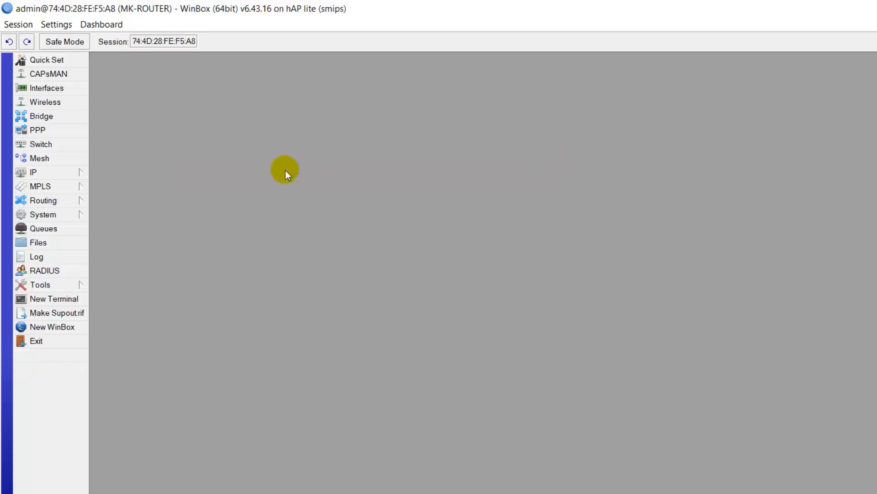
click(79, 172)
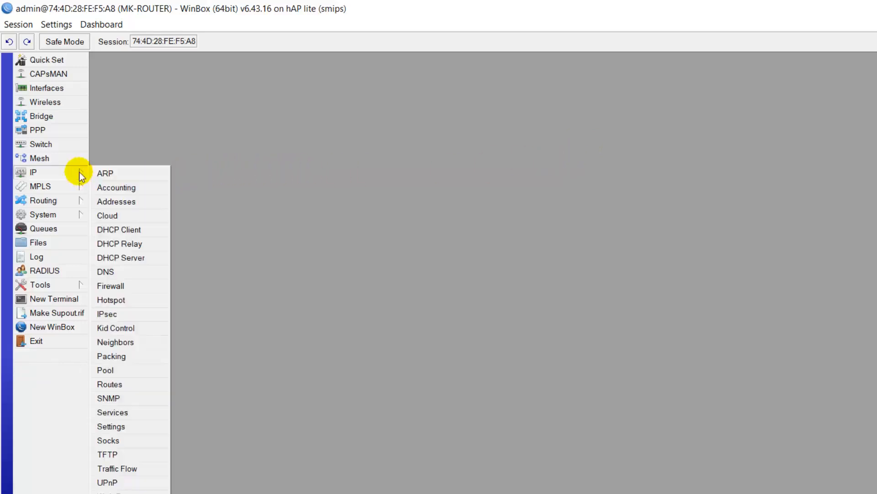
click(118, 200)
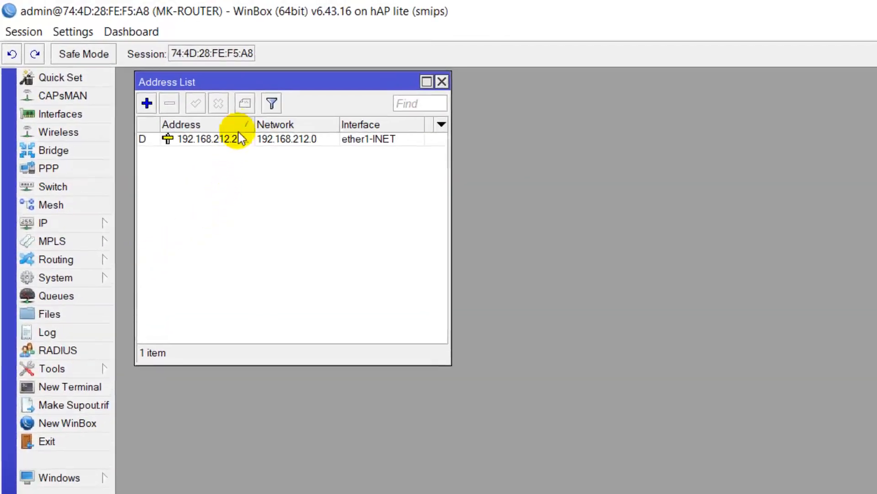
click(211, 140)
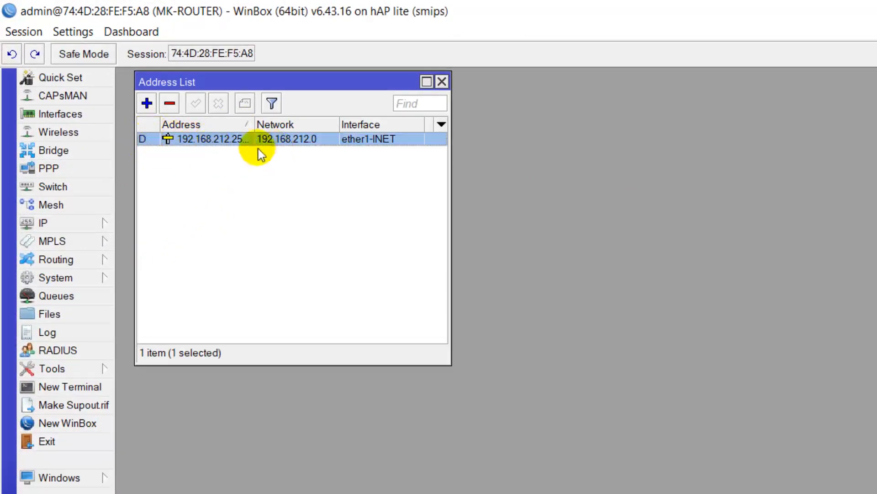
click(147, 103)
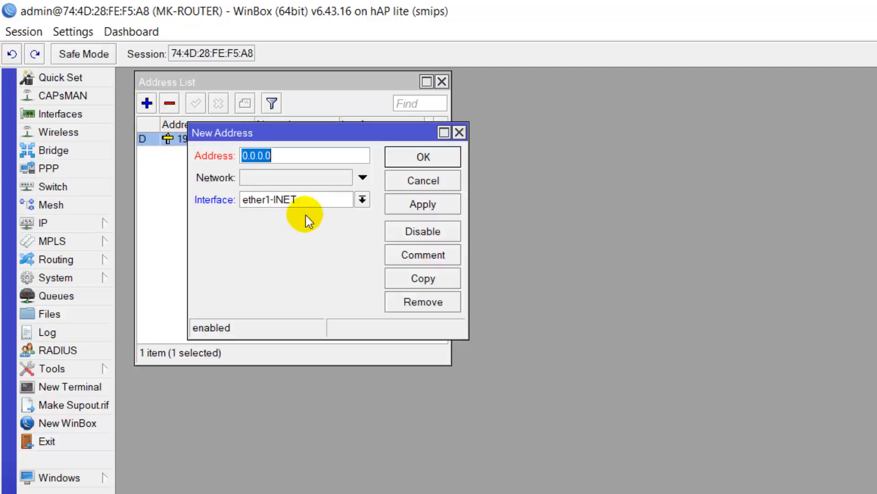
text(192.168)
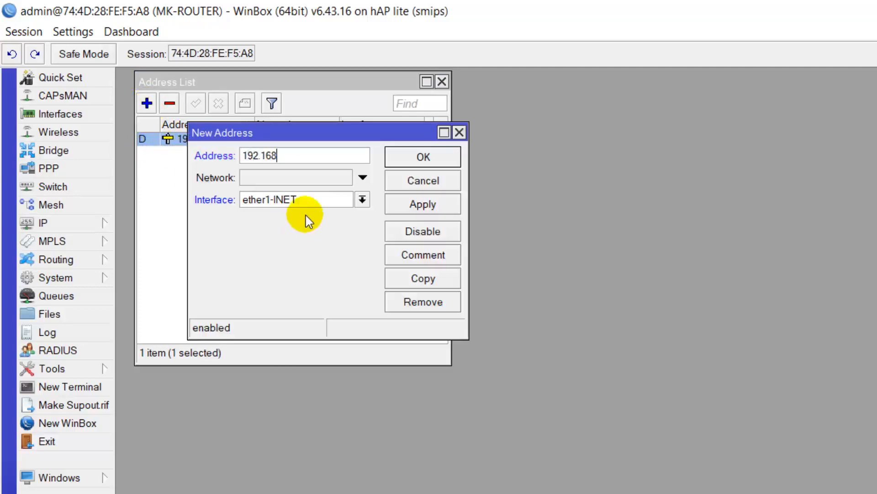
text(.10.1/28)
click(323, 201)
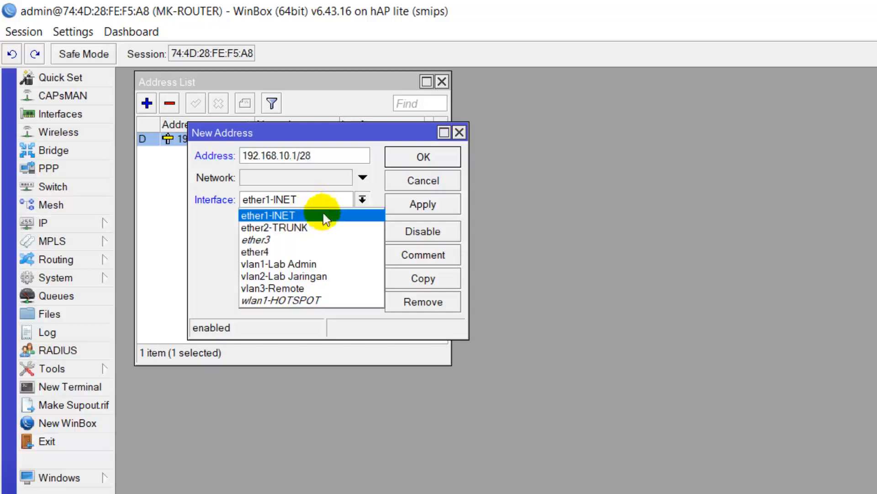
click(313, 266)
click(417, 205)
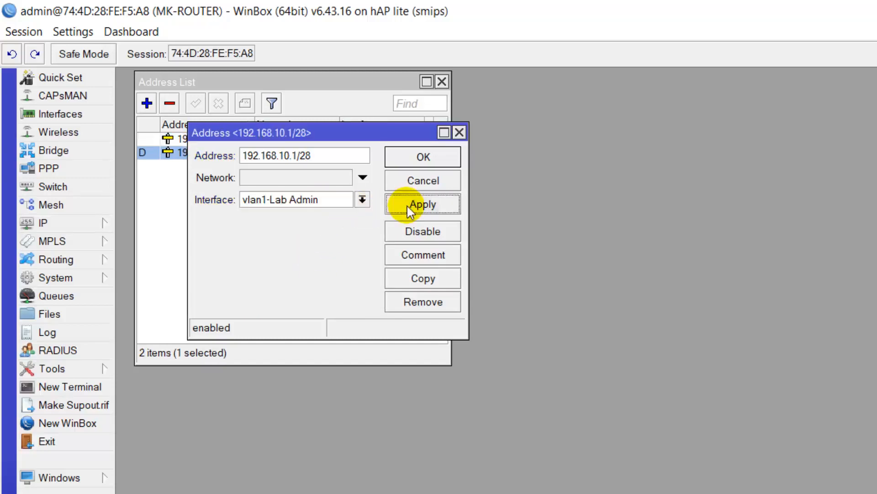
click(429, 160)
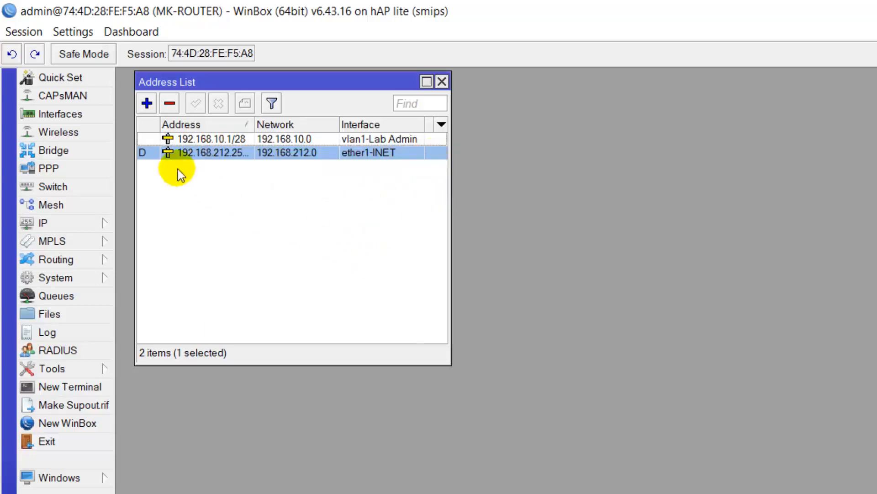
Step: Add address 192.168.20.1/28 on interface vlan2-Lab Jaringan
click(147, 104)
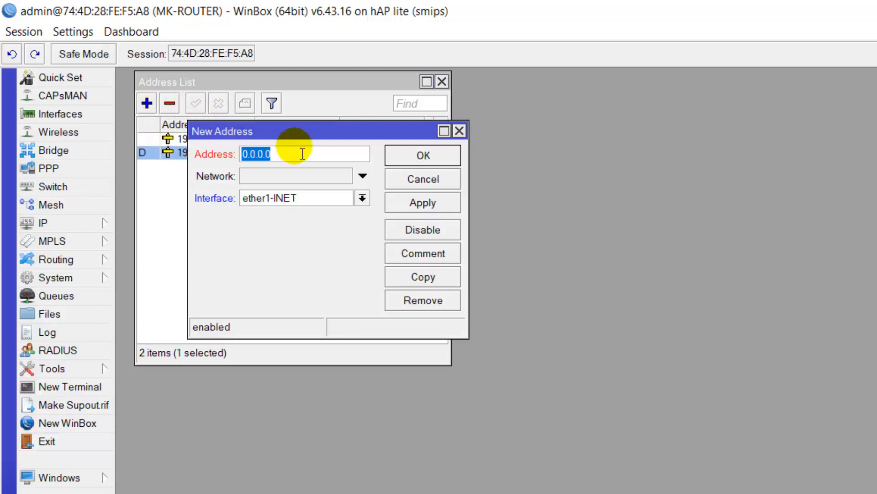
text(192.1)
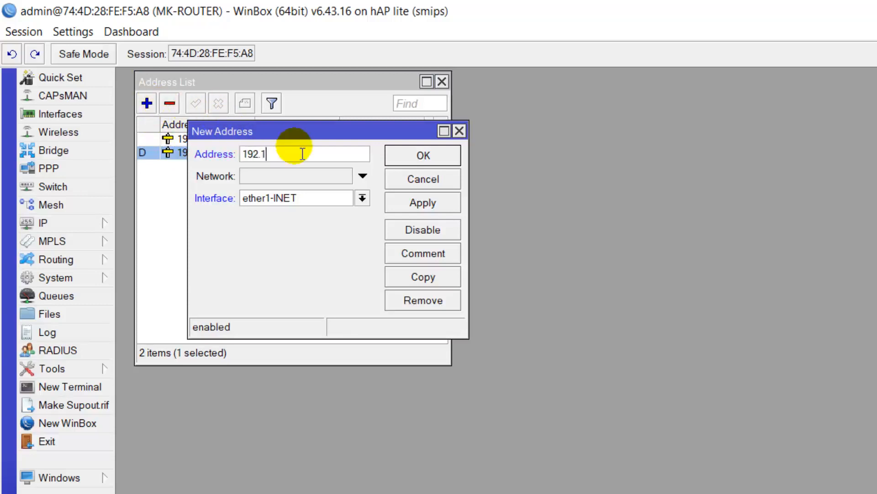
text(68.20.1/28)
click(313, 198)
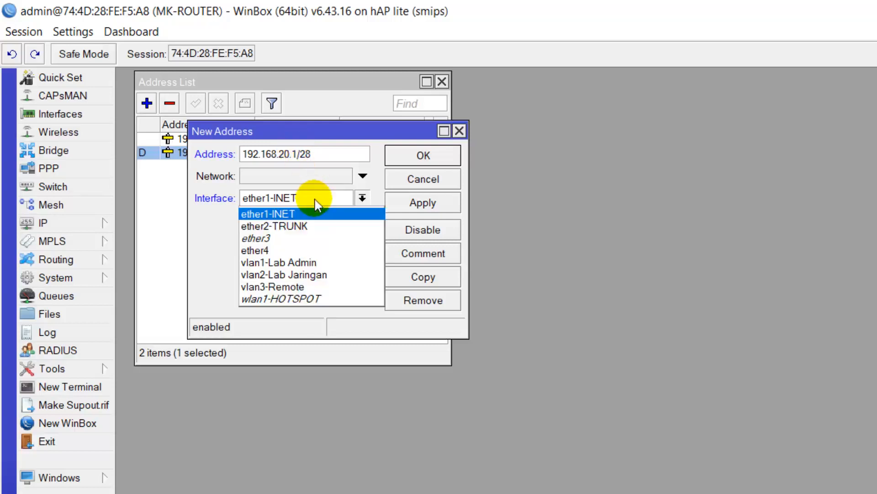
click(314, 276)
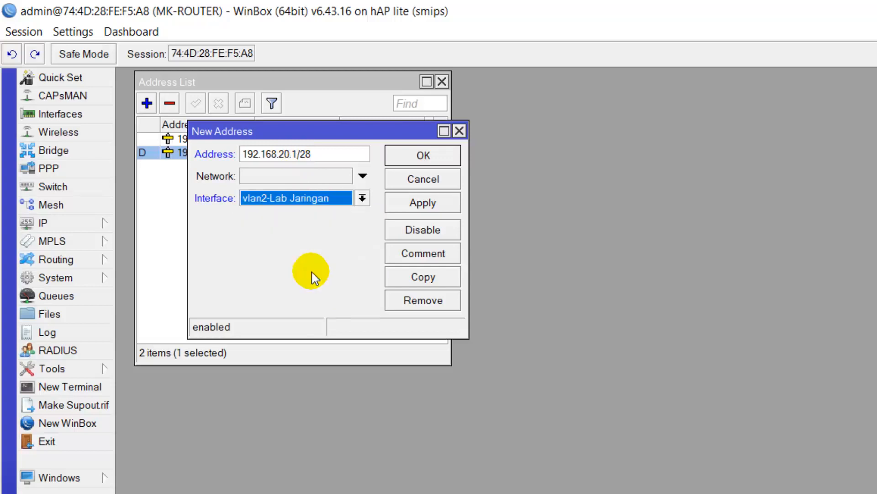
click(402, 202)
click(424, 155)
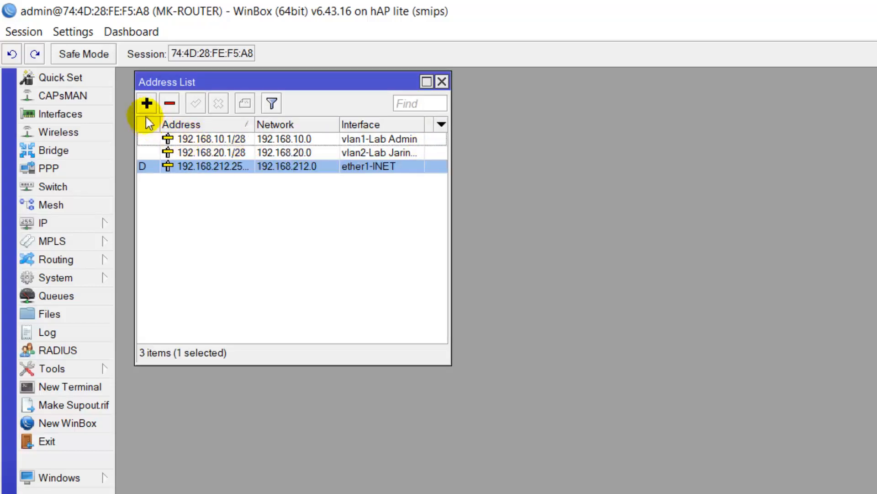
Step: Add address 192.168.33.1/24 on interface vlan3-Remote
click(146, 103)
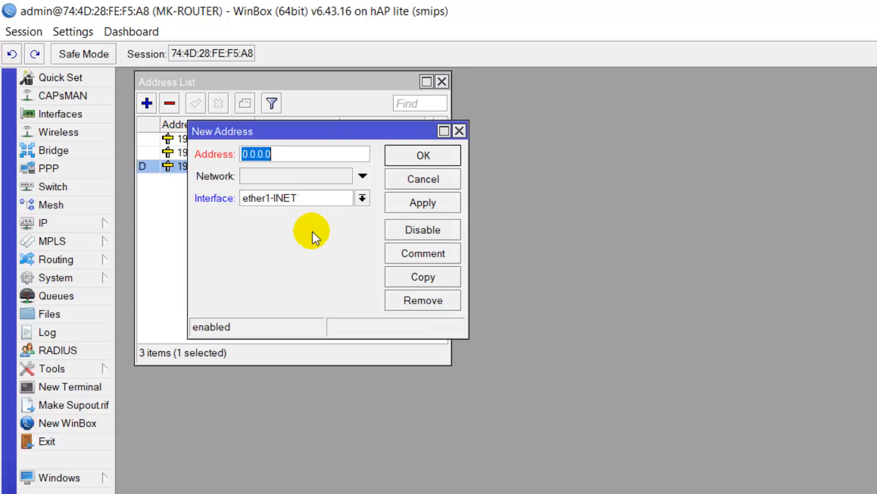
text(192.168.)
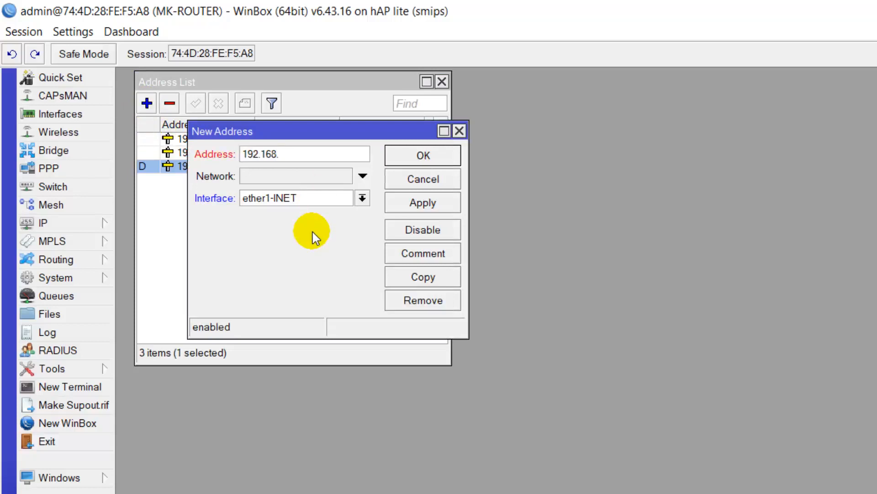
text(33.1/24)
click(361, 198)
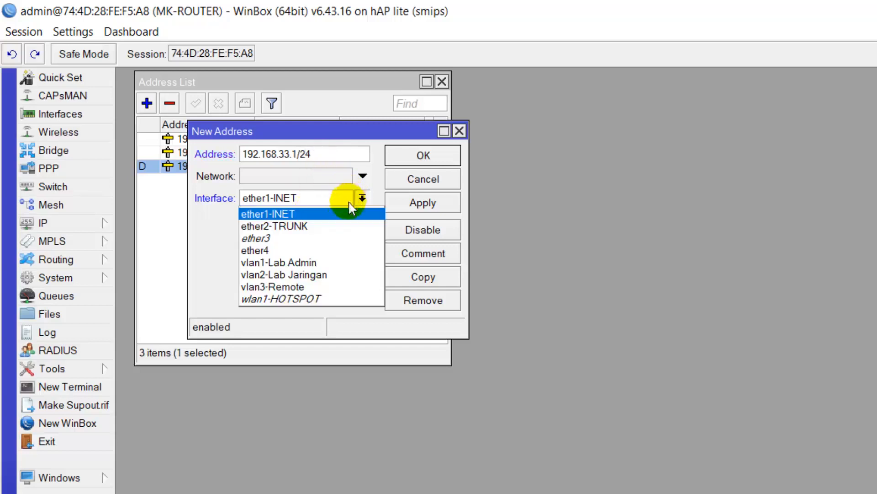
click(334, 287)
click(412, 203)
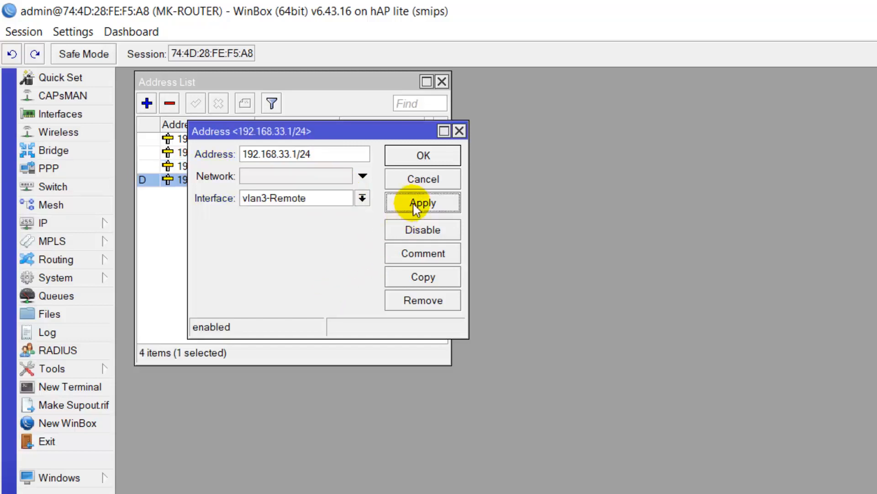
click(423, 157)
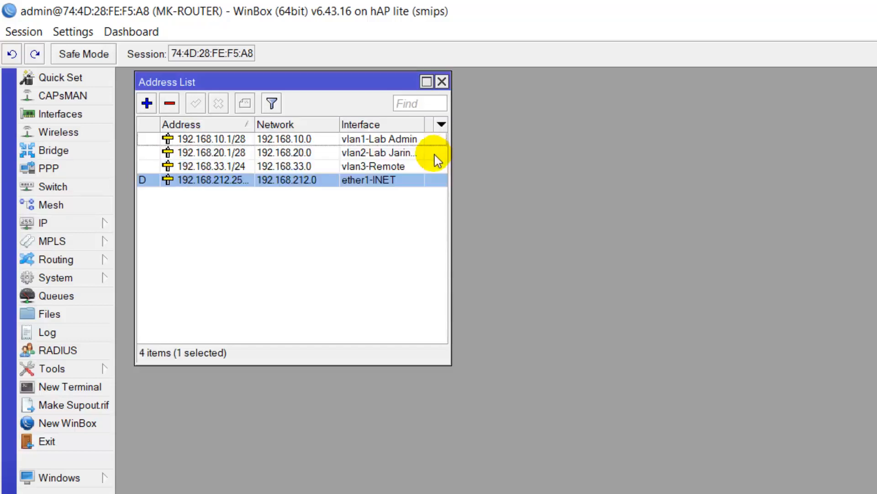
Step: Assign 192.168.30.1/24 to wlan1-HOTSPOT, widen the Address column, and close the Address List
click(146, 103)
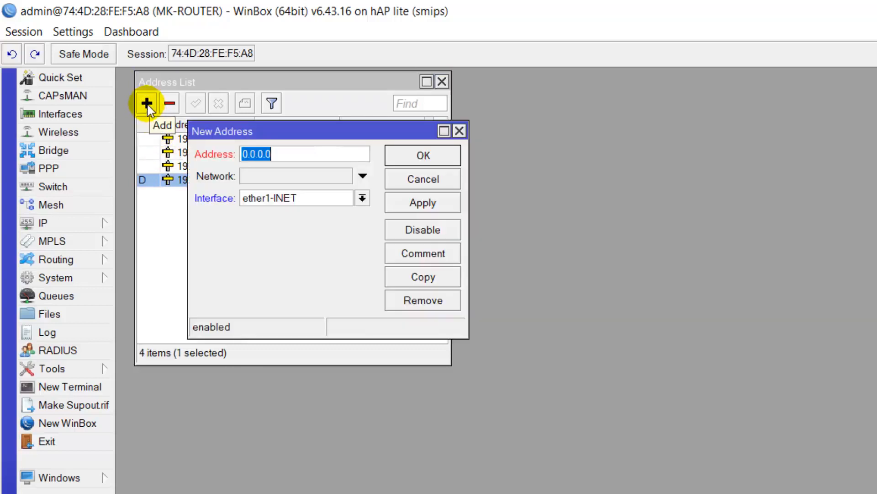
text(192.16)
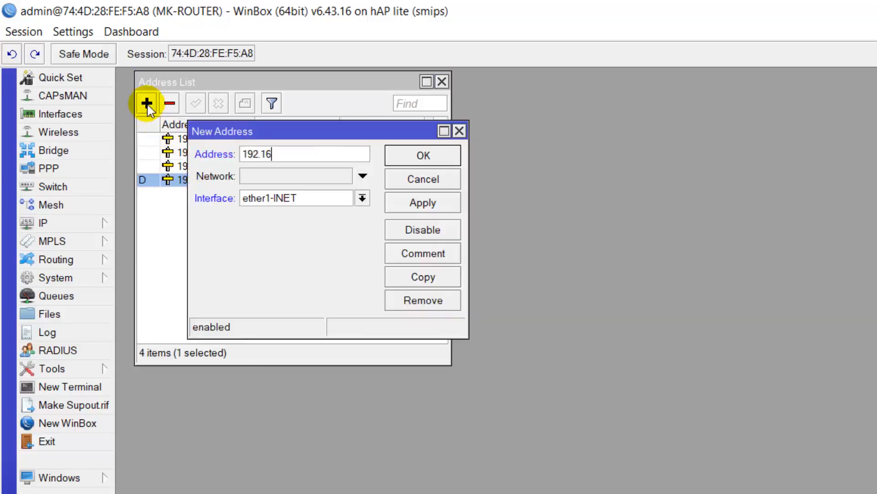
text(8.30.1/24)
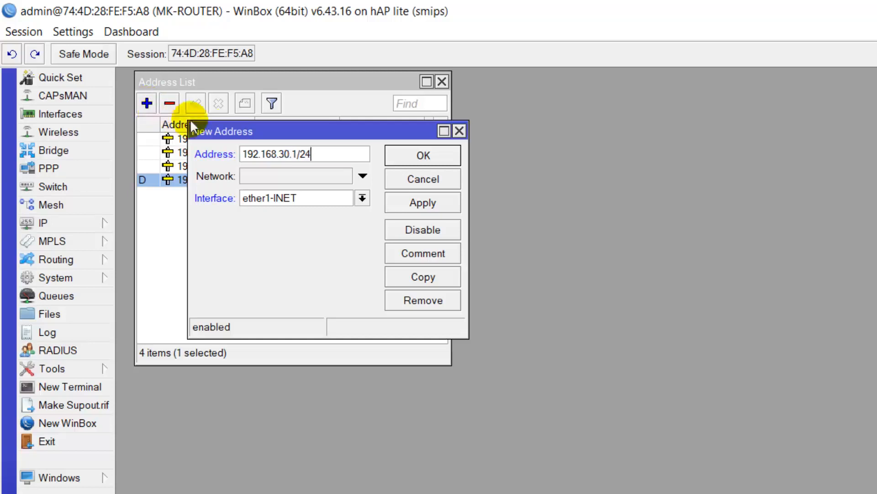
click(299, 200)
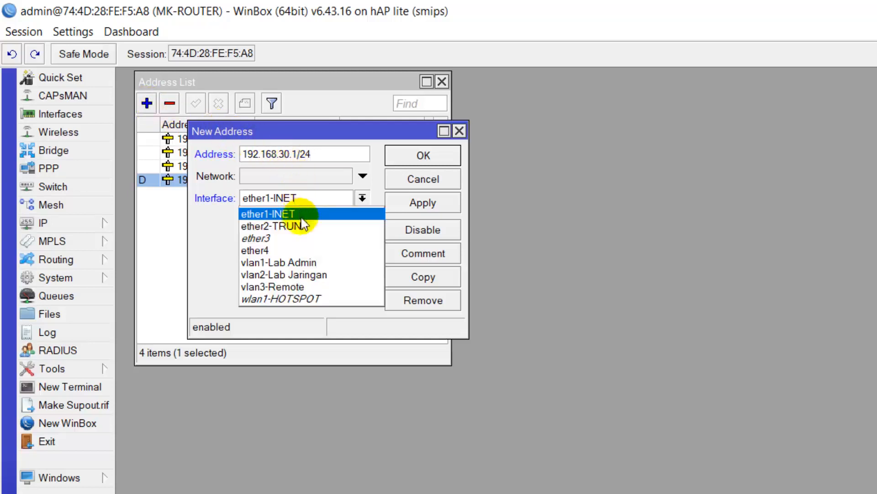
click(304, 298)
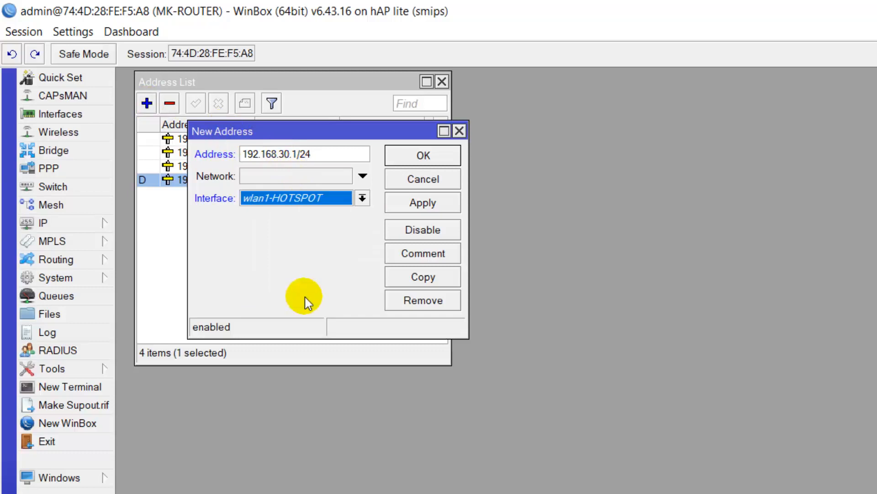
click(421, 202)
click(436, 154)
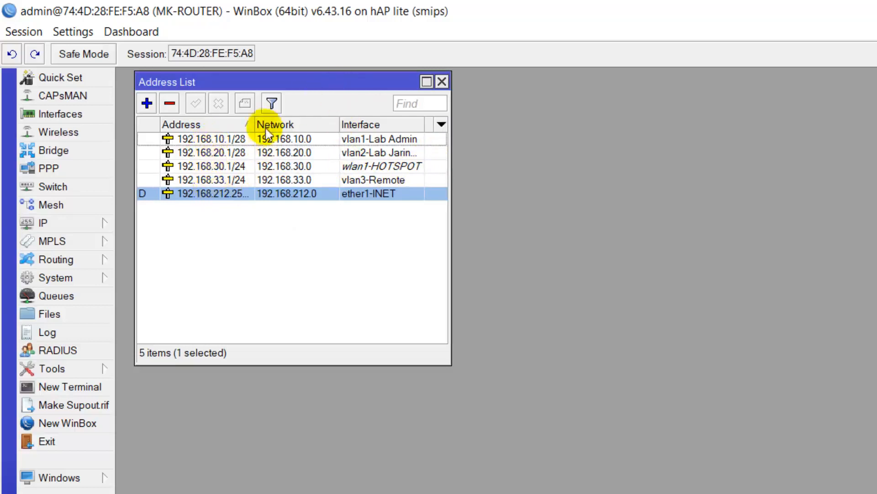
drag(255, 124, 269, 124)
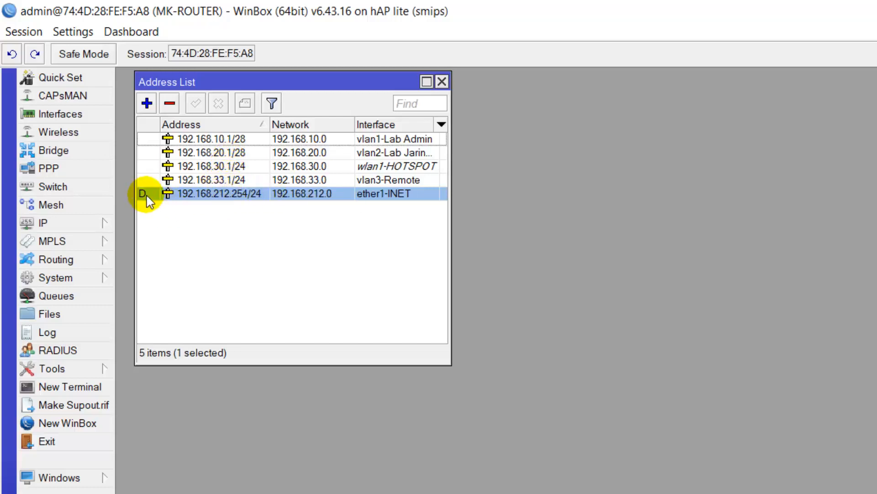
click(445, 81)
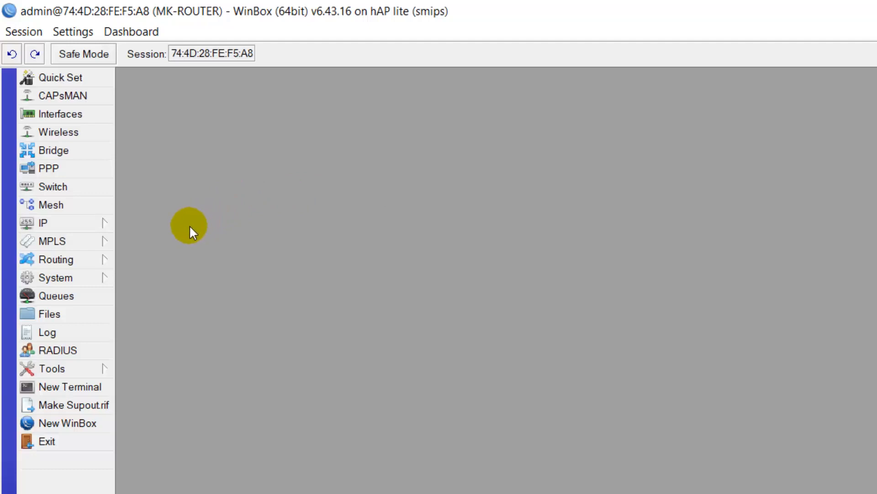
Step: Run DHCP Setup on vlan1-Lab Admin, accepting 192.168.10.0/28, pool dhcp_pool0 and 00:10:00 leases
click(95, 226)
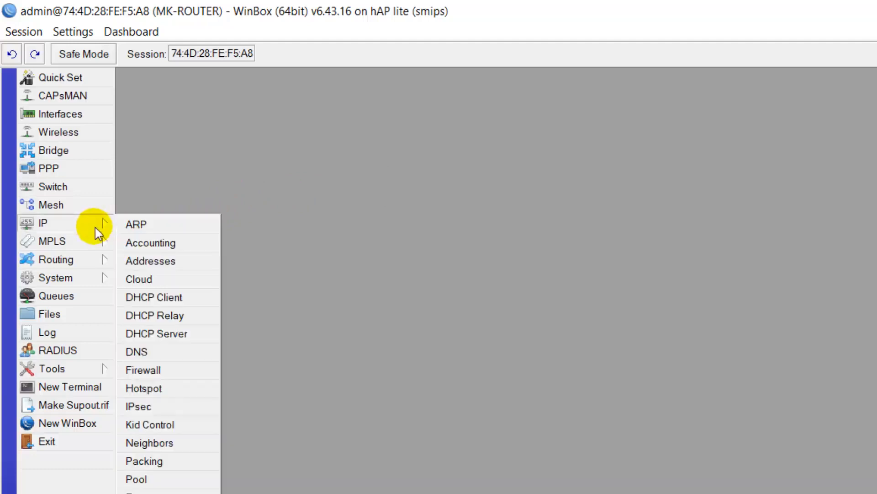
click(188, 334)
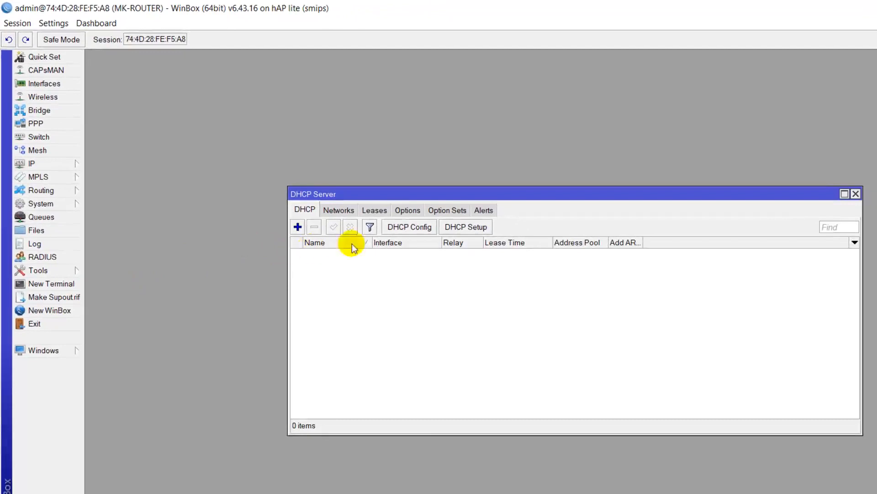
click(472, 229)
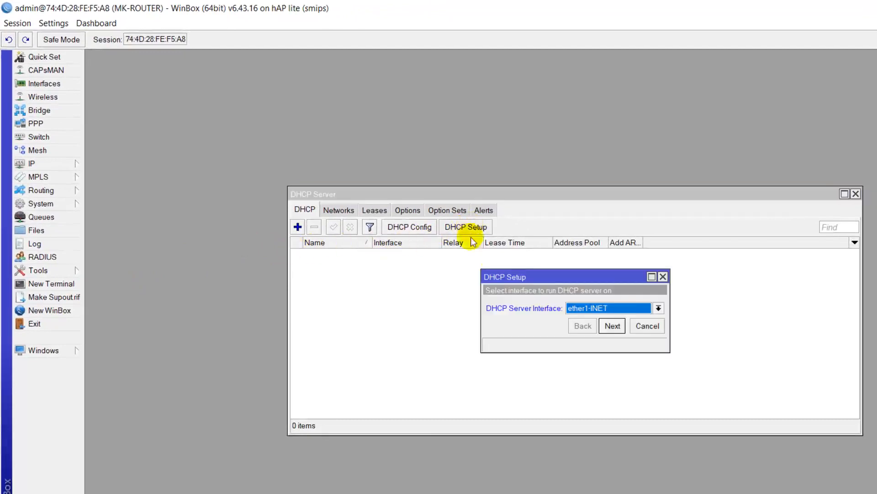
click(586, 311)
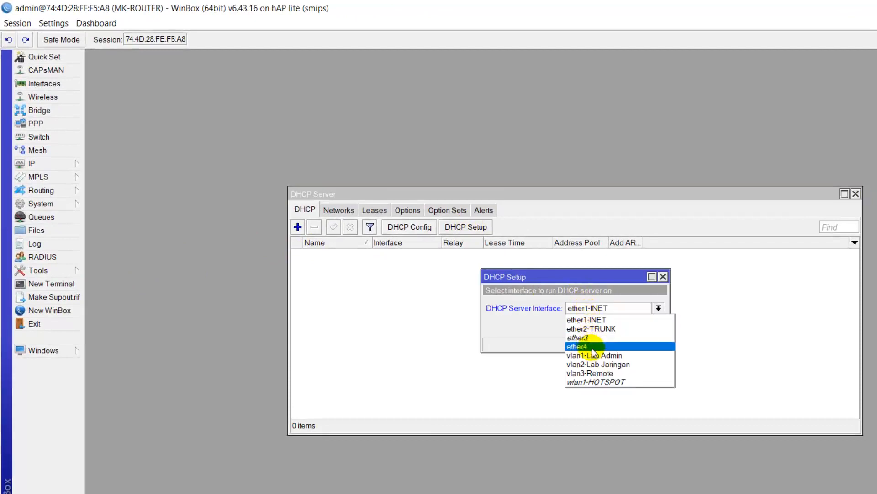
click(622, 356)
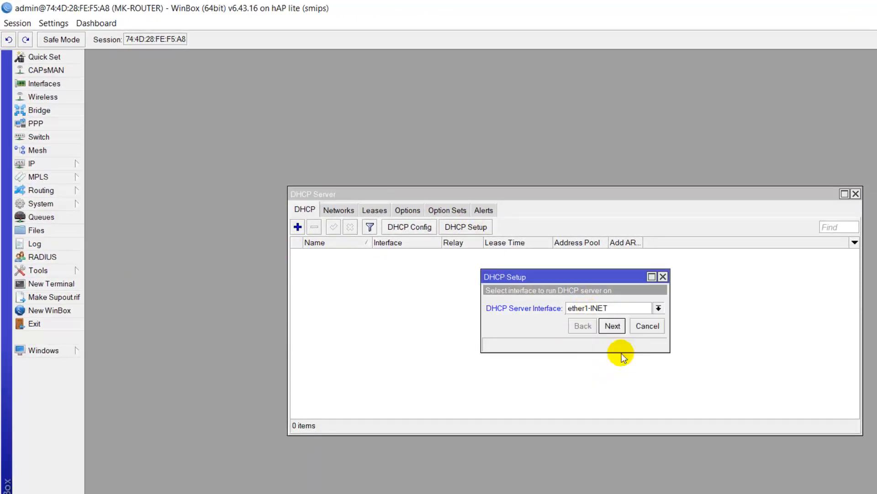
click(612, 326)
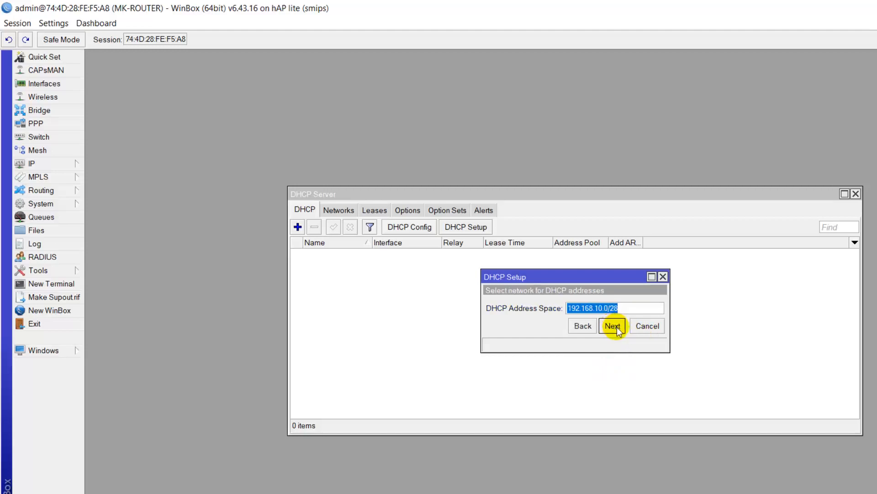
click(613, 326)
click(610, 328)
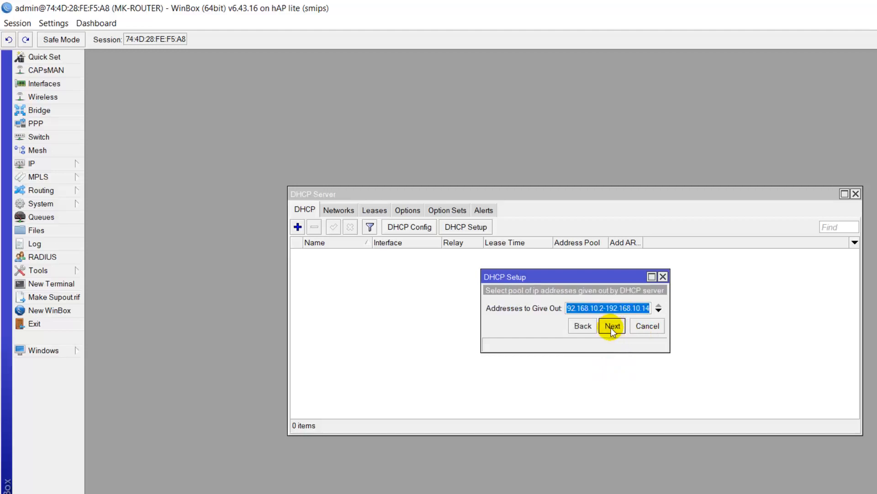
click(612, 327)
click(612, 342)
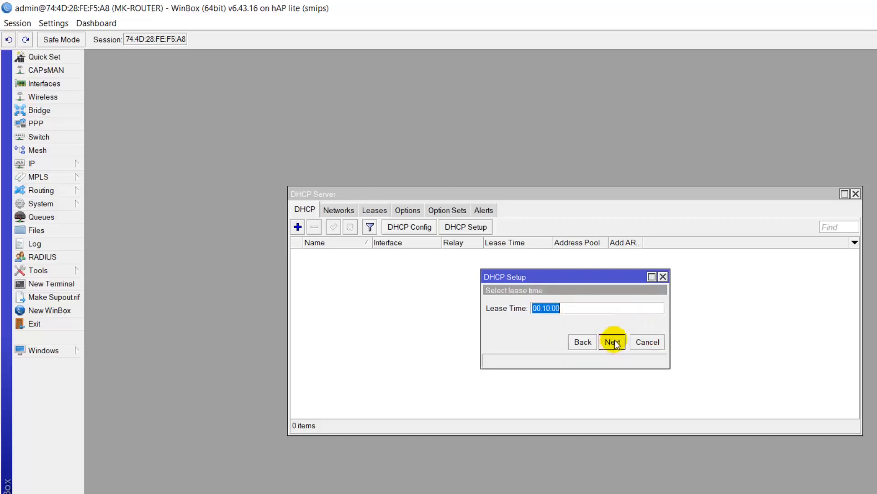
click(613, 342)
click(582, 306)
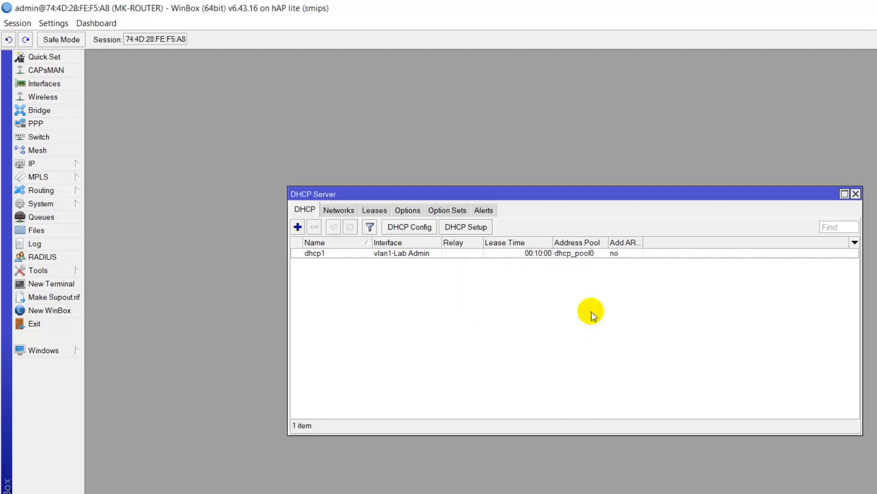
Step: Run DHCP Setup on vlan2-Lab Jaringan with 192.168.20.0/28 defaults, then close the DHCP Server window
click(478, 227)
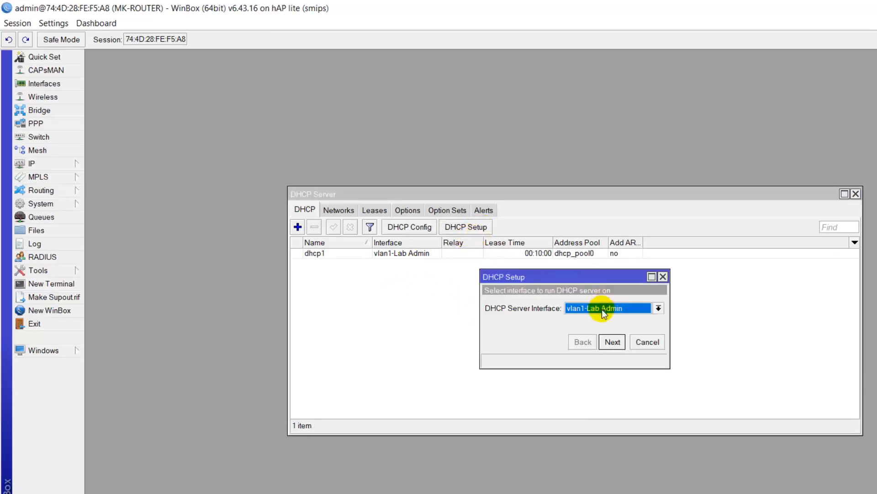
click(603, 313)
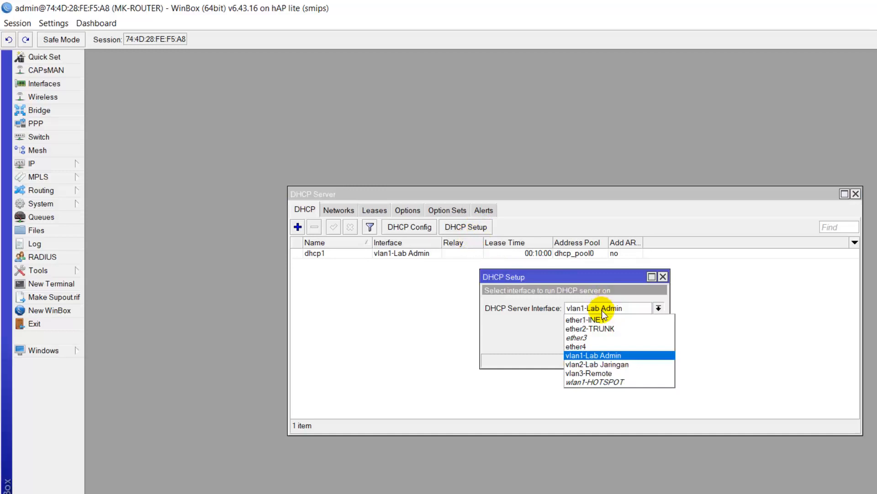
click(607, 364)
click(612, 342)
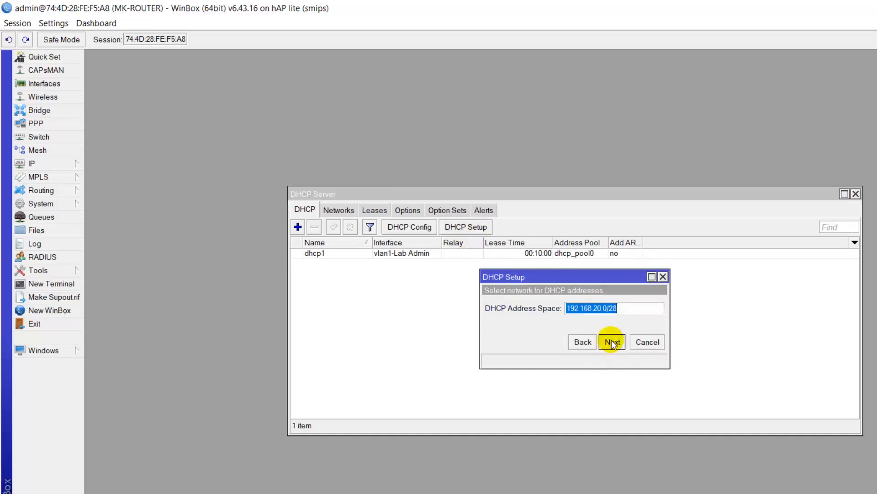
click(612, 342)
click(613, 343)
click(613, 342)
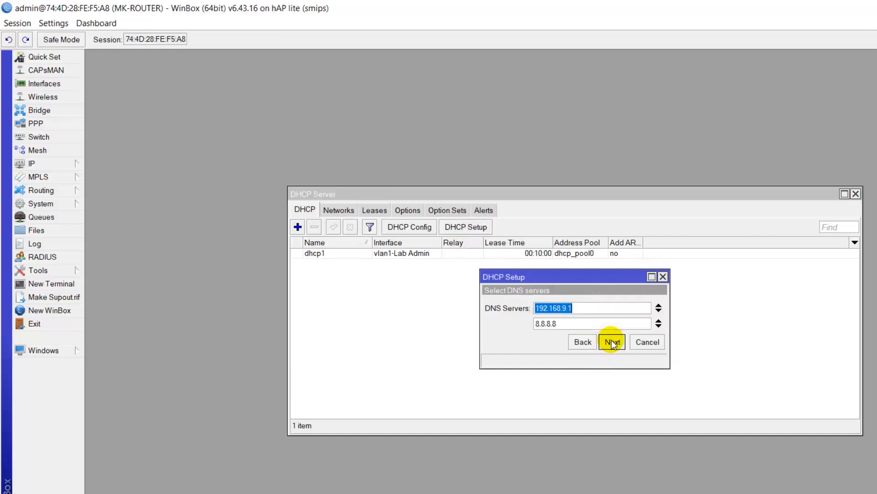
click(612, 342)
click(612, 342)
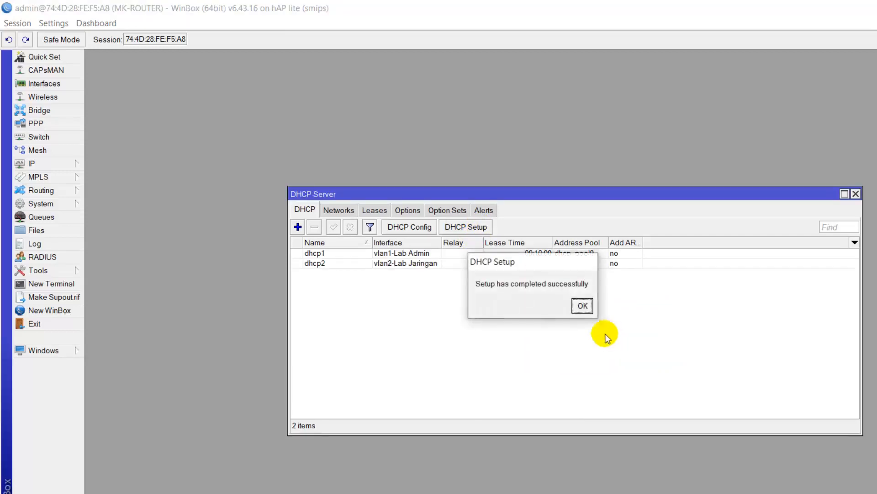
click(583, 305)
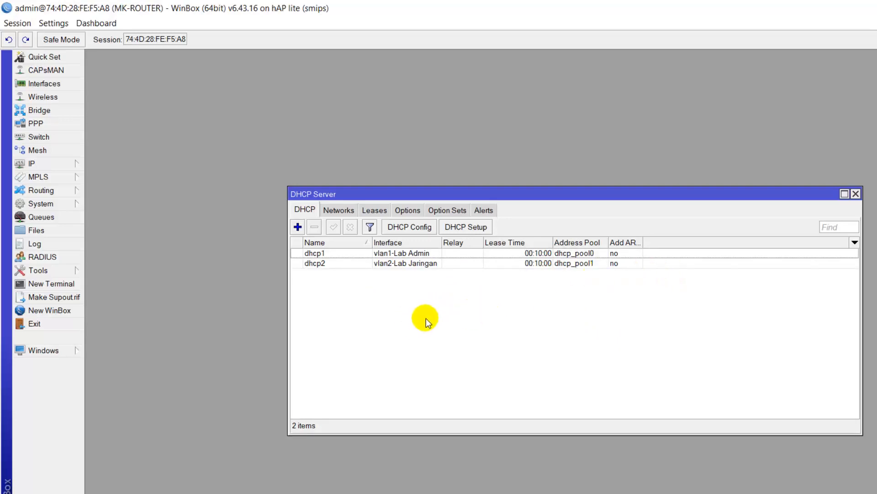
click(856, 194)
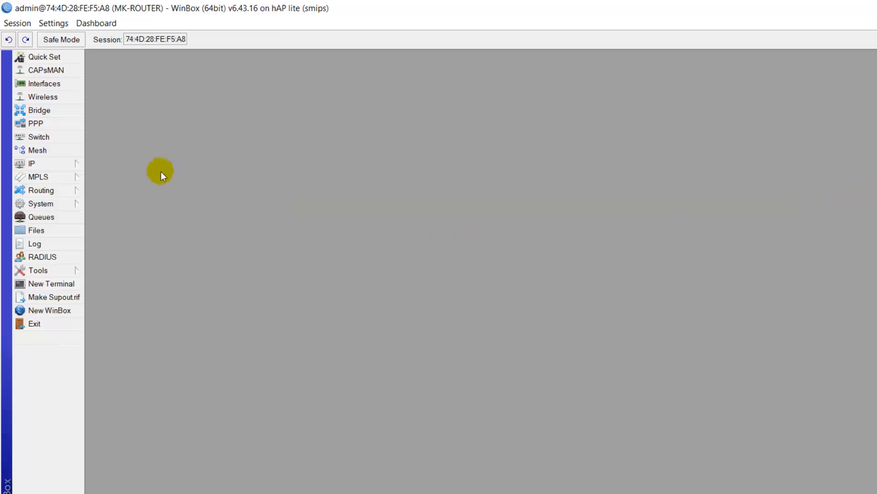
Step: Set wlan1-HOTSPOT to ap bridge mode with SSID Nama_peserta@UKK2022 and apply
click(65, 96)
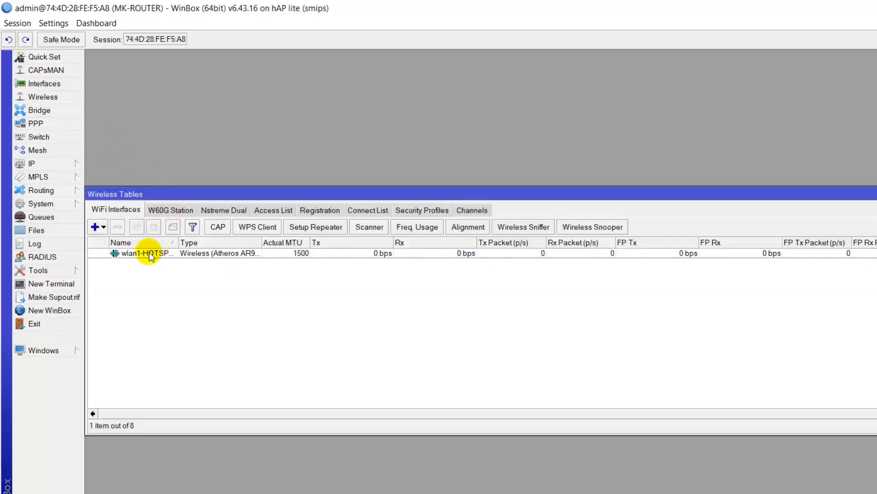
double_click(151, 254)
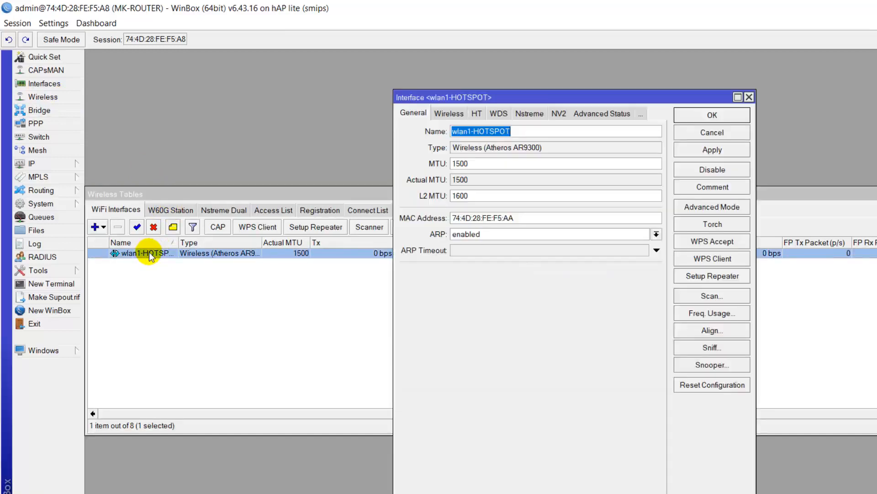
click(444, 113)
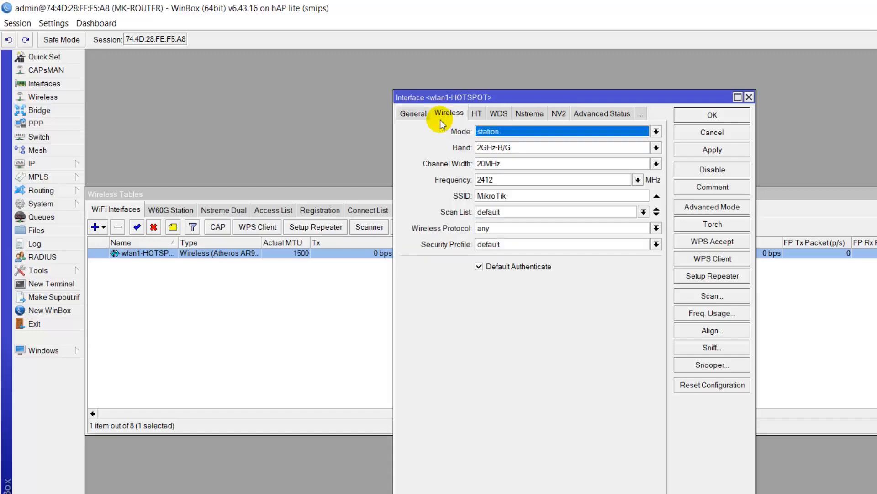
click(503, 132)
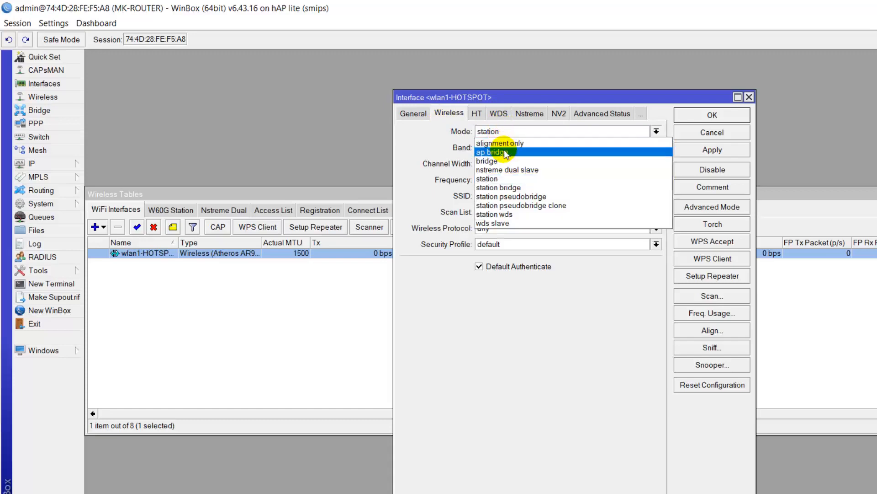
click(506, 154)
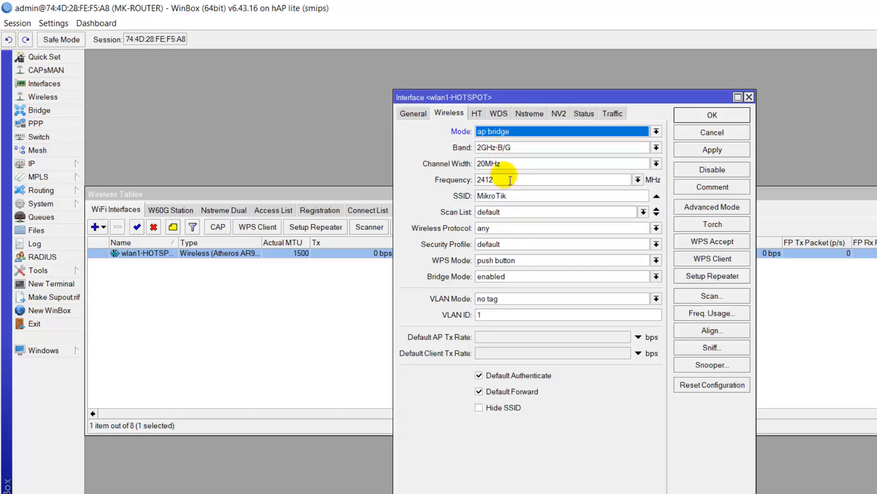
drag(515, 196, 461, 196)
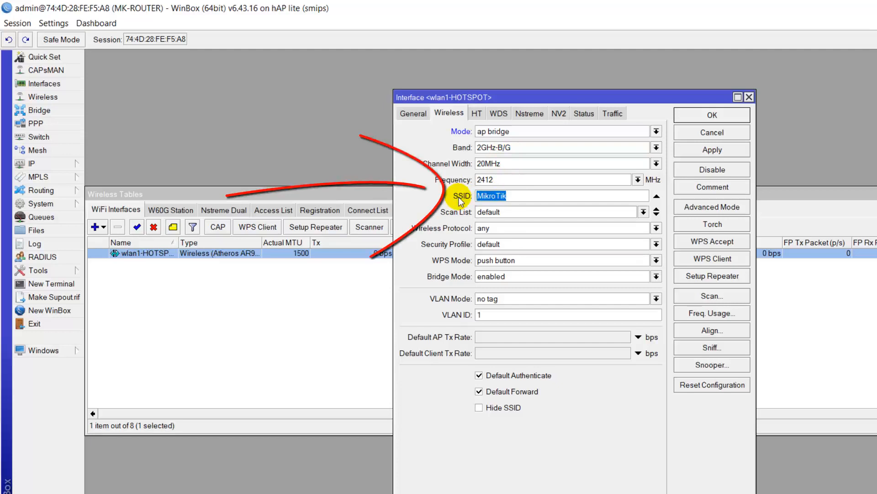
text(Nama)
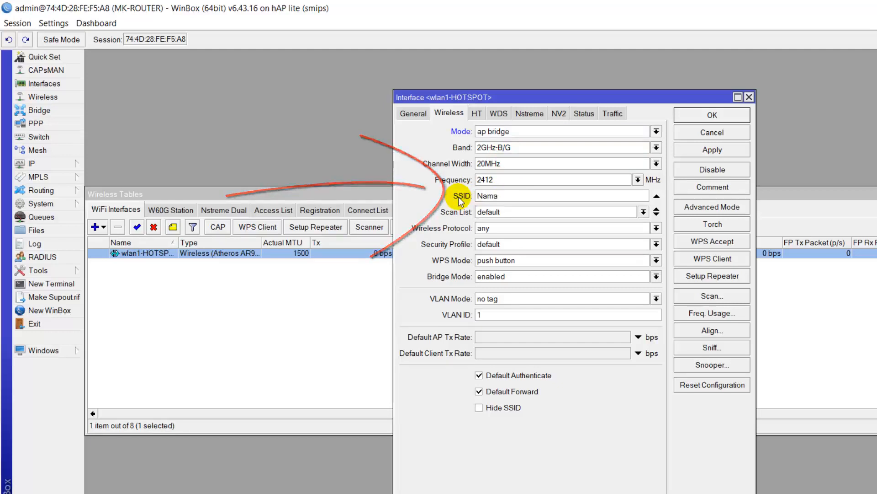
text(_peserta)
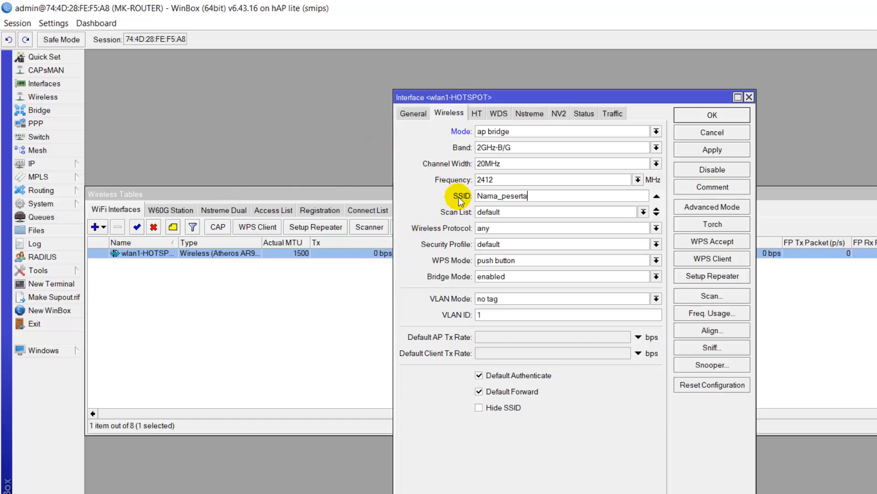
text(@UKK2022)
click(724, 150)
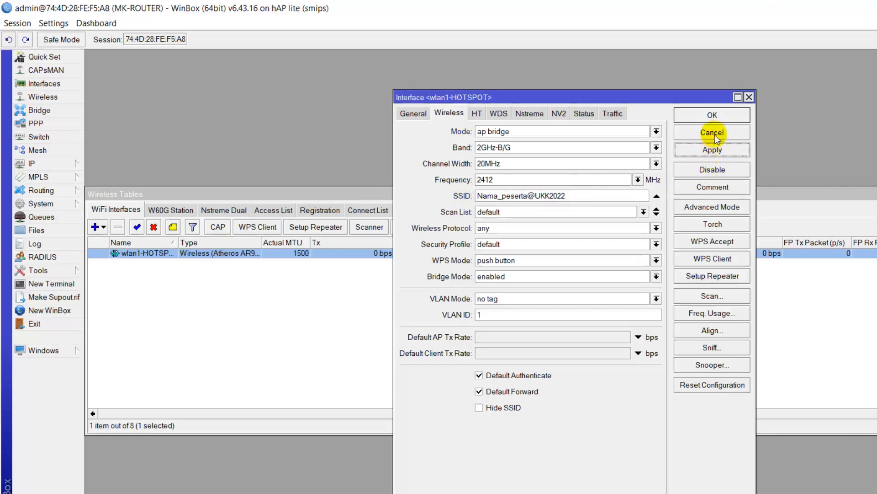
Step: Confirm the wlan1-HOTSPOT settings, disconnect Windows from Tenda_3 Wi-Fi, and close Wireless Tables
click(713, 115)
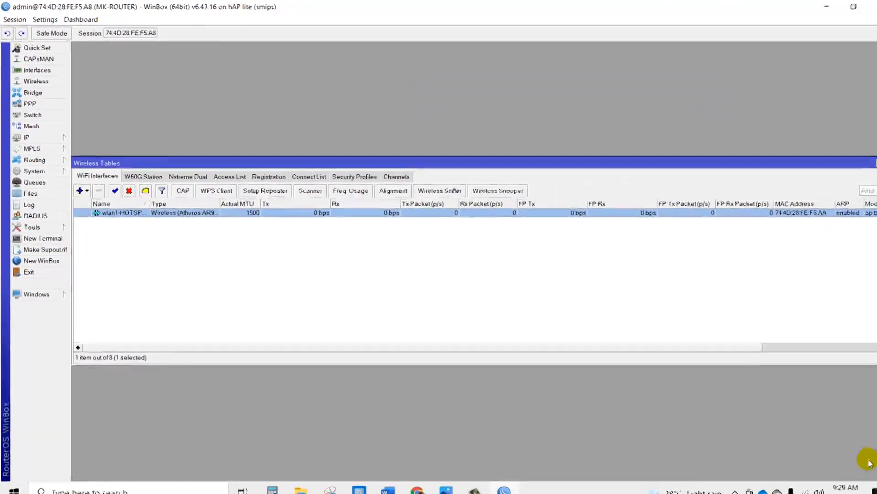
click(790, 485)
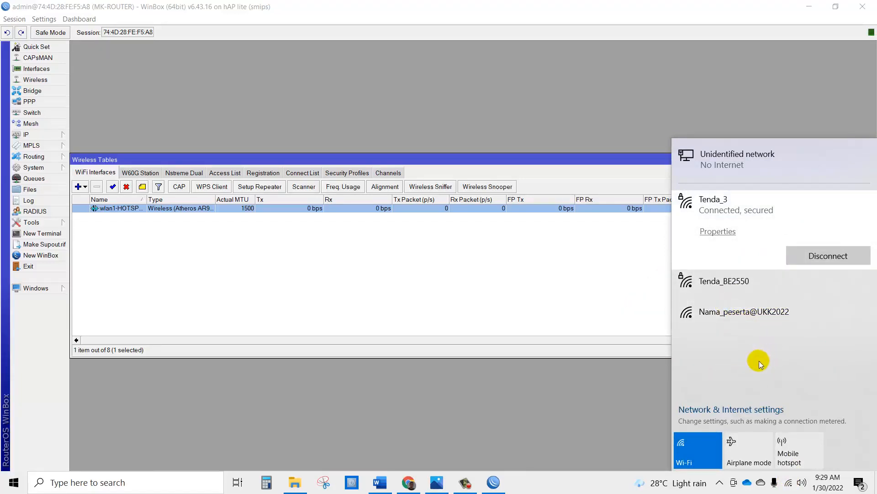
click(646, 370)
click(789, 485)
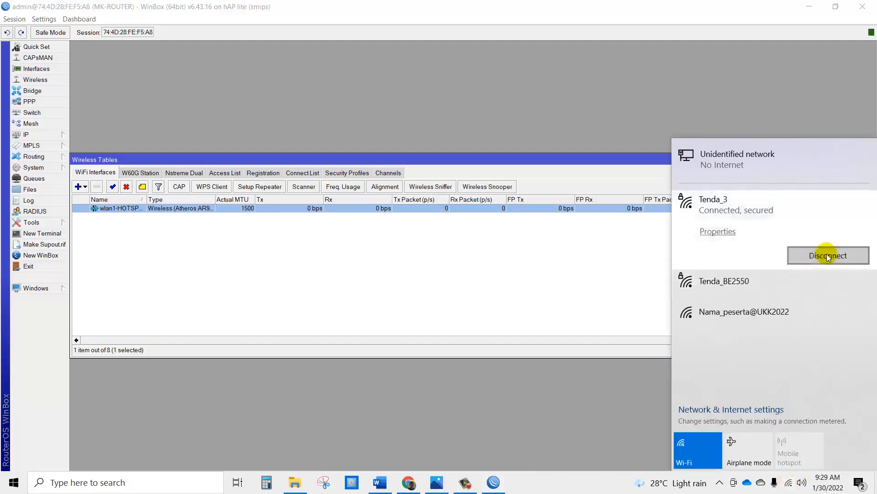
click(829, 256)
click(593, 410)
mouse_move(790, 483)
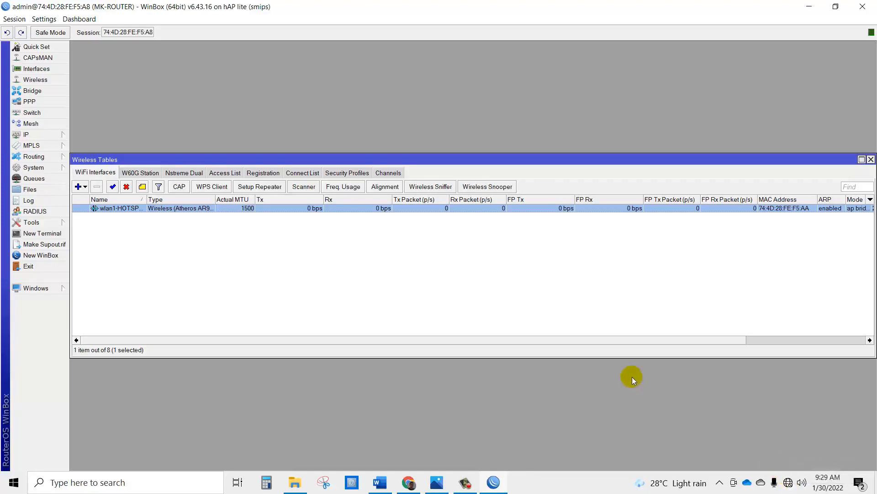
click(871, 160)
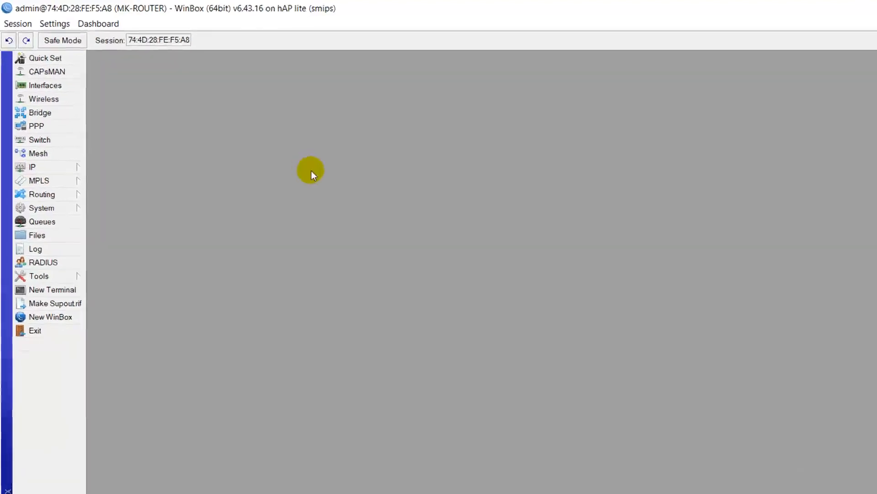
Step: Start Hotspot Setup with wlan1-HOTSPOT as the hotspot interface
click(103, 223)
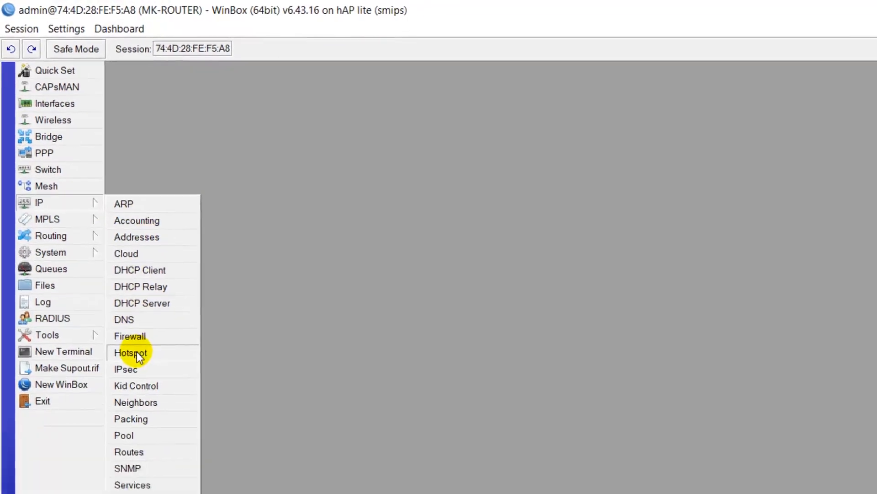
click(136, 353)
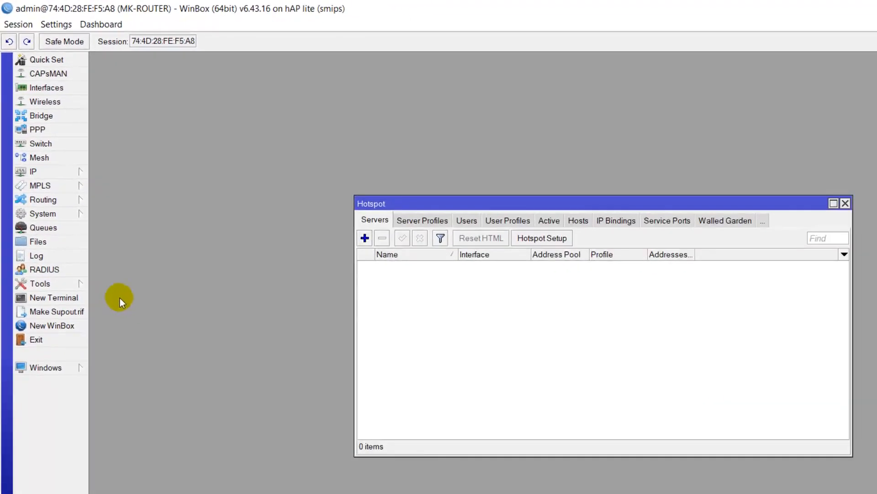
click(533, 240)
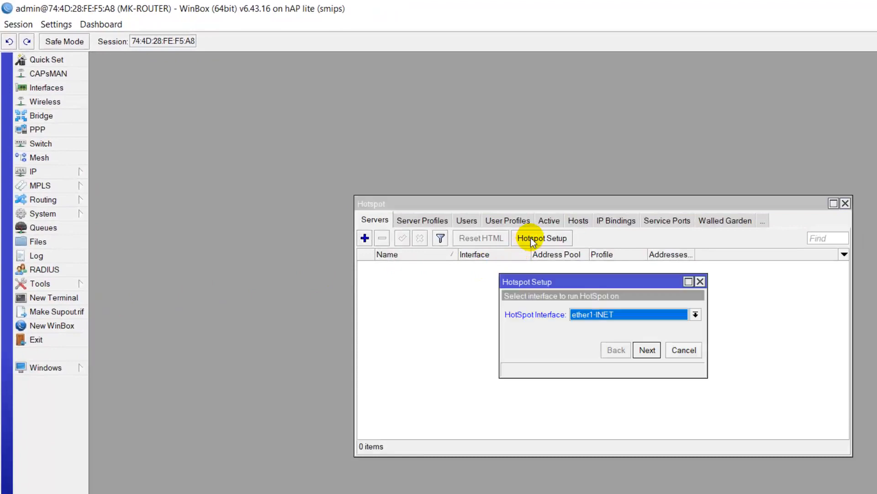
click(585, 317)
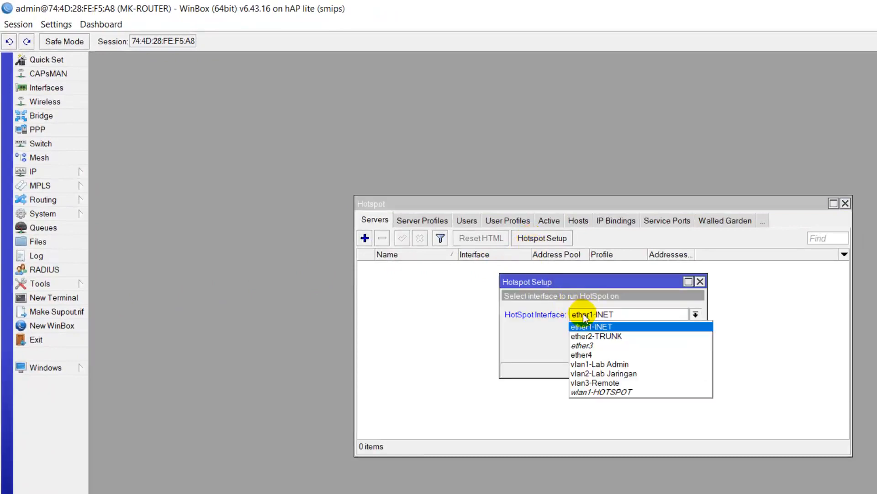
click(603, 393)
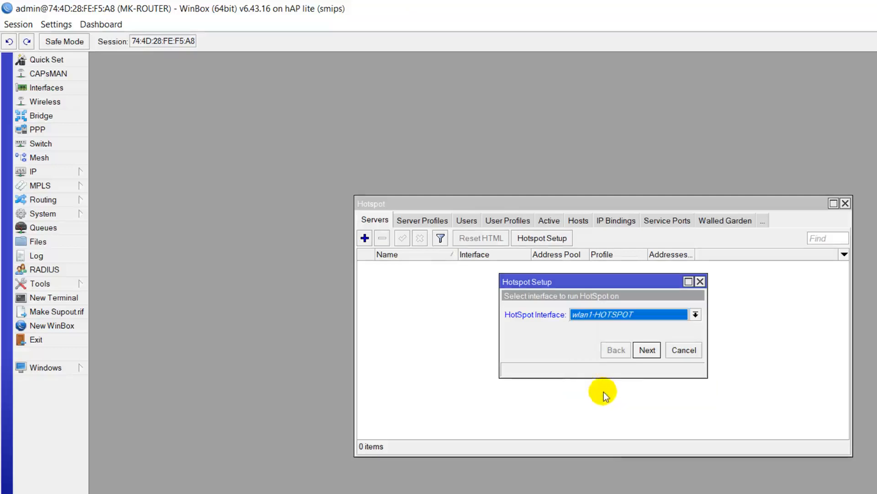
click(646, 350)
Step: Accept the default address, pool hs-pool-5, DNS and local user to finish creating hotspot1
click(646, 349)
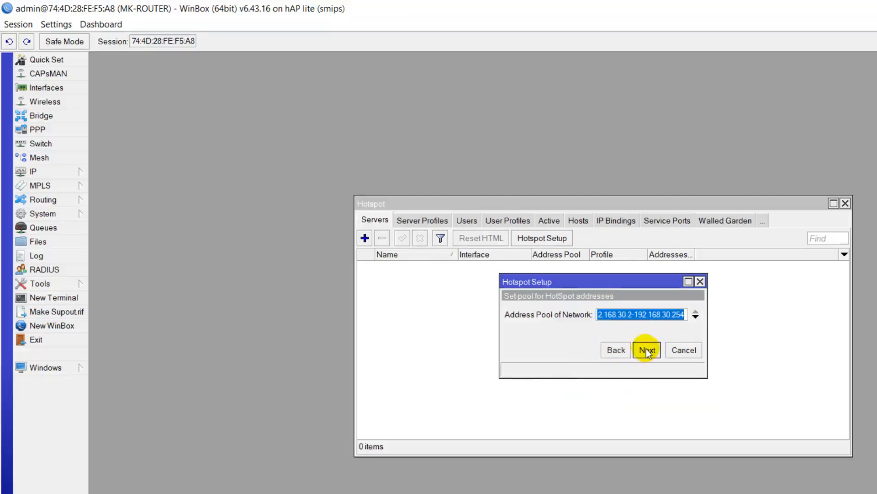
click(646, 350)
click(646, 349)
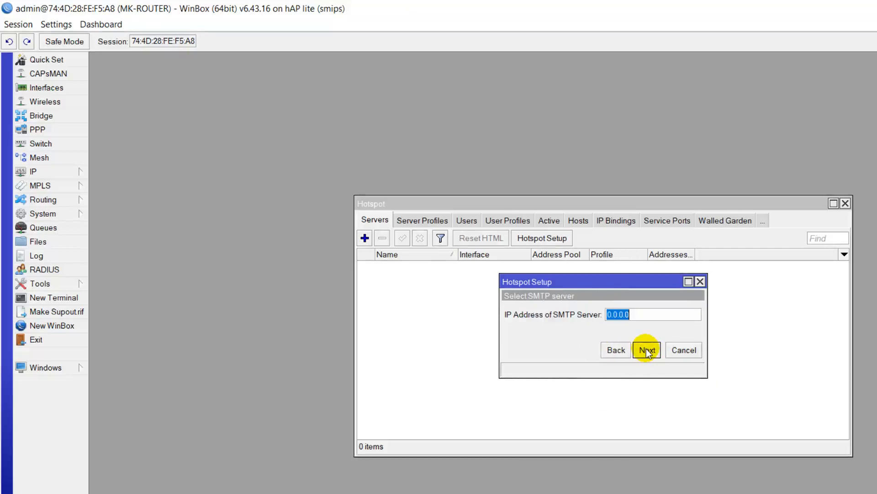
click(647, 349)
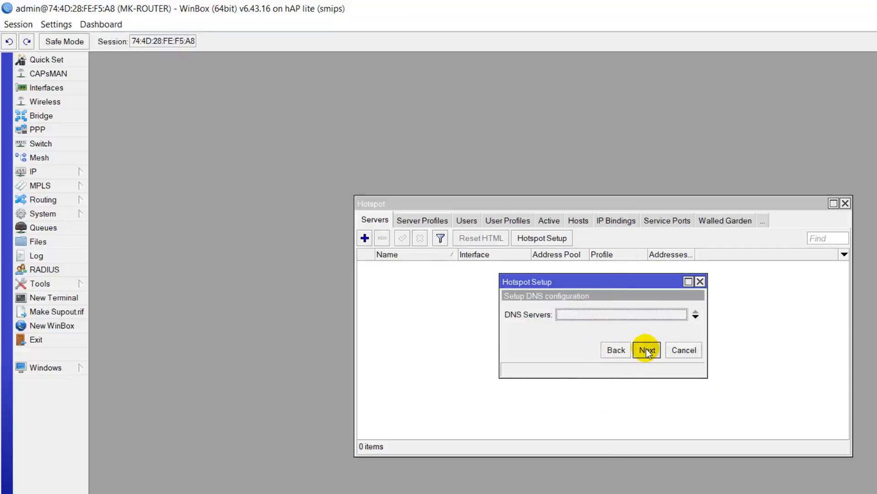
click(646, 349)
click(646, 349)
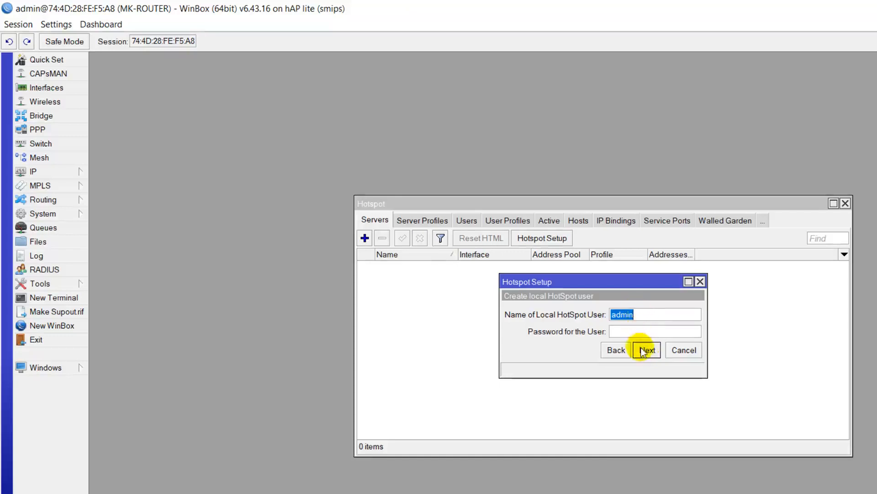
click(646, 351)
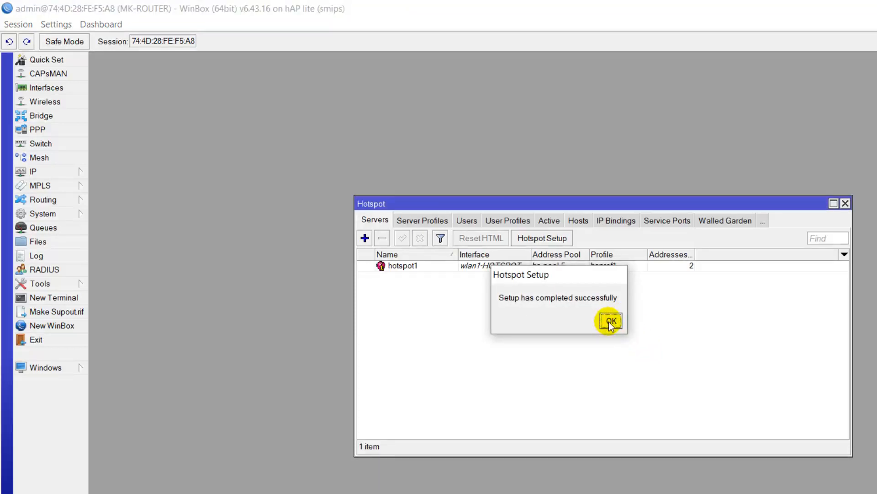
click(610, 322)
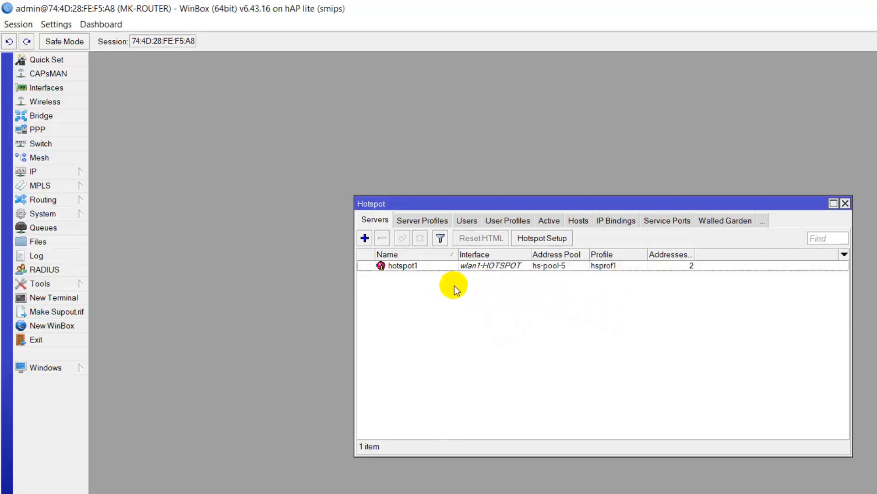
Step: Add a new hotspot user named tamu and enter its password
click(472, 220)
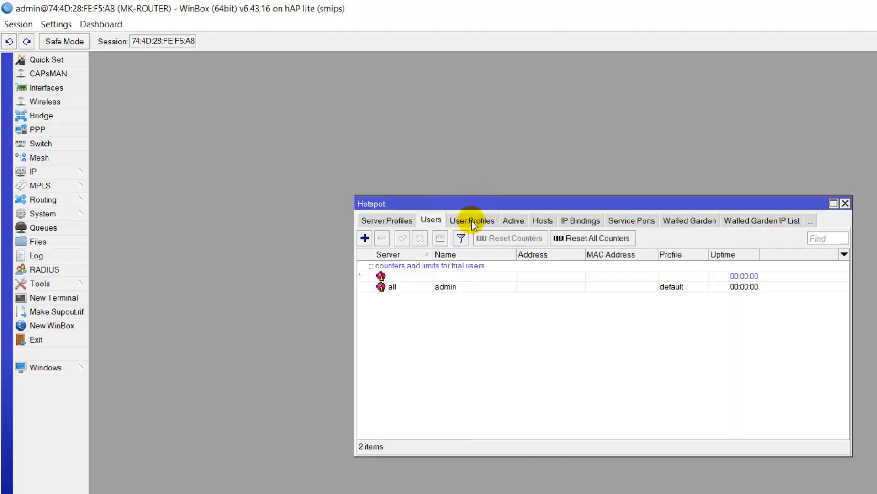
click(365, 237)
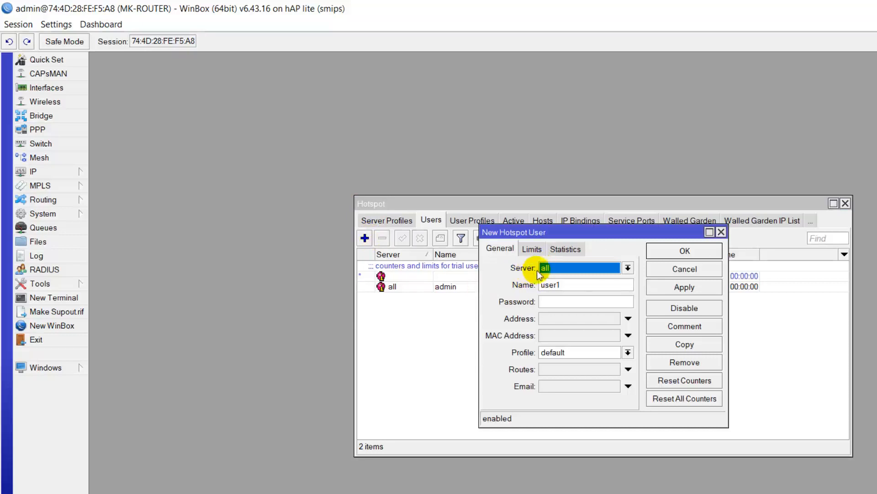
double_click(551, 284)
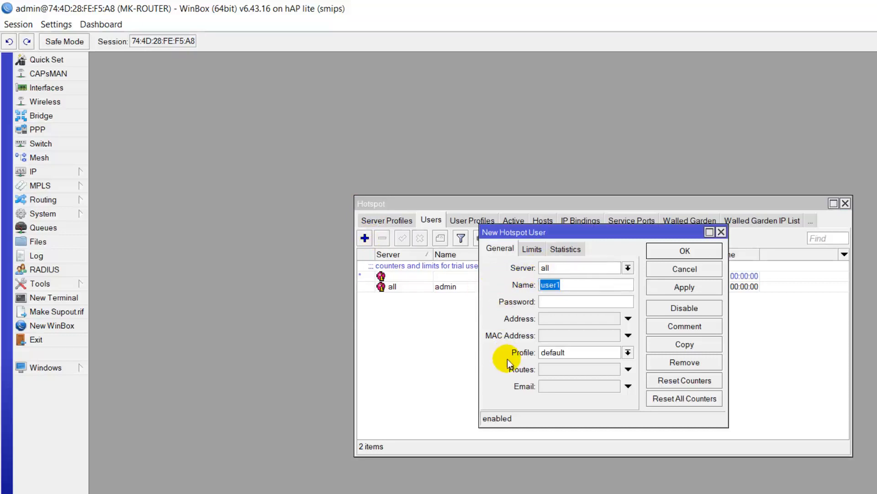
text(tamu)
click(576, 302)
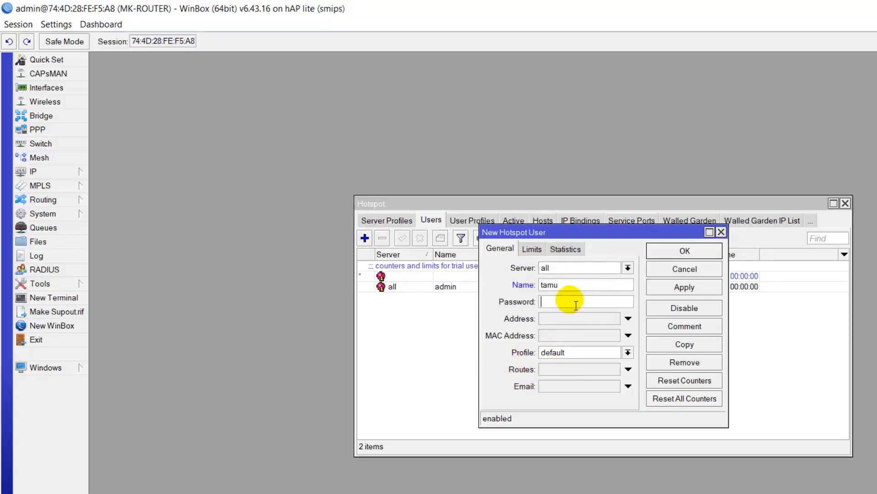
text(*)
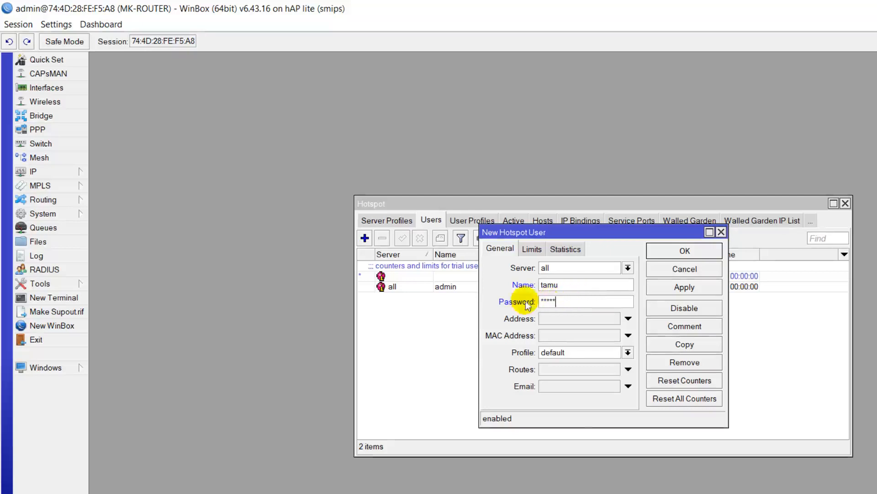
Step: Unhide passwords in Settings, keep the default profile, and save the user
click(55, 25)
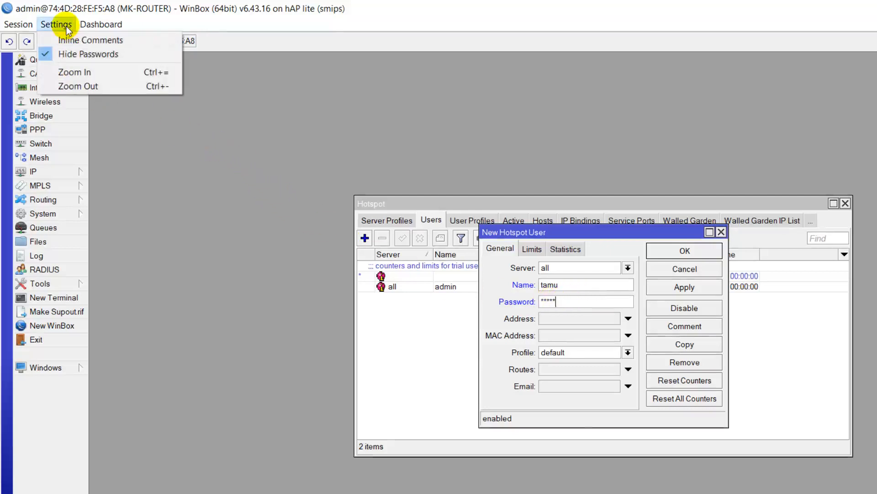
click(62, 55)
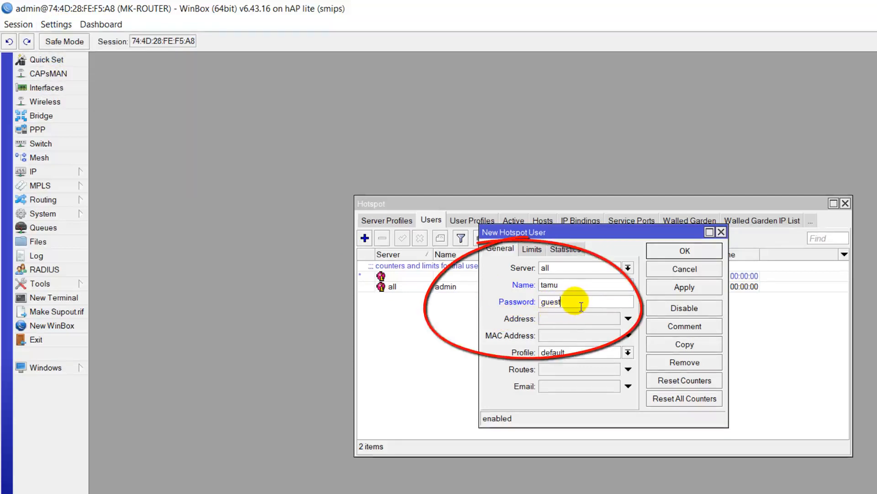
click(628, 352)
click(628, 351)
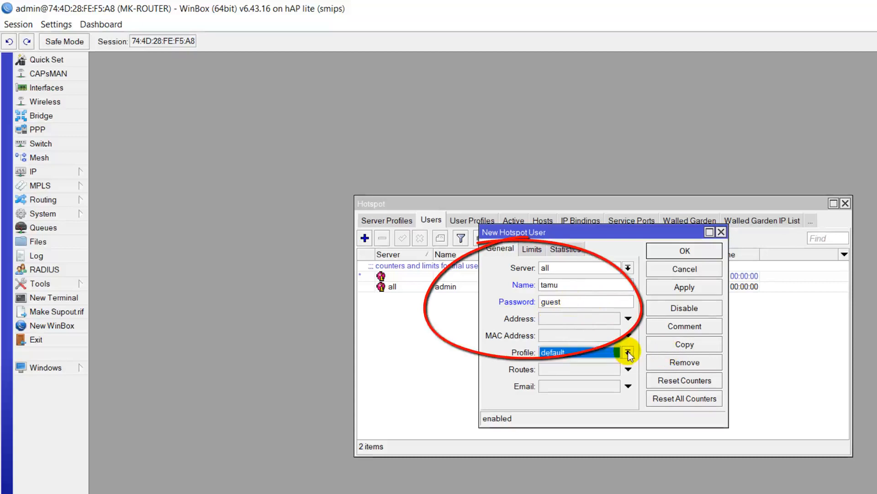
click(678, 289)
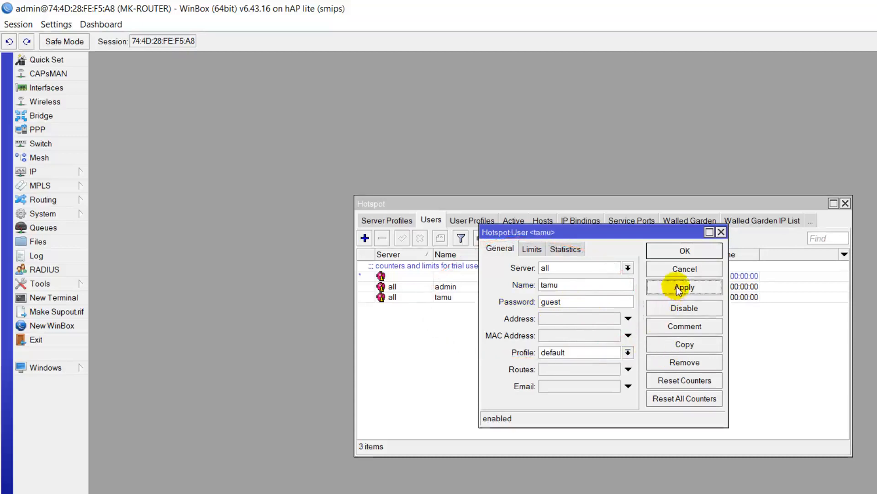
click(699, 251)
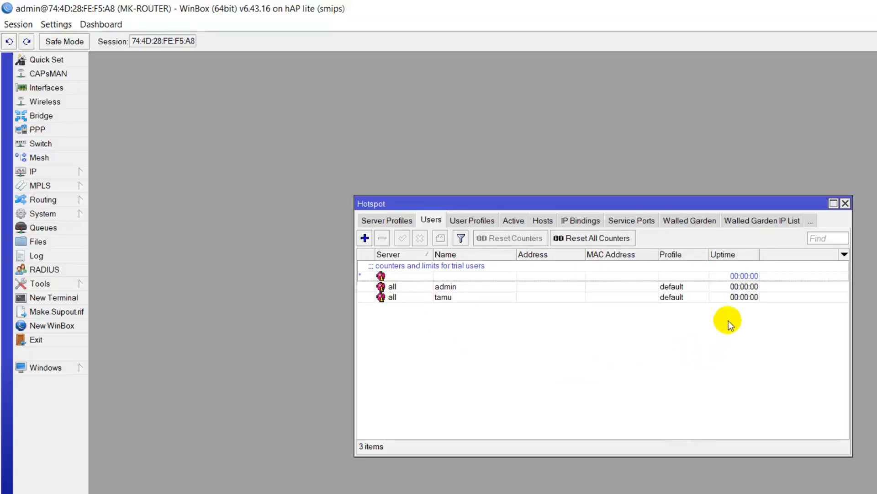
Step: Close the Hotspot window and bring up the Firewall NAT rule list
click(845, 203)
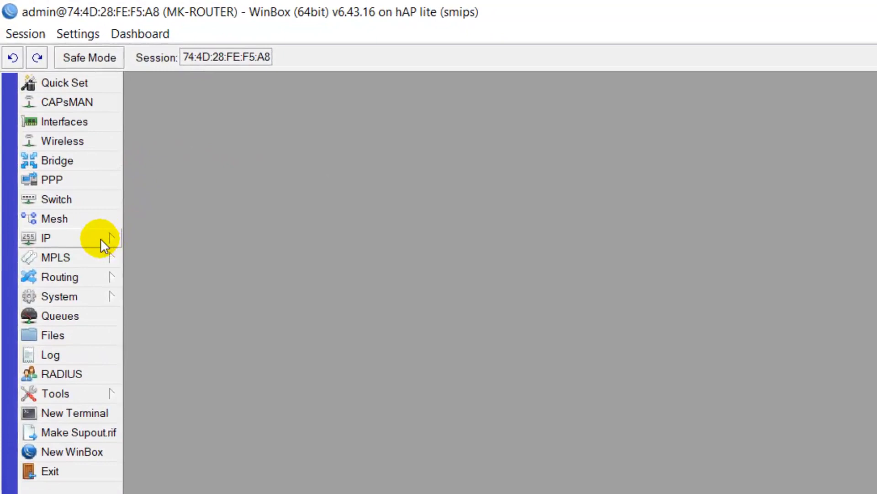
click(101, 237)
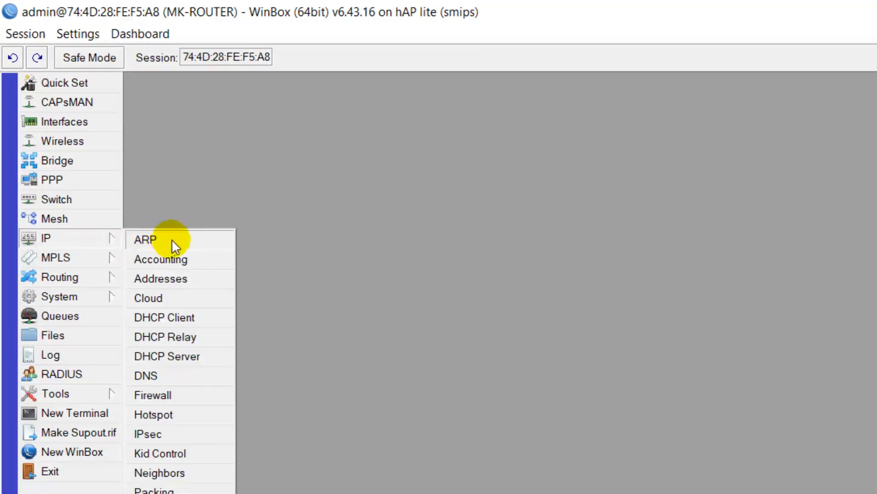
click(177, 394)
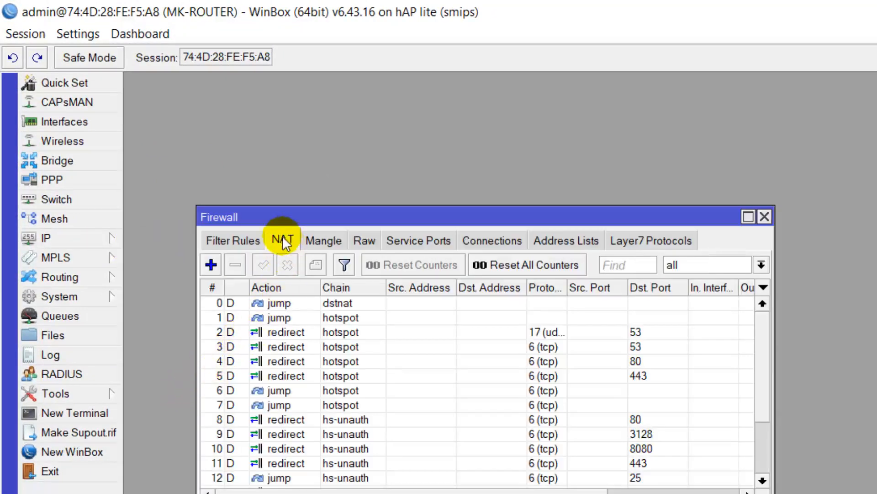
scroll(324, 309, down, 2)
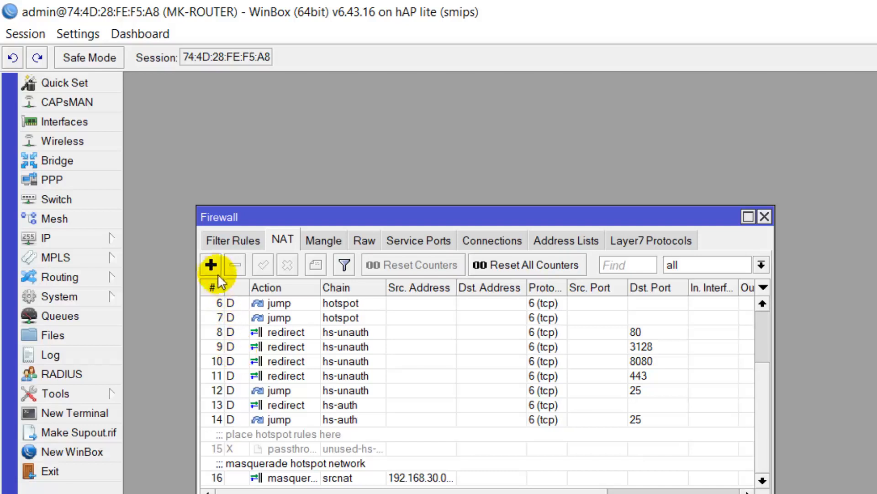
Step: Add a srcnat masquerade rule with Out. Interface ether1-INET
click(210, 264)
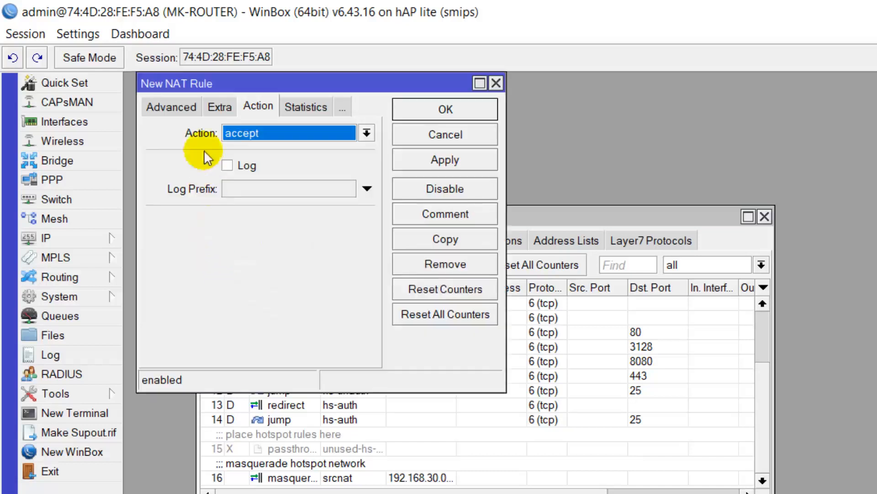
click(168, 104)
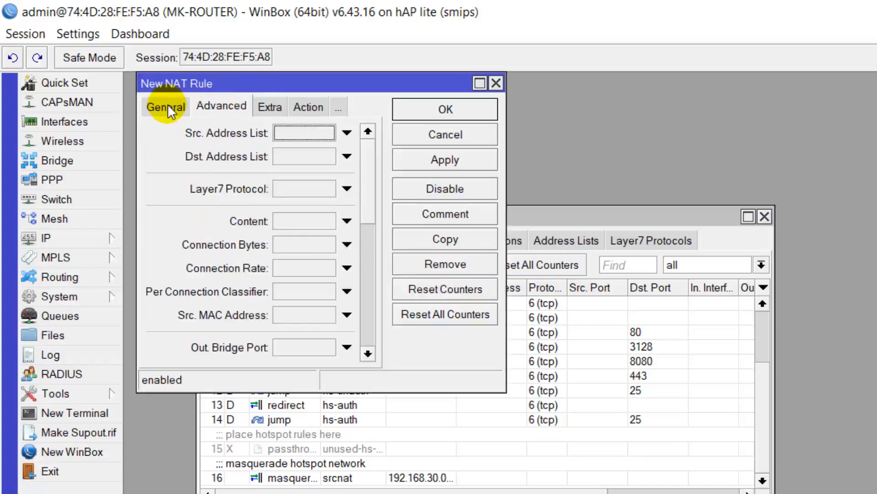
click(164, 104)
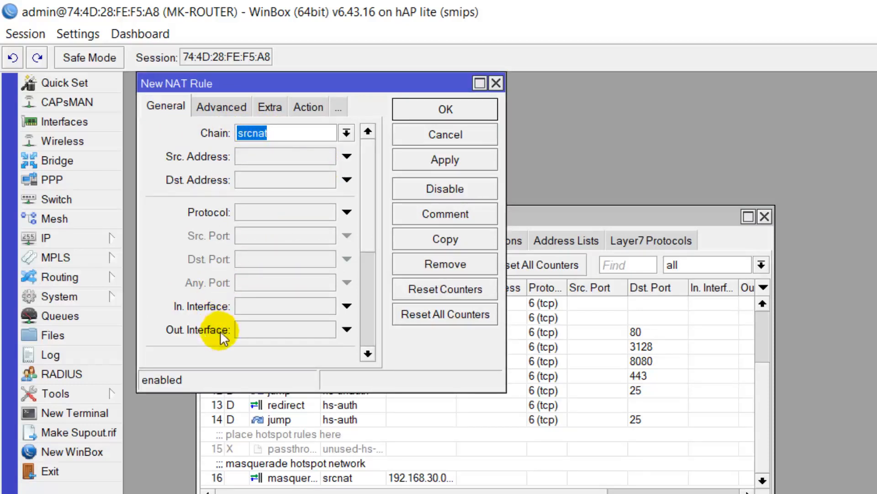
click(269, 331)
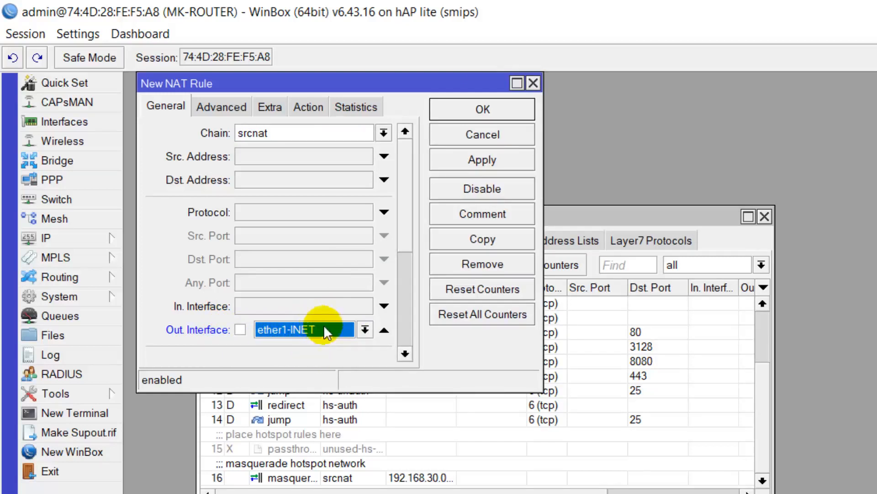
click(315, 108)
click(337, 133)
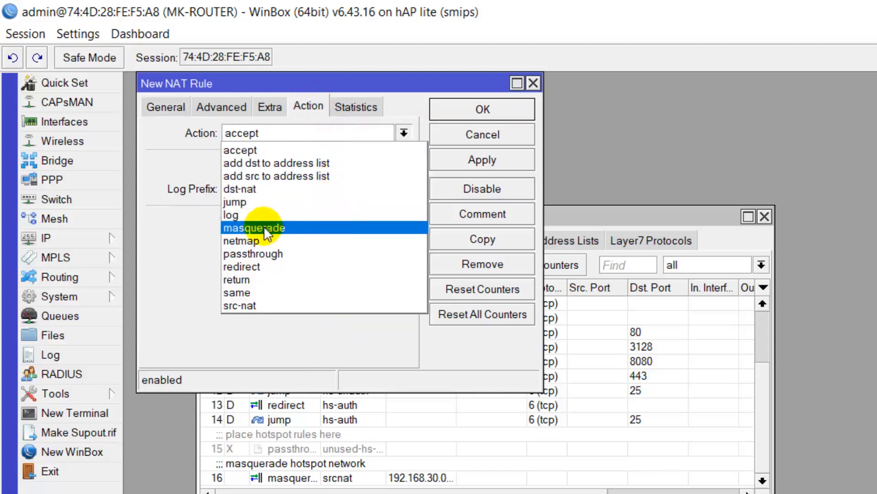
click(298, 229)
click(470, 161)
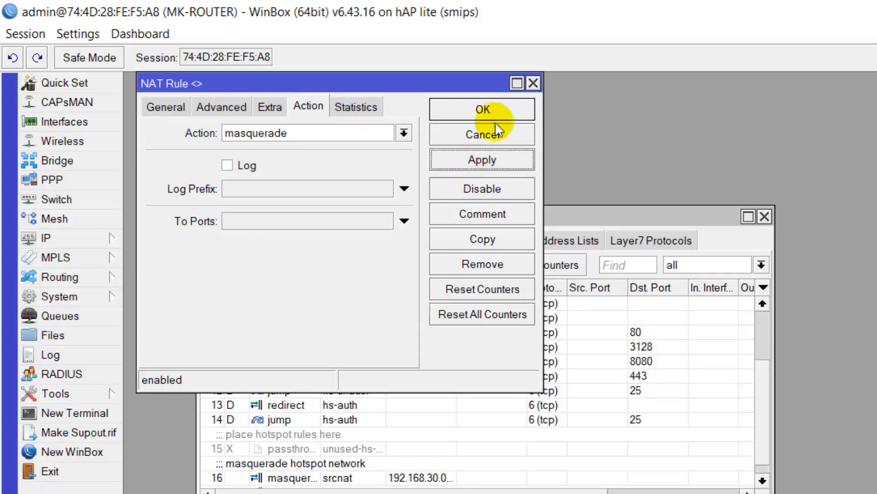
click(498, 109)
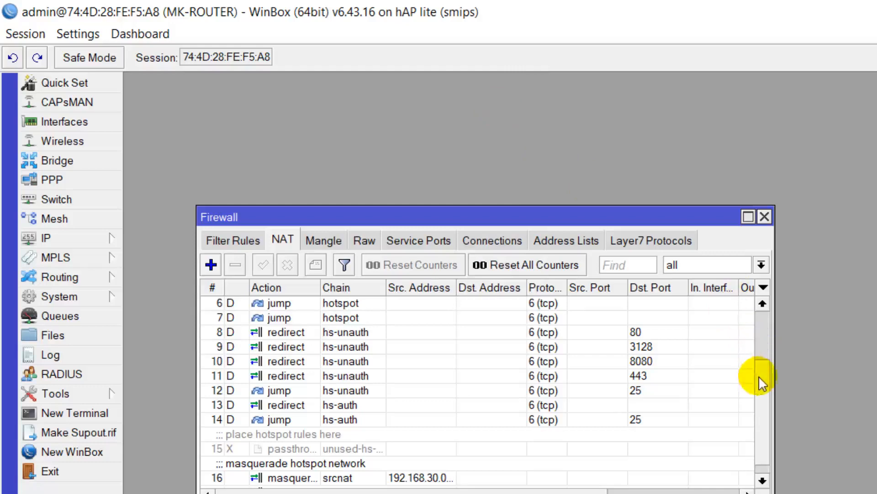
scroll(760, 411, down, 1)
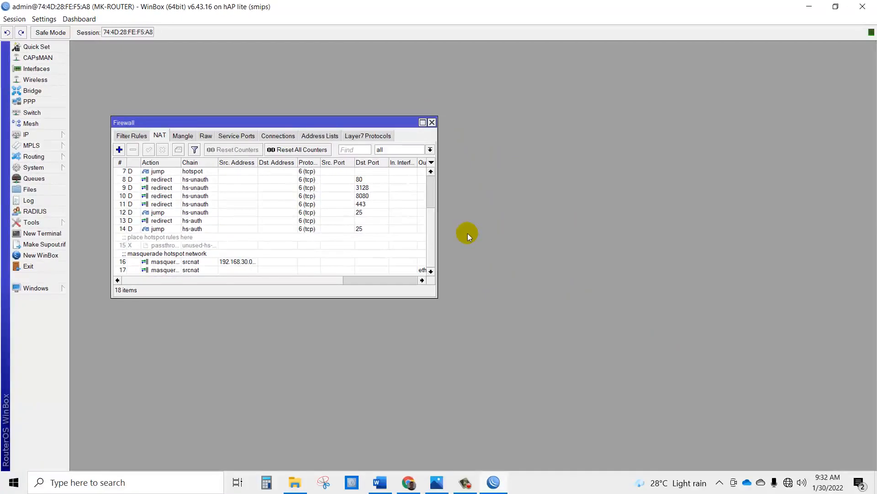
Step: Bring Chrome to the front and open Windows Network & Internet settings from the tray icon
click(444, 480)
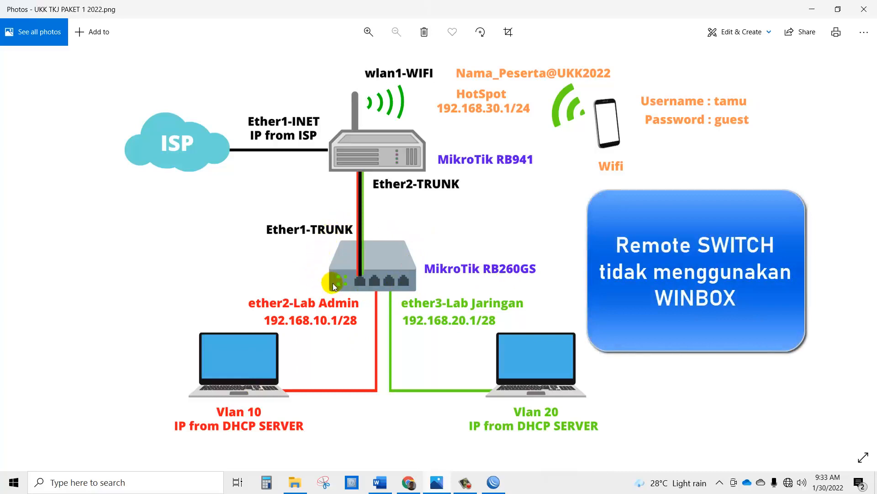
click(408, 484)
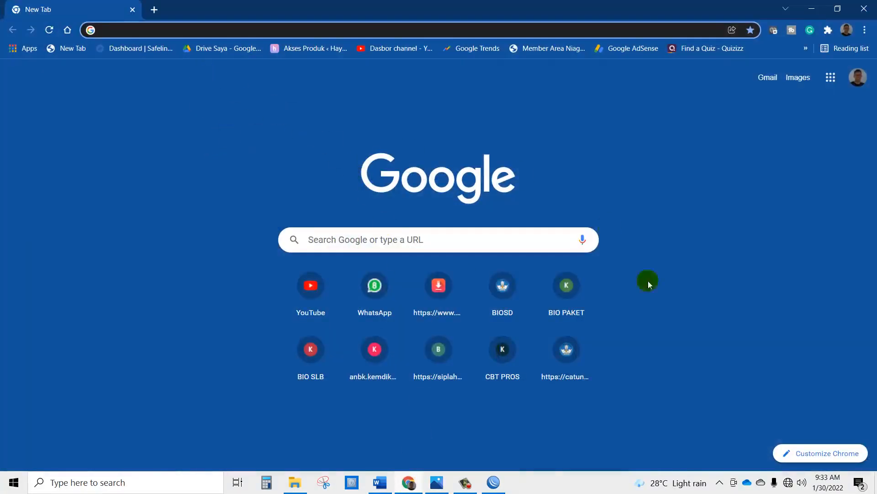
right_click(789, 483)
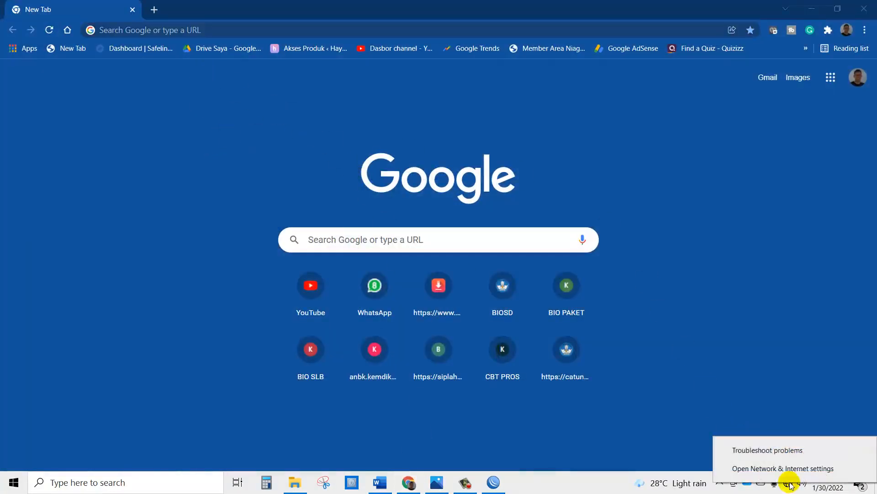
click(790, 471)
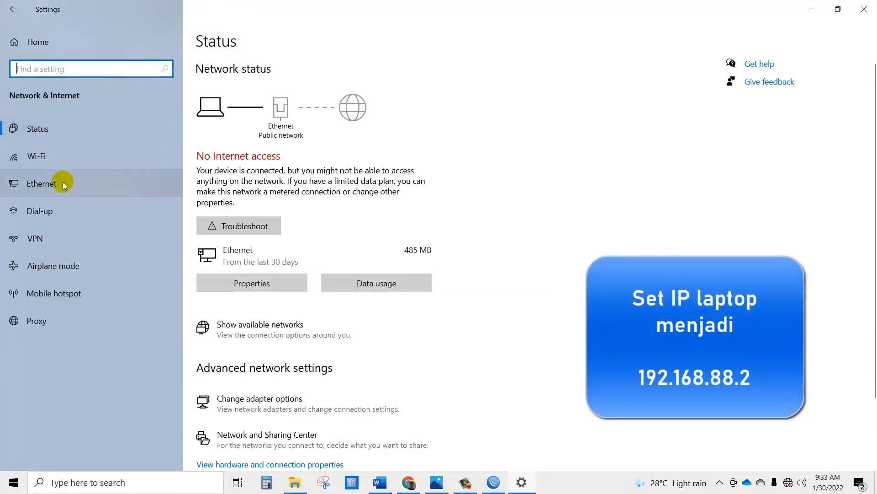
Step: Give the Ethernet adapter's IPv4 a static address 192.168.88.2 with mask 255.255.255.0
click(62, 182)
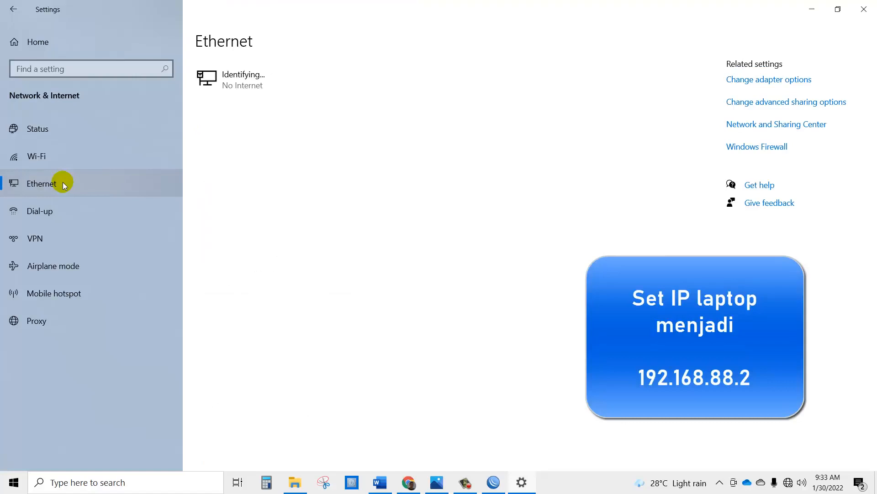
click(766, 83)
double_click(421, 168)
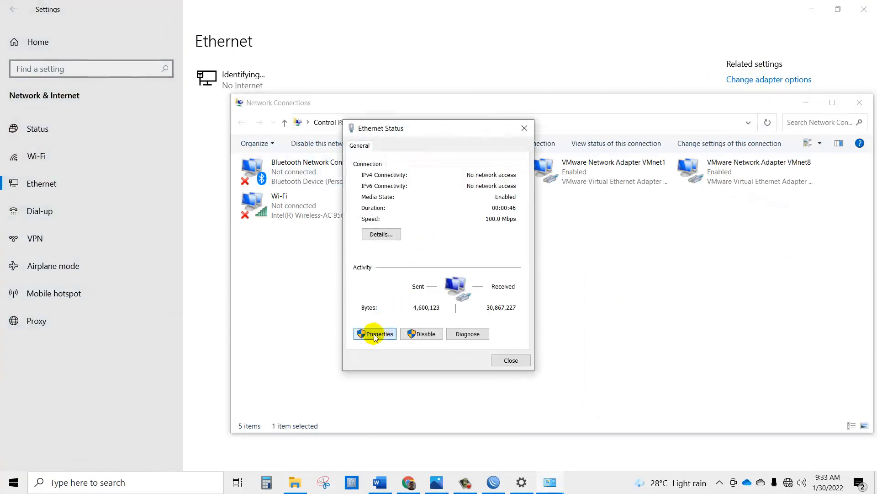
click(374, 334)
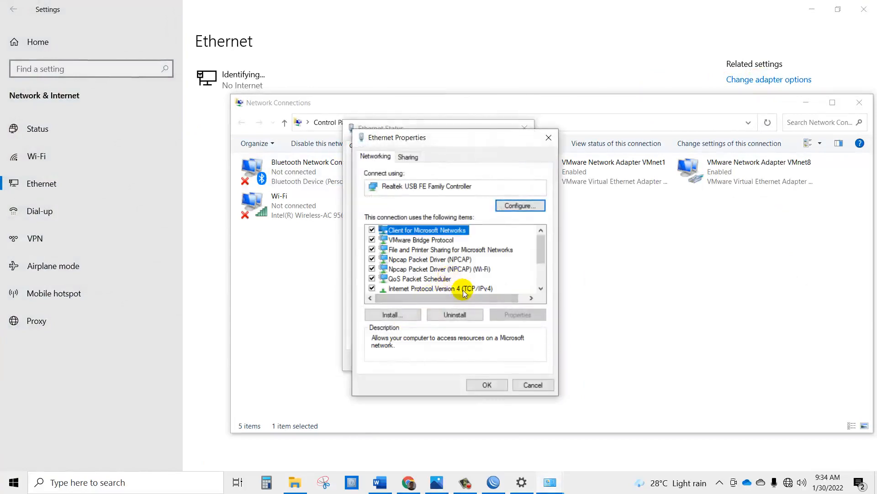
double_click(464, 290)
click(461, 264)
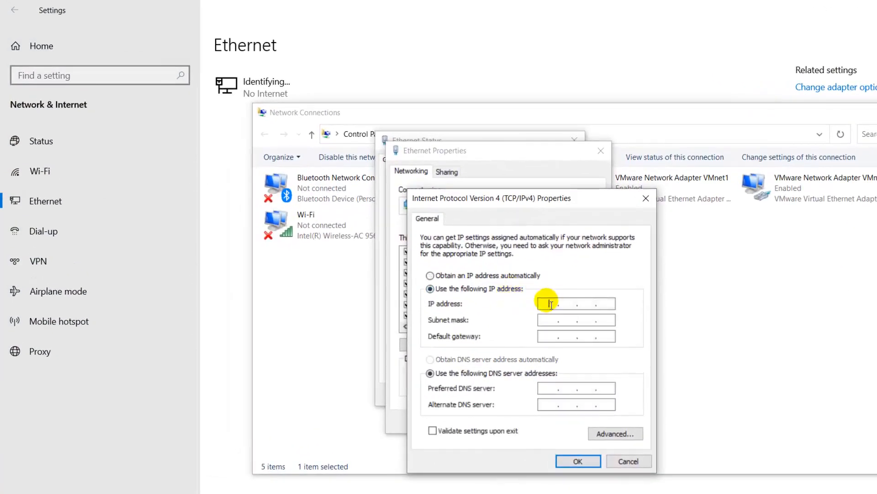
text(192.168.88.2)
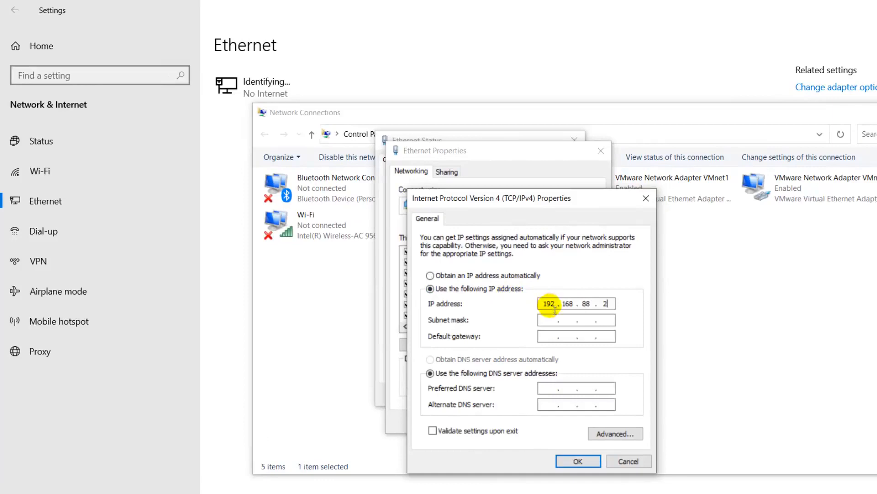
key(Tab)
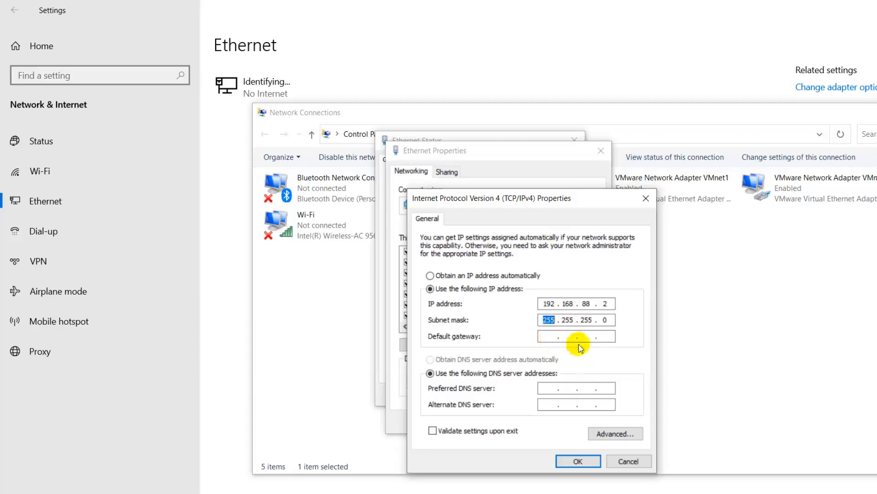
Step: Confirm the IPv4 settings and close the Ethernet, Network Connections and Settings windows
click(578, 460)
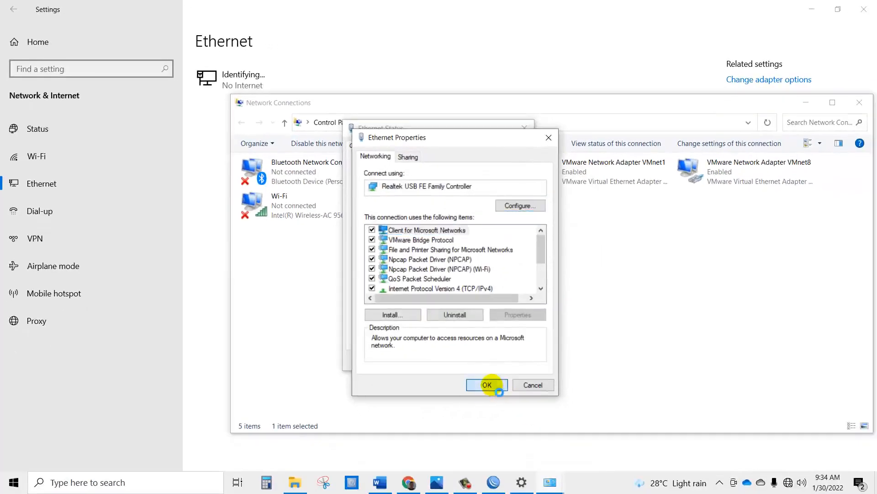
click(497, 388)
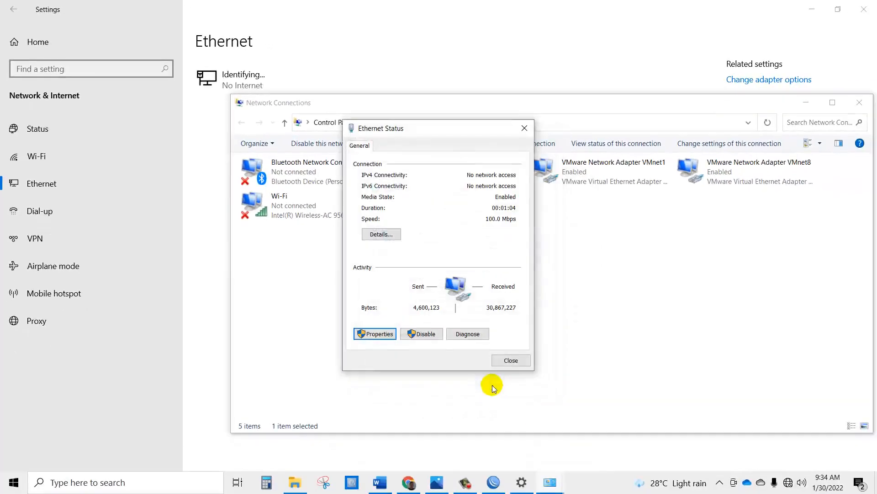
click(505, 363)
click(859, 102)
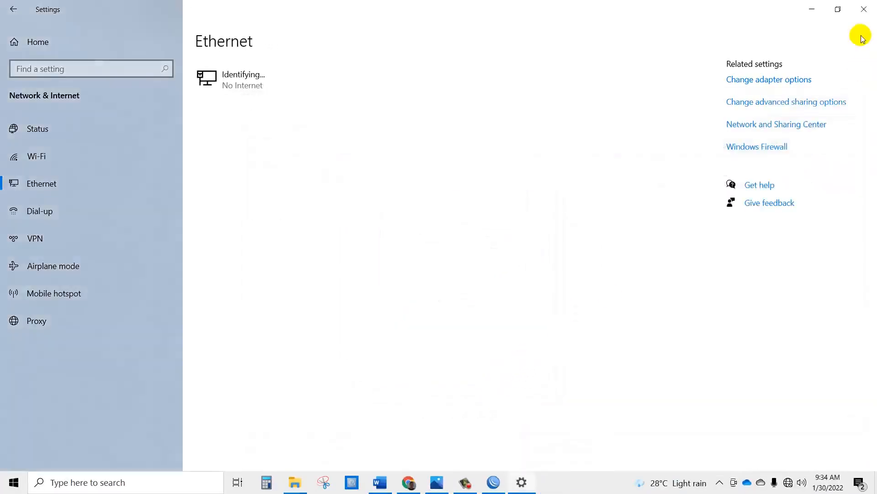
click(864, 9)
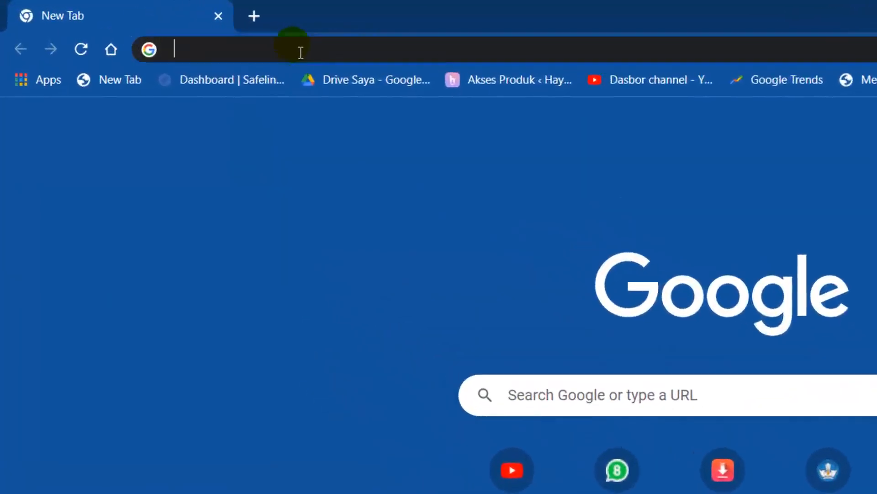
Step: Load the switch at 192.168.88.1 in Chrome and sign in with username admin
click(191, 32)
text(192.168)
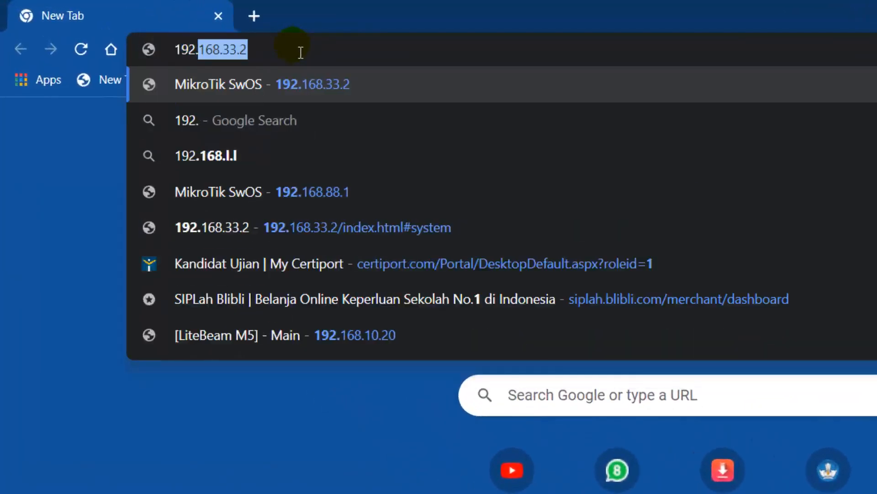
text(88.1)
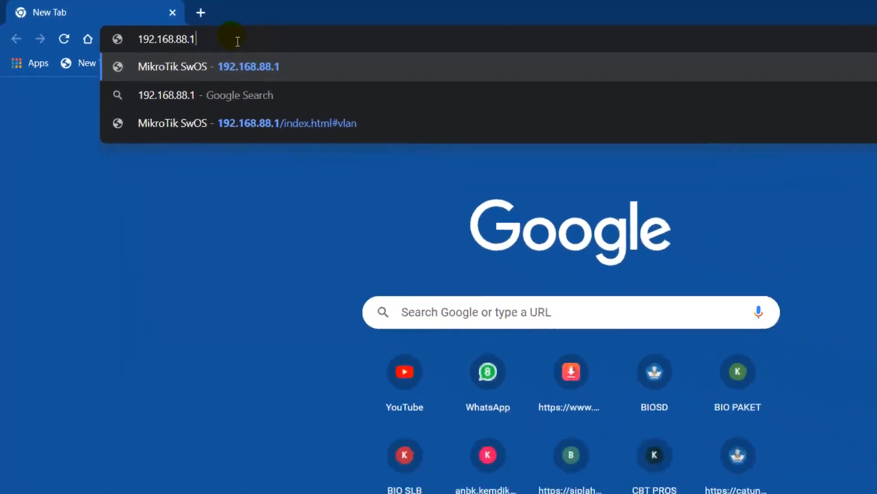
key(Return)
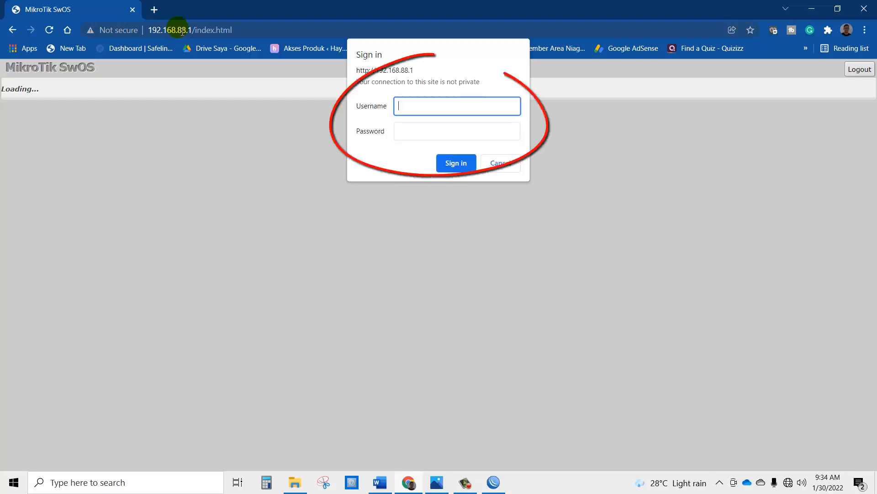
text(admin)
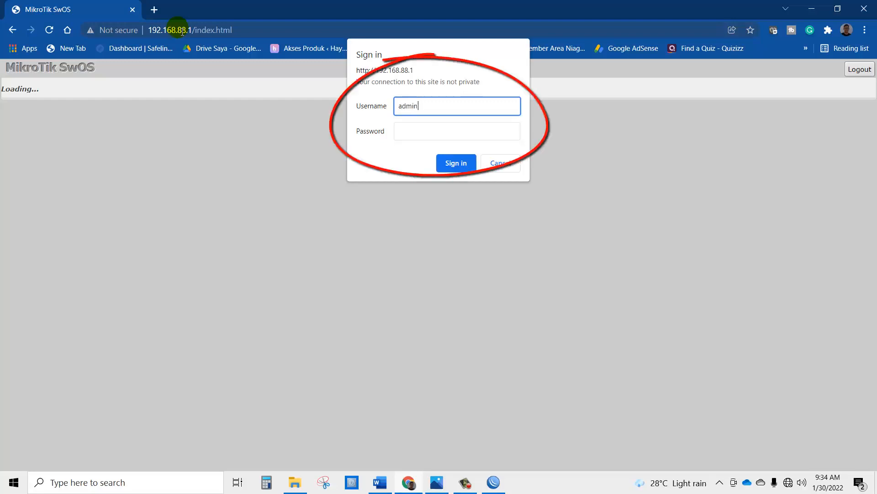
click(452, 164)
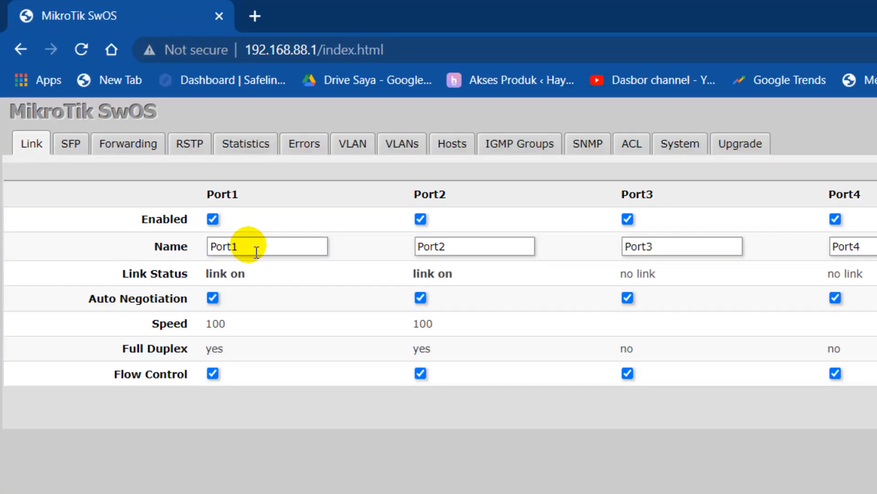
Step: Rename Port1 to Port1-TRUNK and Port2 to Port2-Lab Admin
click(256, 251)
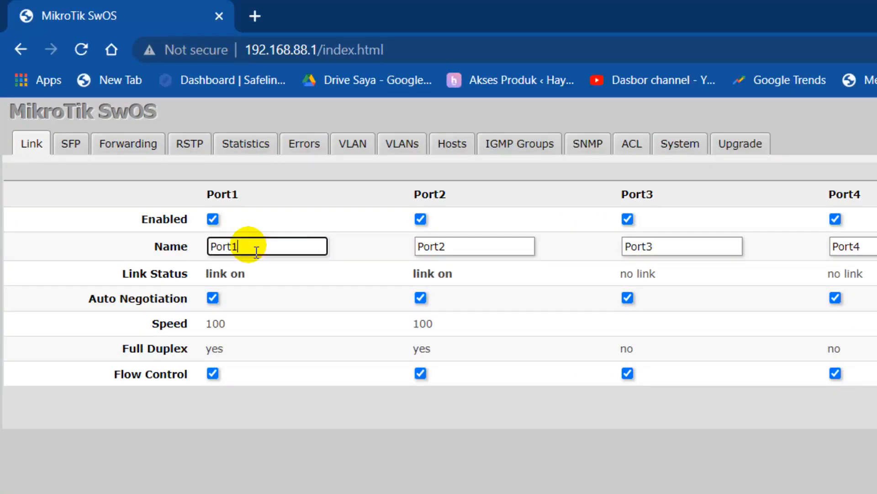
text(-TRUNK)
click(483, 252)
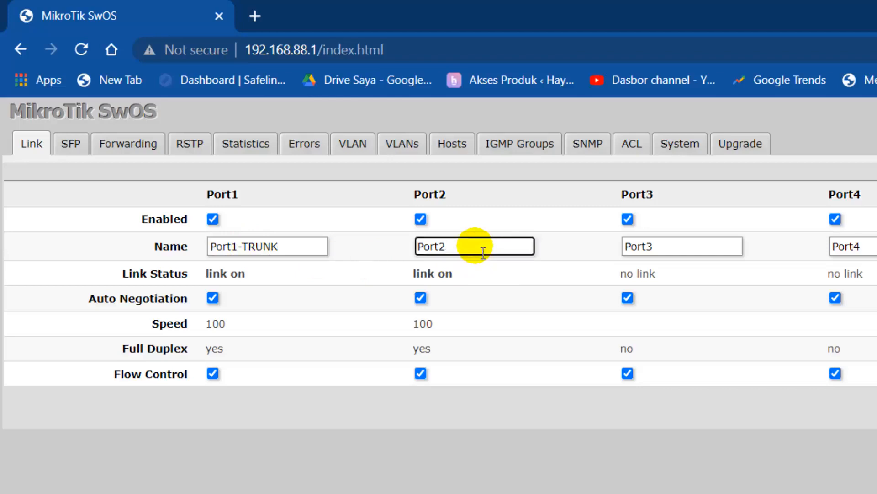
text(-Lab Admin)
Step: Rename Port3 to Port3-Lab Jar, correcting the typed text
click(675, 255)
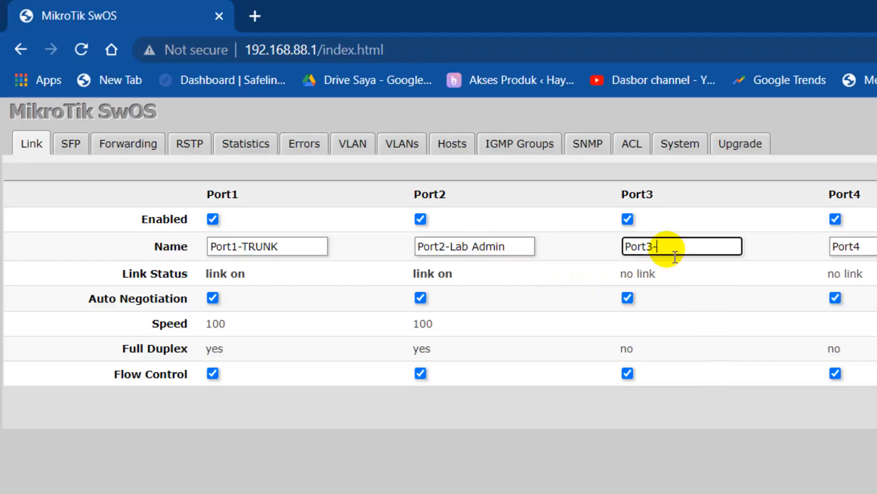
text(-Lab Jaringan)
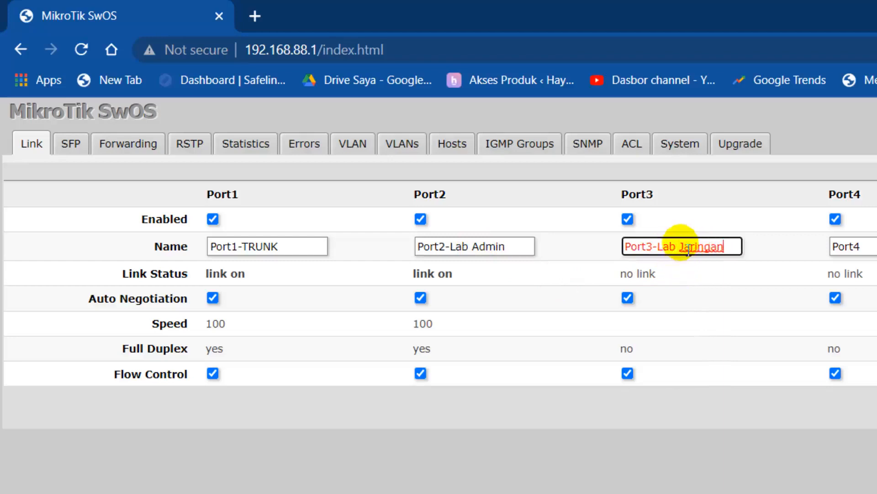
click(679, 247)
key(BackSpace)
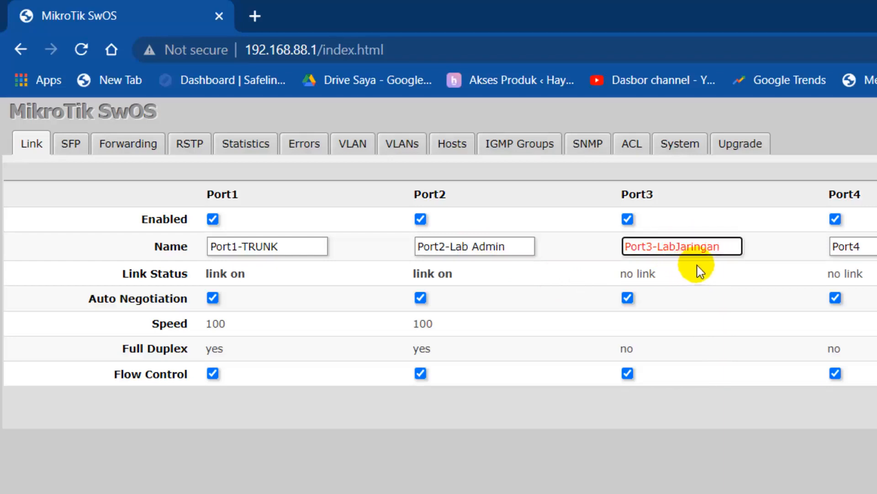
click(726, 249)
key(BackSpace)
key(BackSpace)
key(BackSpace)
key(BackSpace)
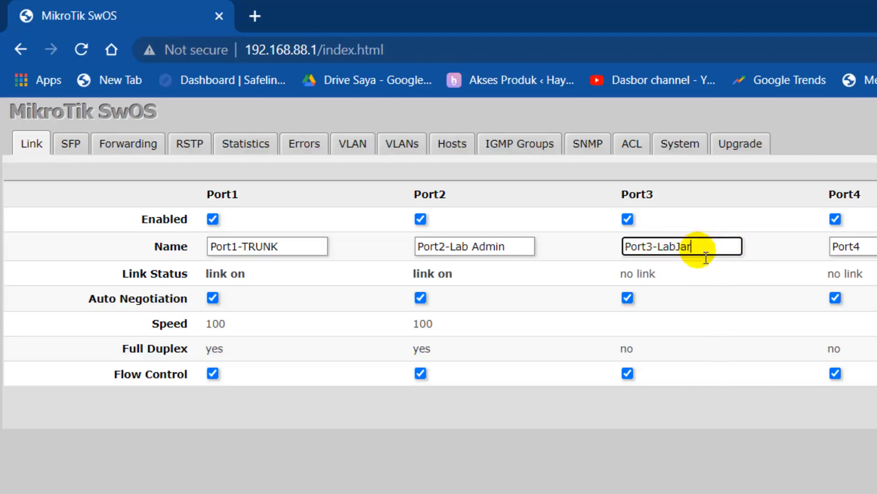
click(686, 254)
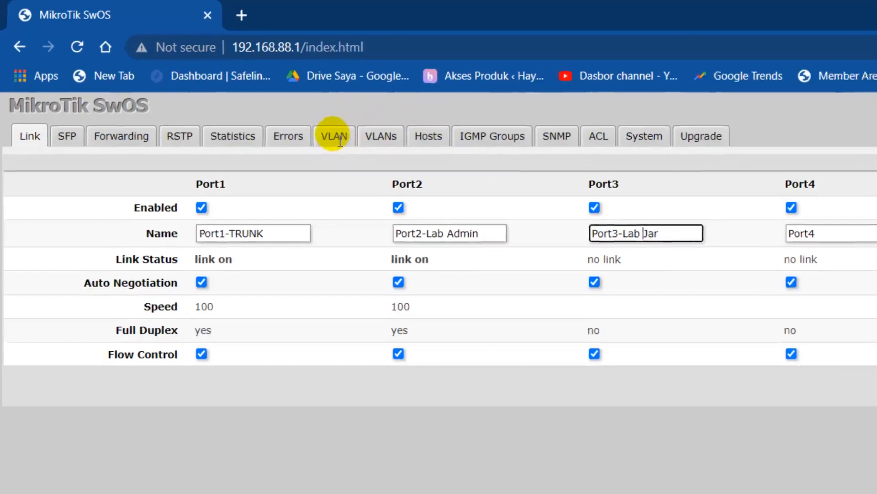
Step: On the VLAN page, set VLAN Mode to enabled for Port1, Port2 and Port3
click(364, 148)
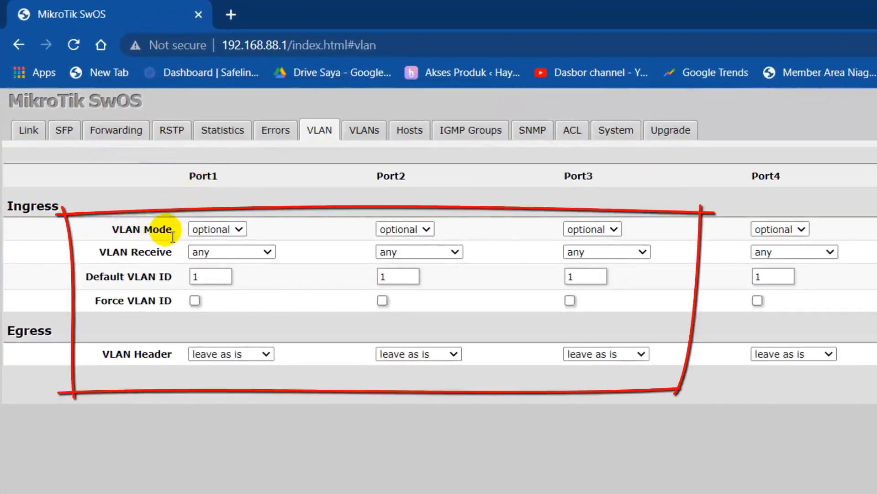
click(236, 229)
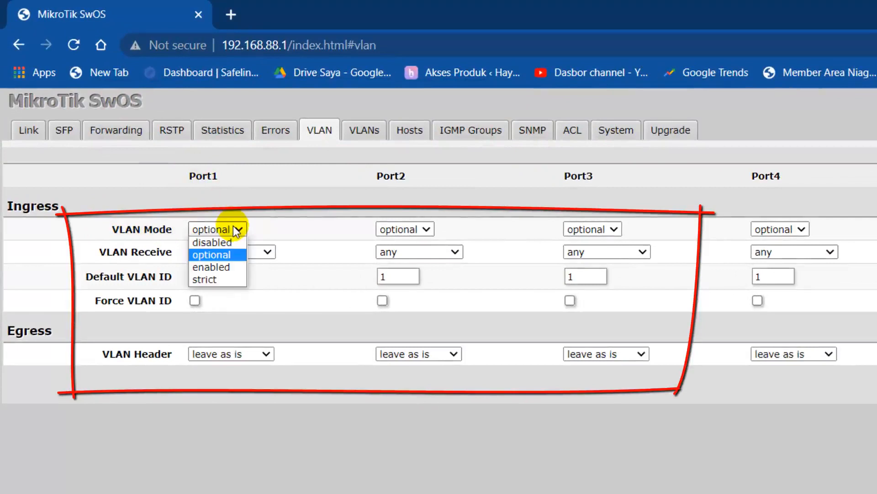
click(232, 268)
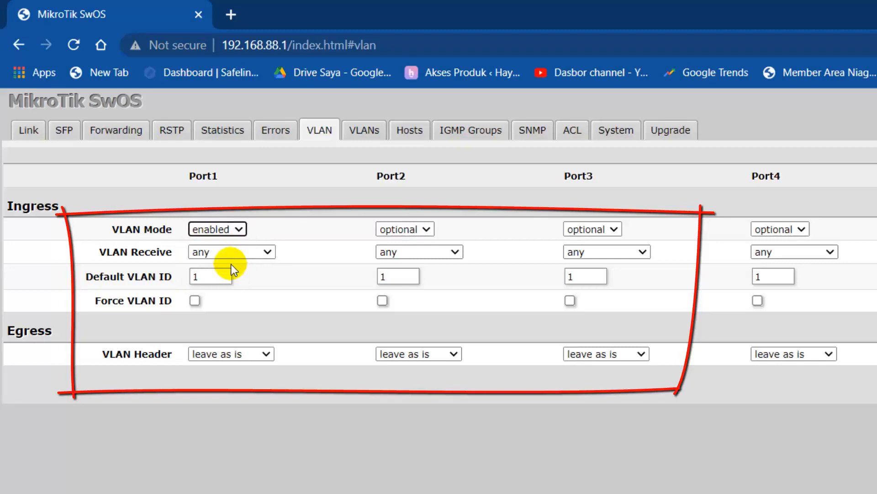
click(422, 230)
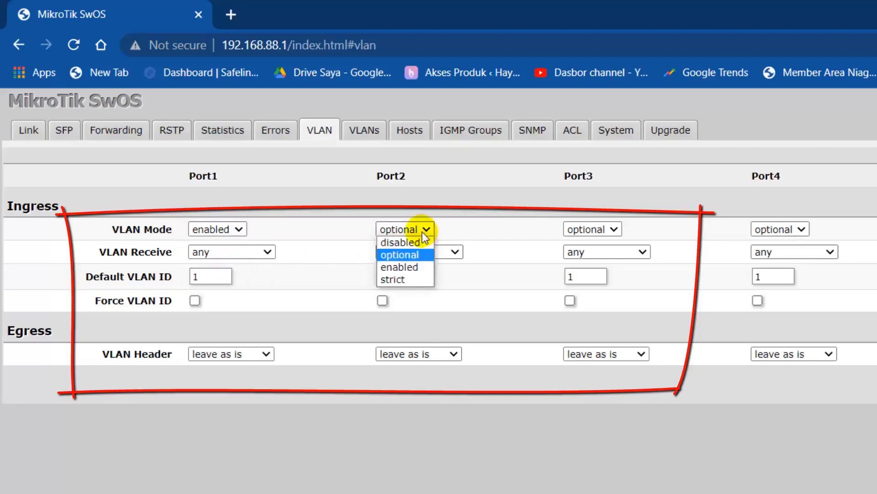
click(409, 265)
click(610, 229)
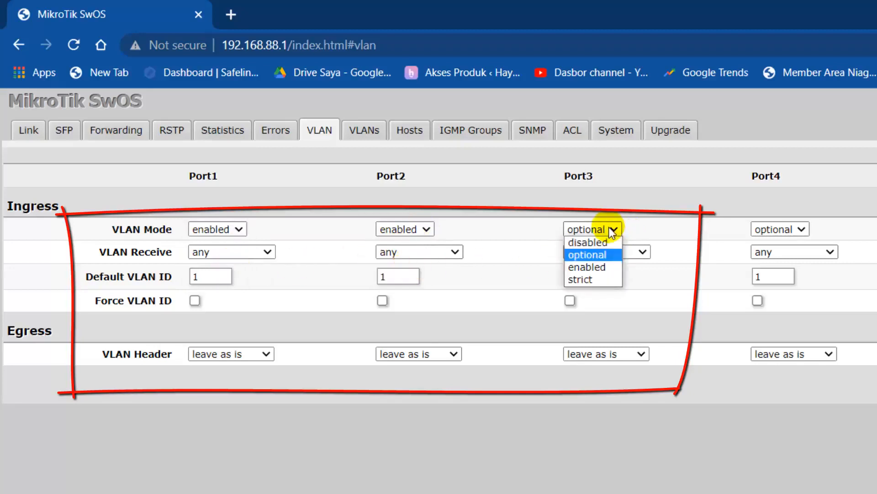
click(603, 265)
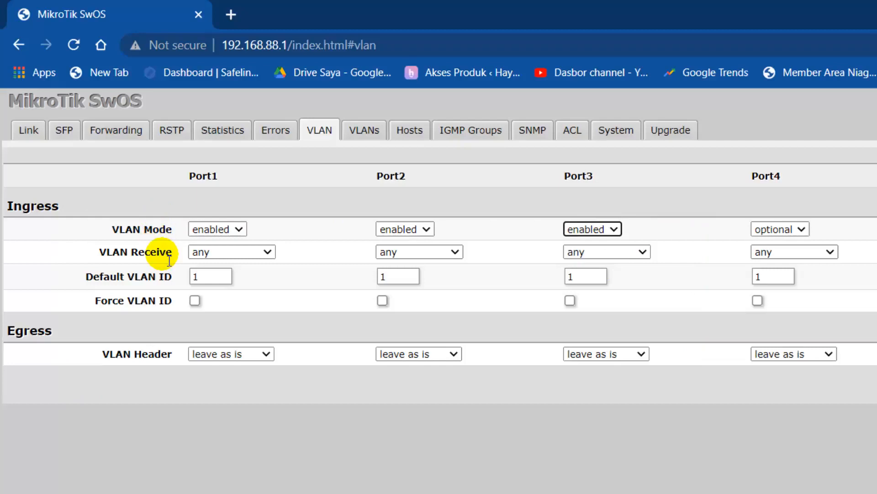
Step: Set VLAN Receive to only tagged on Port1 and only untagged on Port2 and Port3
click(262, 253)
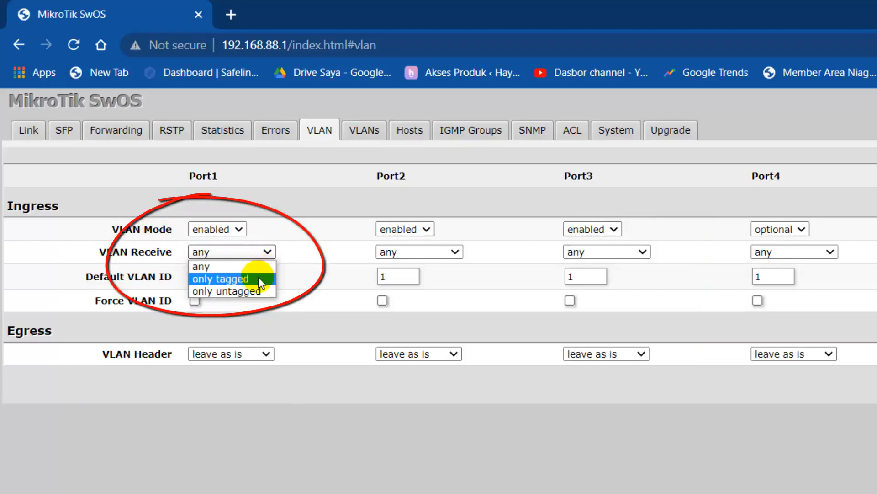
click(258, 277)
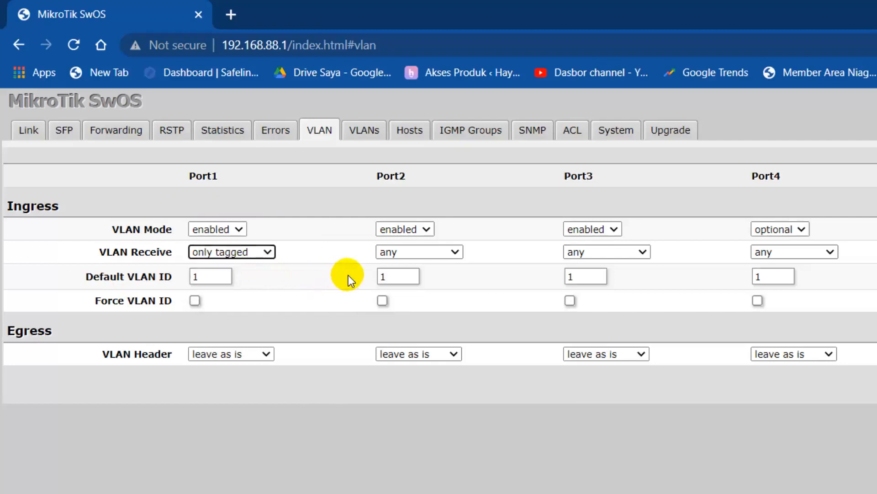
click(440, 253)
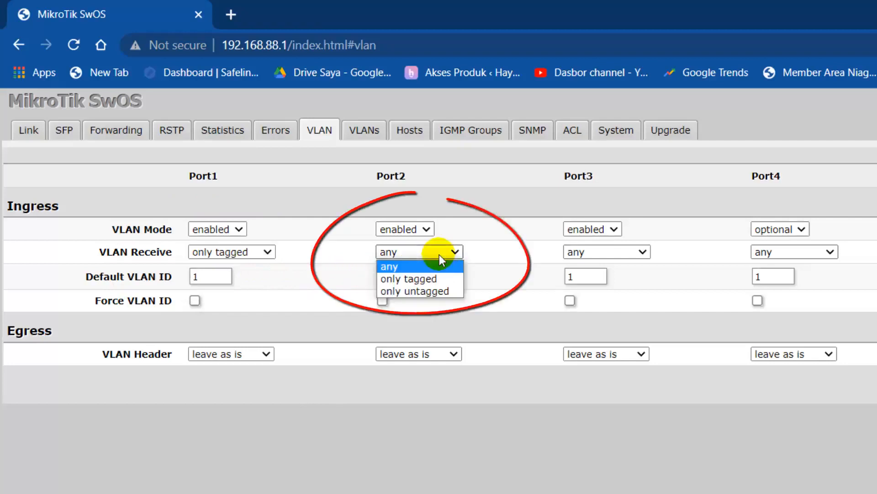
click(445, 291)
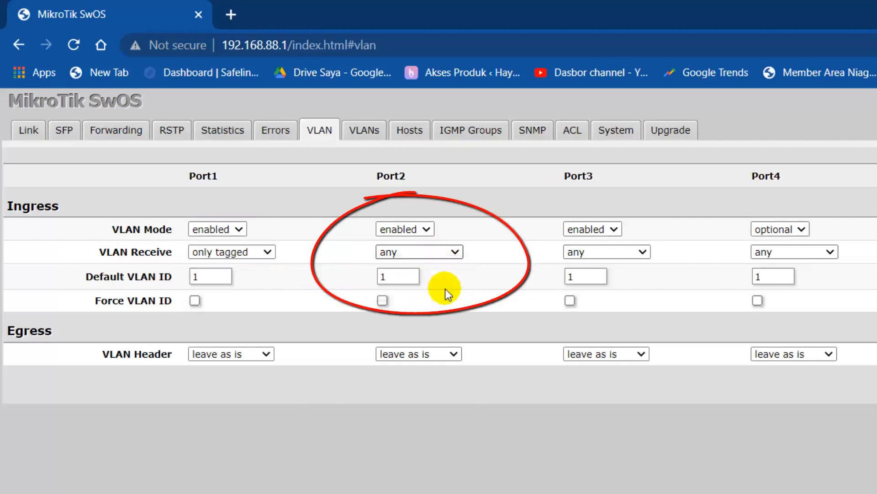
click(650, 255)
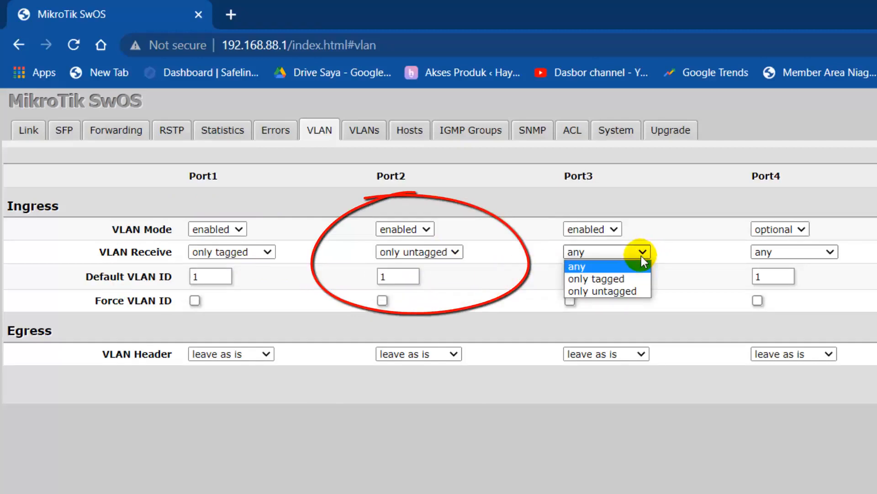
click(636, 288)
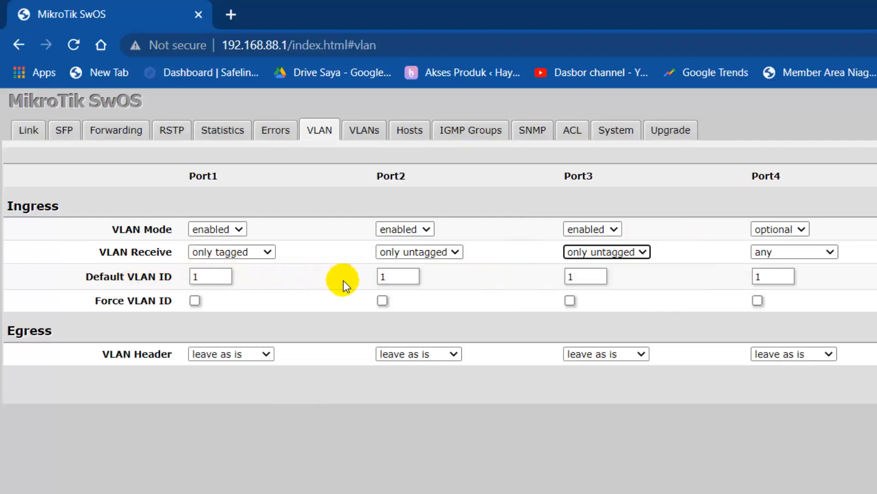
Step: Set the default VLAN ID to 10 on Port2 and 20 on Port3
click(400, 281)
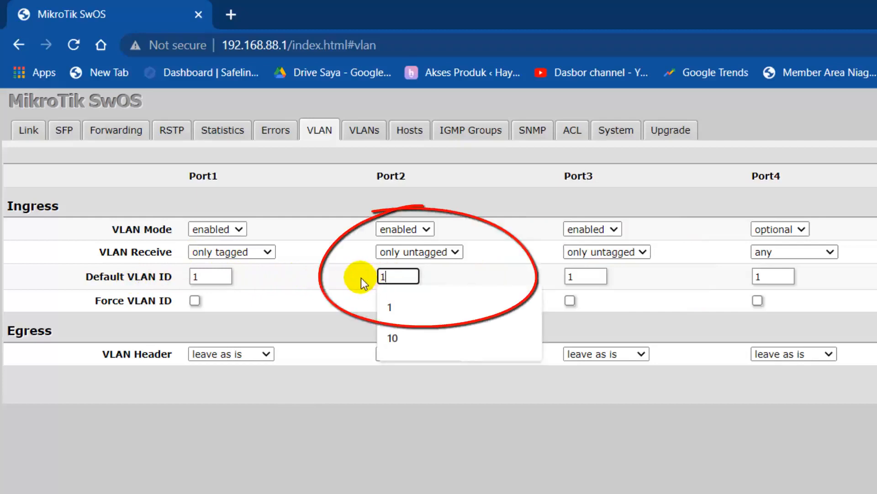
text(0)
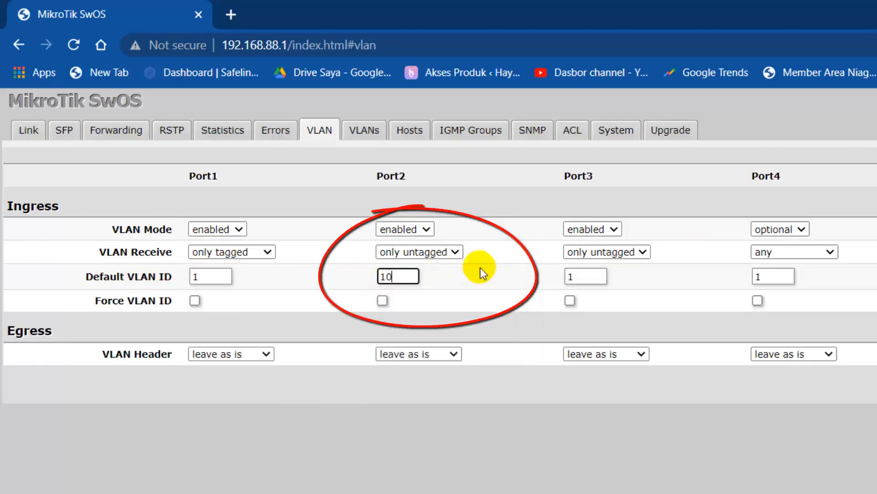
double_click(583, 277)
text(20)
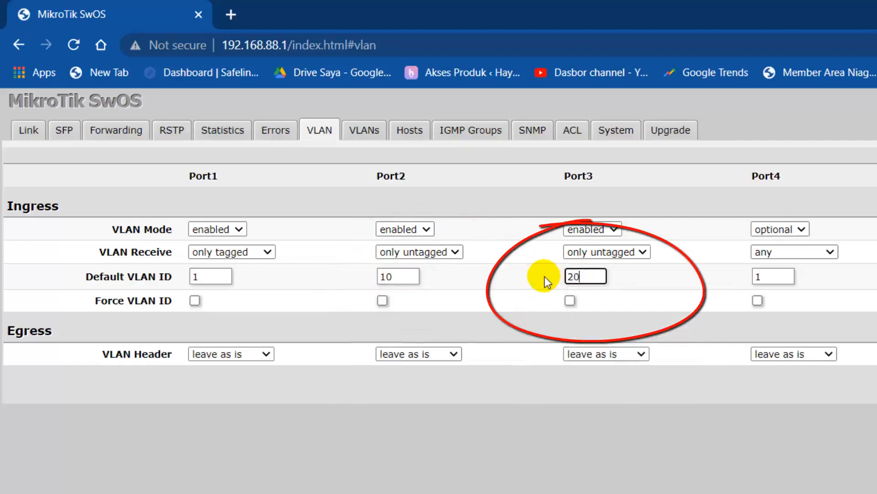
click(514, 276)
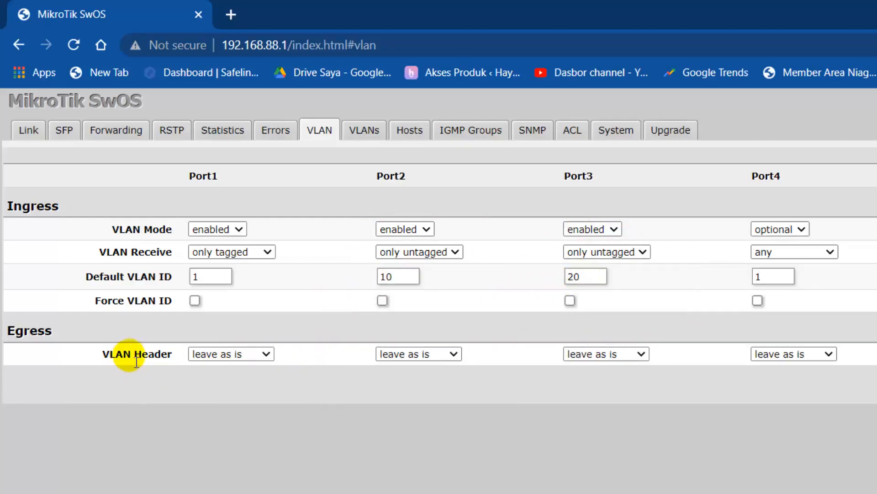
Step: Set VLAN Header to add if missing on Port1, always strip on Port2 and Port3, and apply all
click(254, 353)
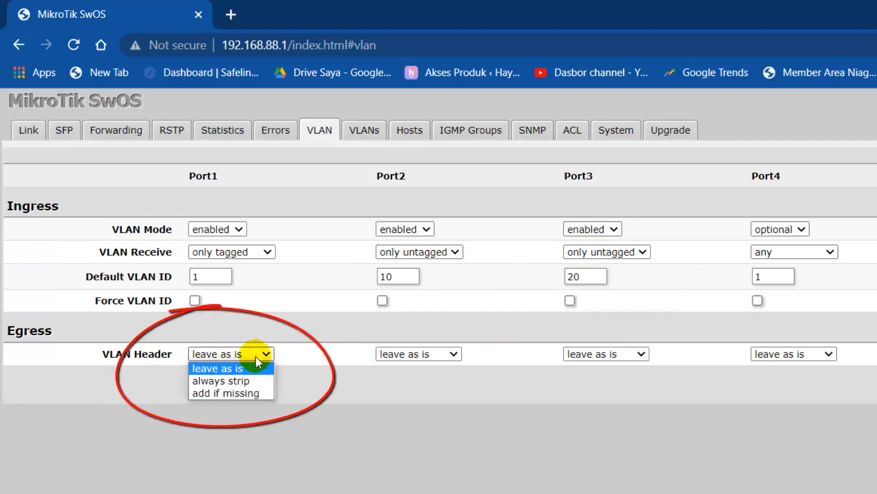
click(253, 392)
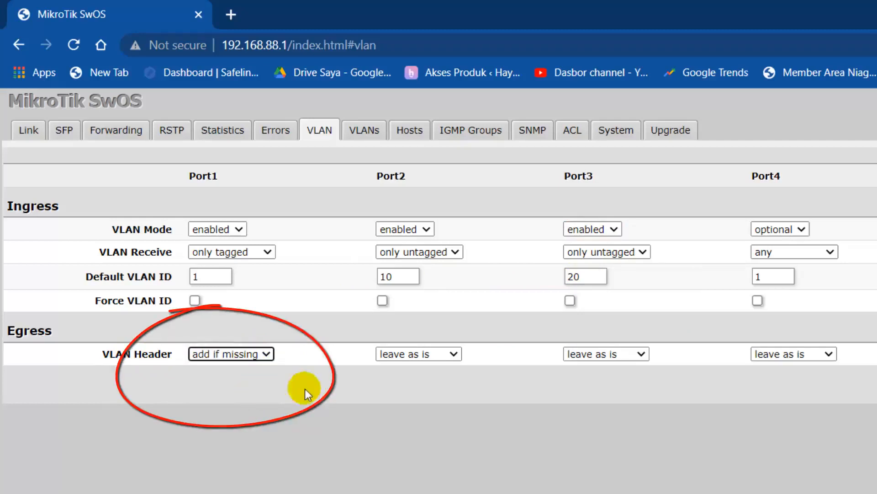
click(435, 353)
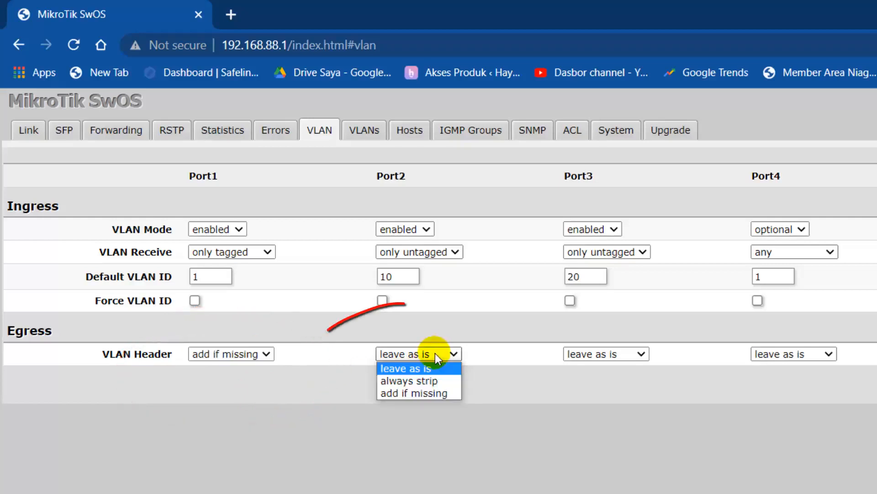
click(430, 382)
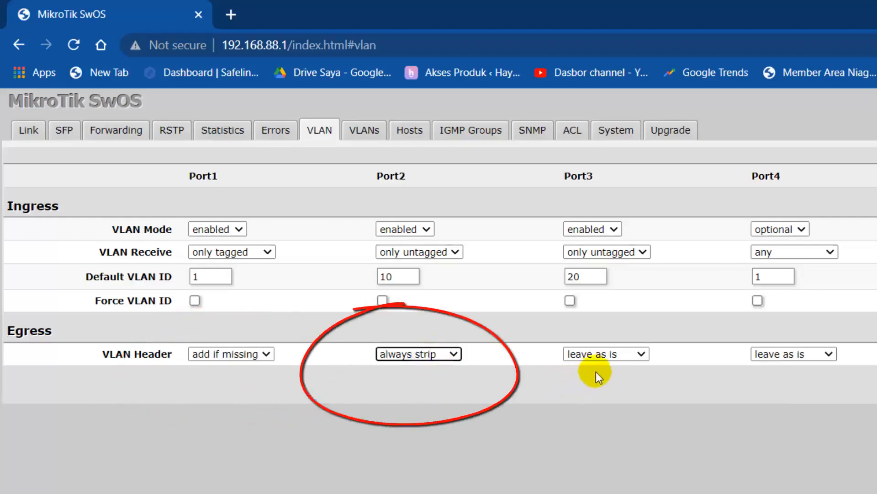
click(632, 356)
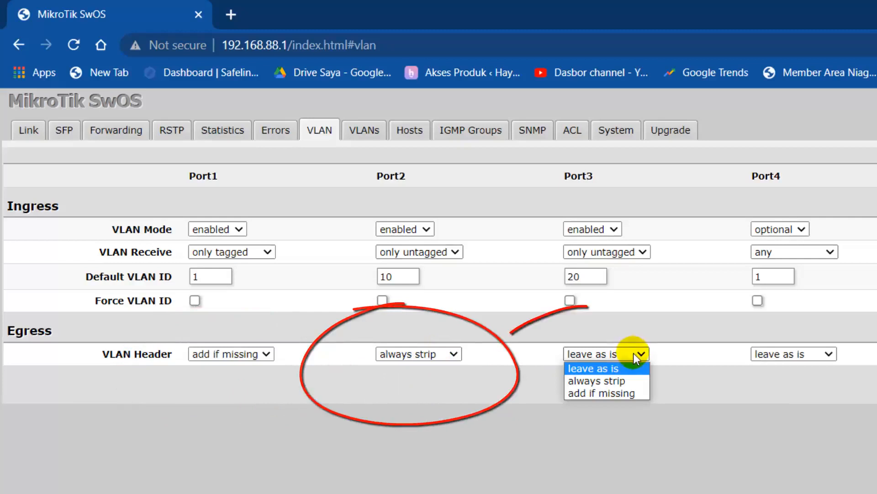
click(631, 380)
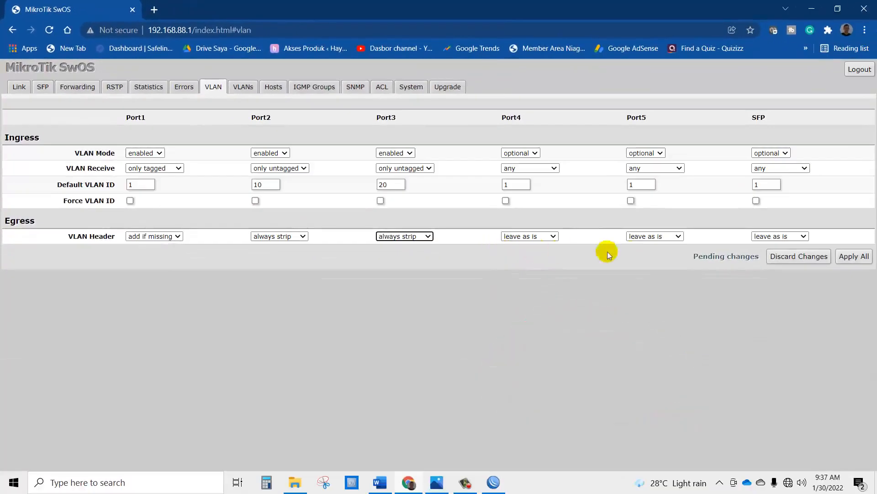
click(853, 257)
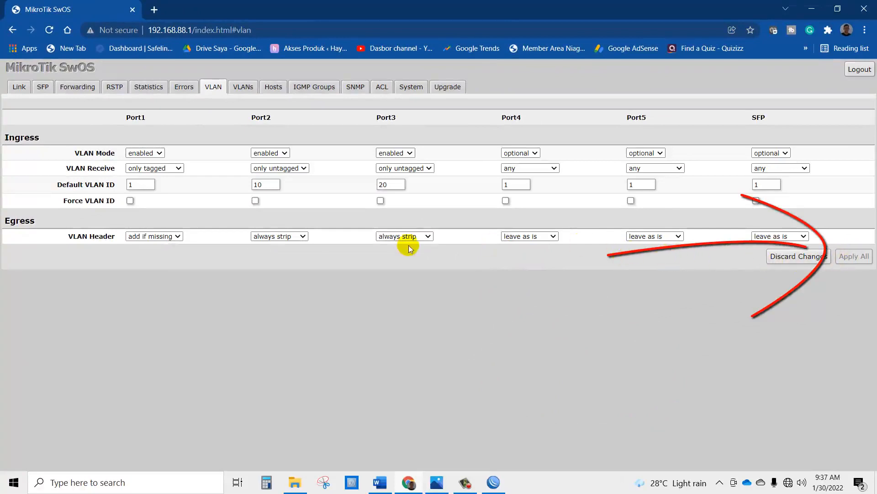
Step: Apply the new port names on the Link page and return to the VLAN page
click(20, 89)
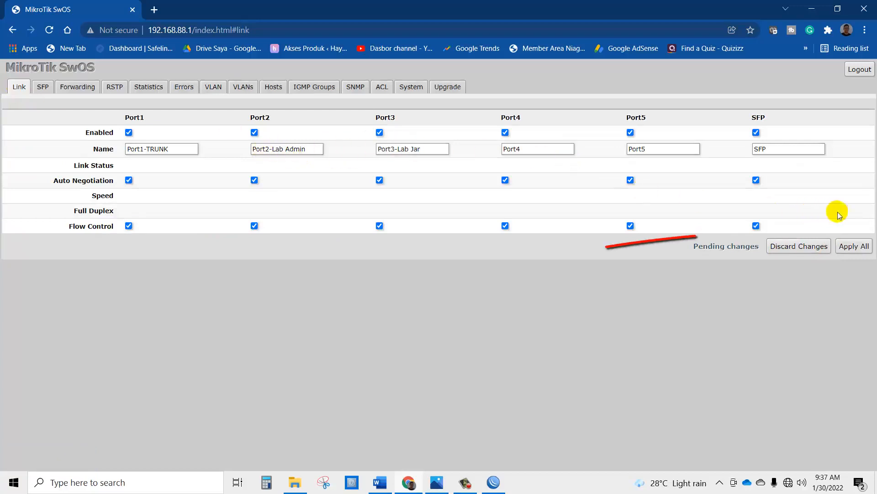
click(857, 247)
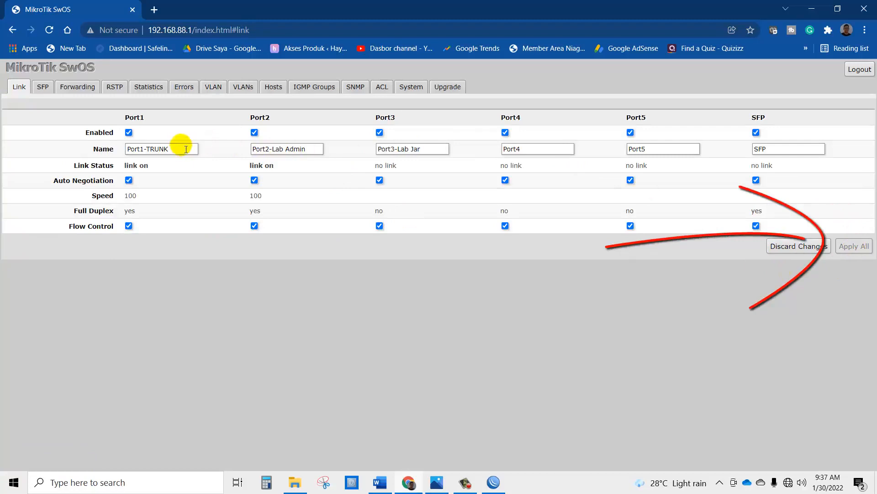
click(214, 89)
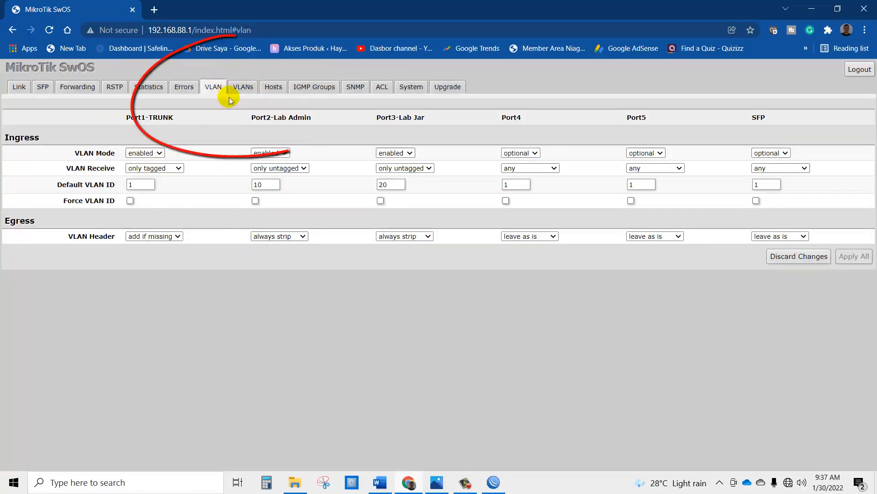
Step: Switch to the VLANs page, showing the empty VLAN table
click(244, 88)
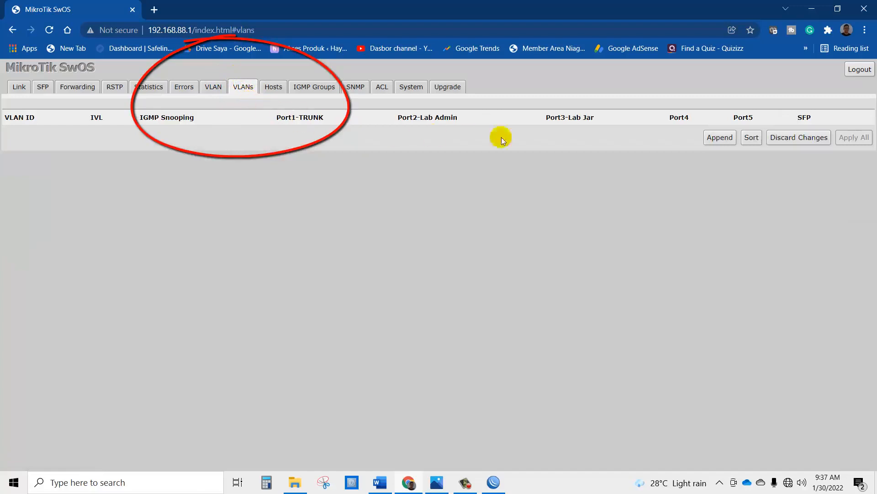
Step: Append a VLAN 10 row with Port1-TRUNK add if missing and Port2-Lab Admin always strip
click(722, 142)
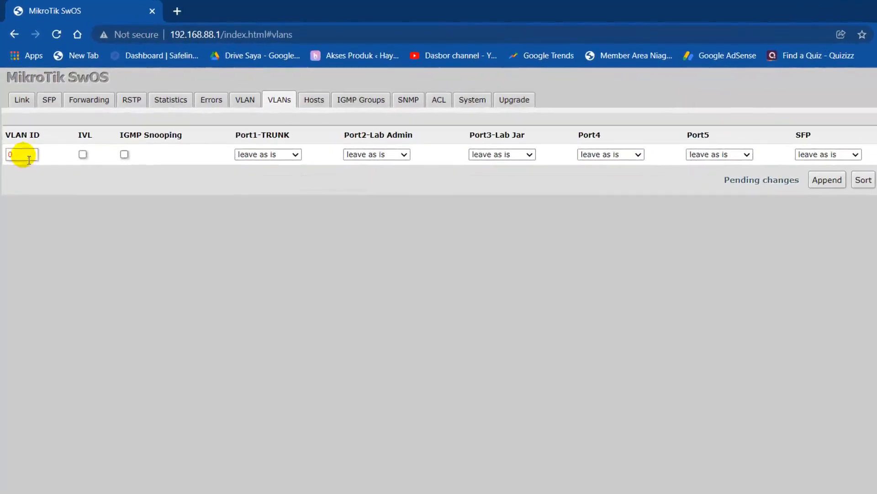
drag(29, 159, 5, 153)
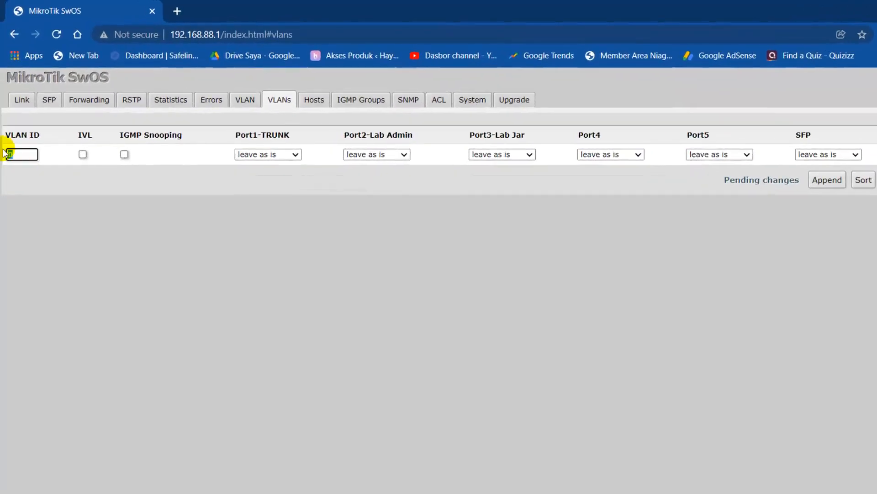
text(10)
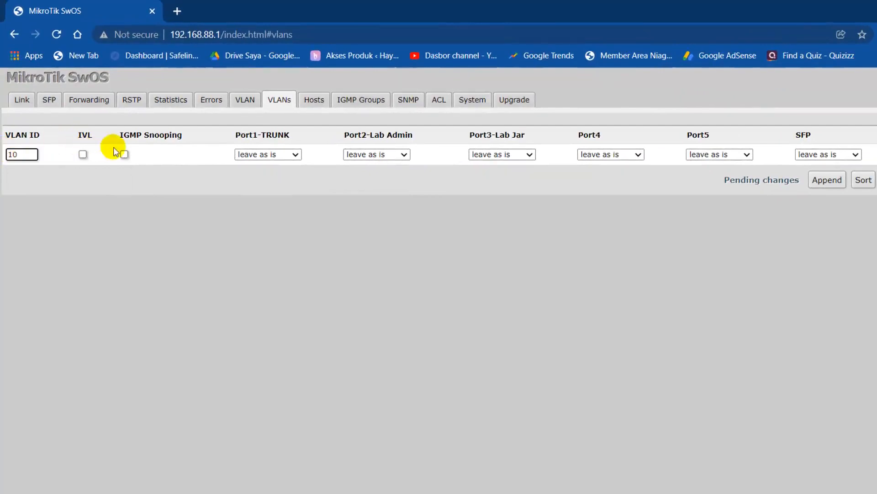
click(264, 155)
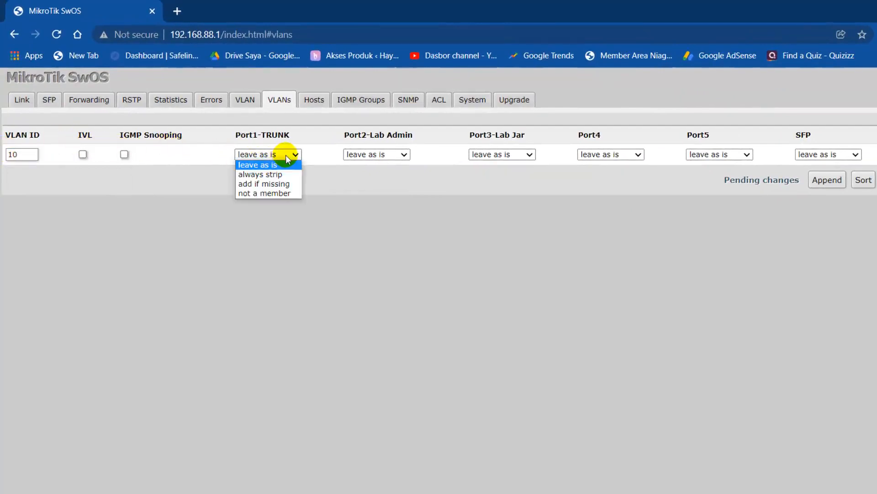
click(286, 185)
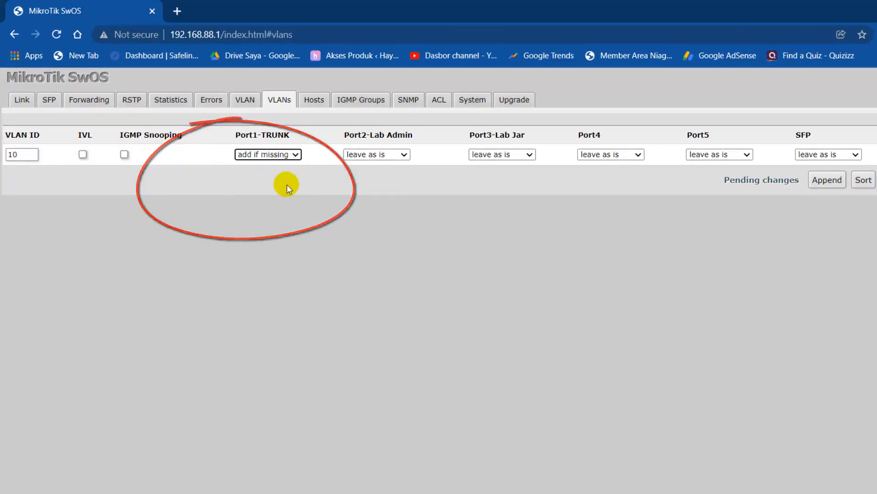
click(398, 154)
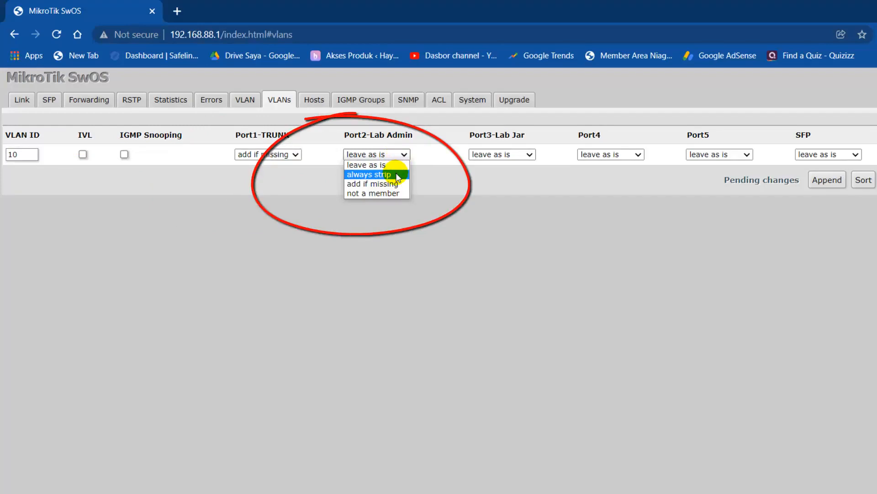
click(396, 176)
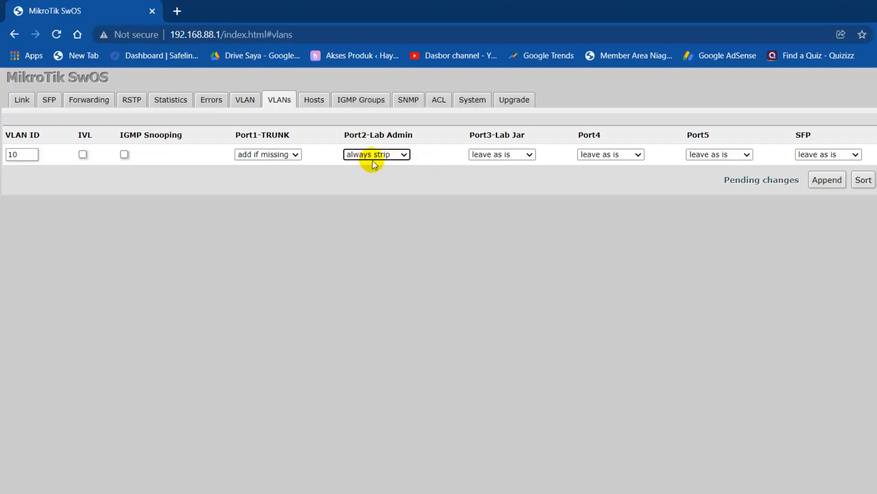
Step: Make Port3-Lab Jar, Port4, Port5 and SFP not members of VLAN 10
click(504, 156)
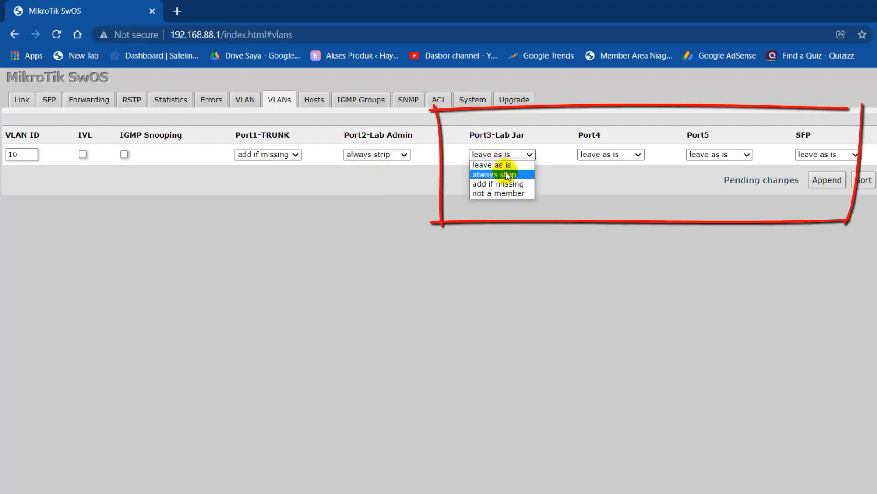
click(507, 194)
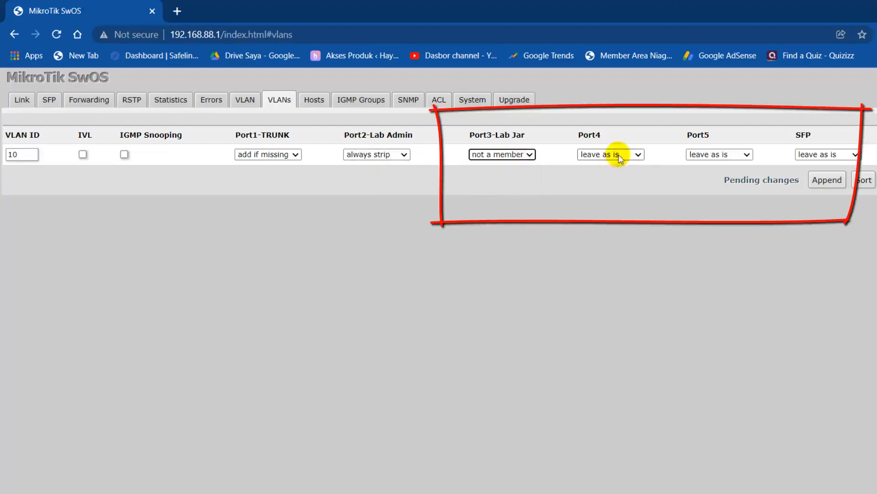
click(612, 154)
click(613, 193)
click(722, 154)
click(725, 192)
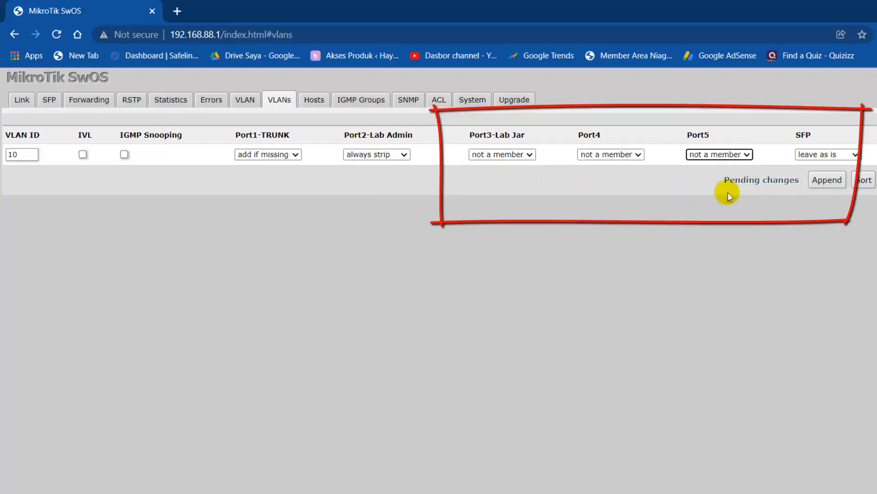
click(828, 155)
click(830, 193)
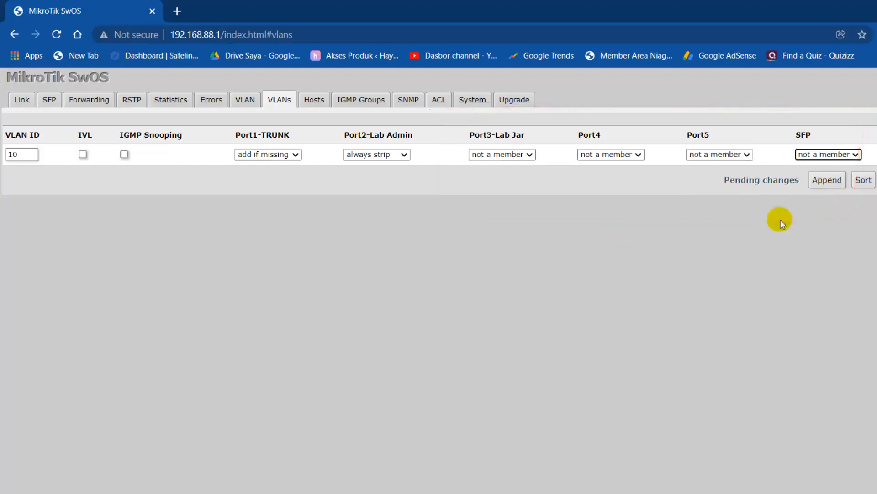
Step: Append a VLAN 20 row with Port1-TRUNK add if missing and Port3-Lab Jar always strip
click(823, 180)
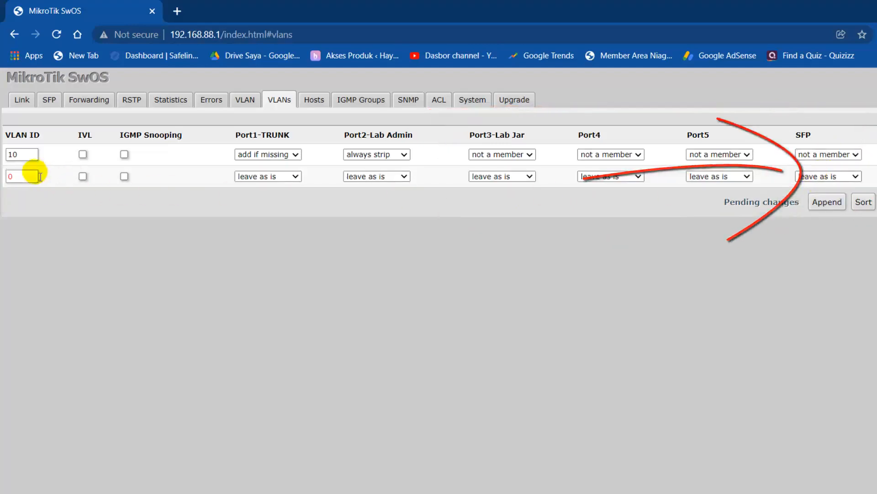
double_click(10, 176)
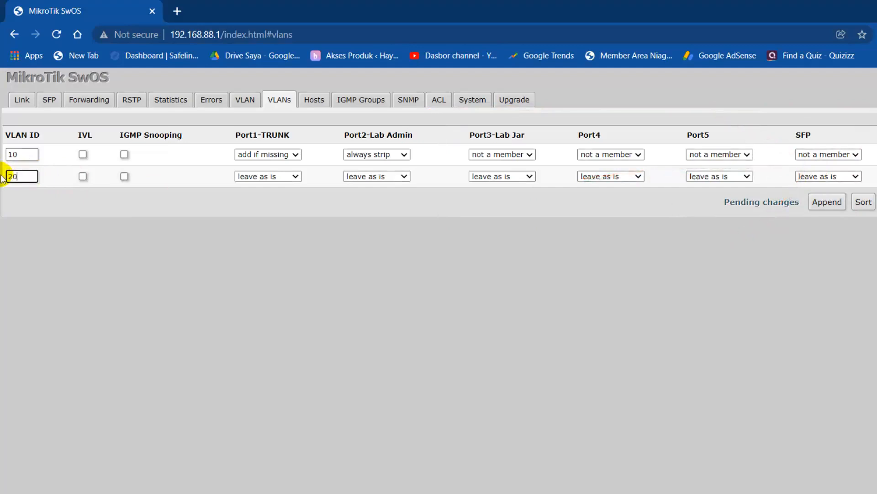
click(274, 177)
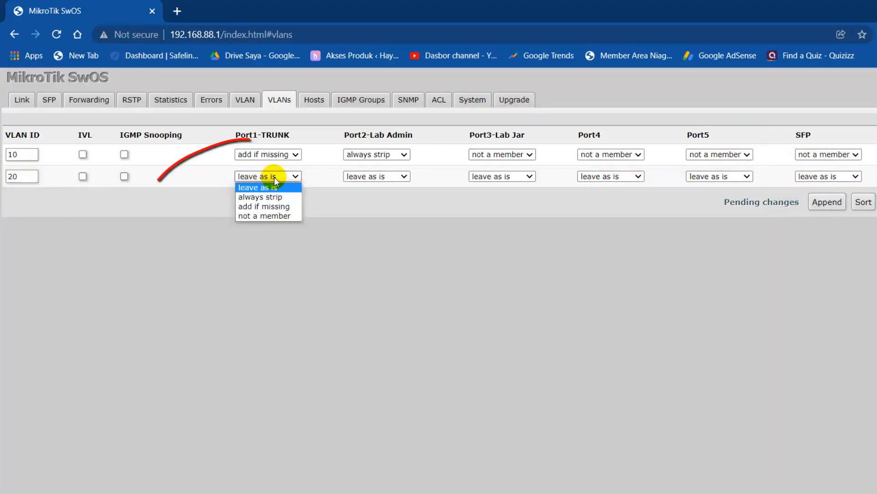
click(276, 206)
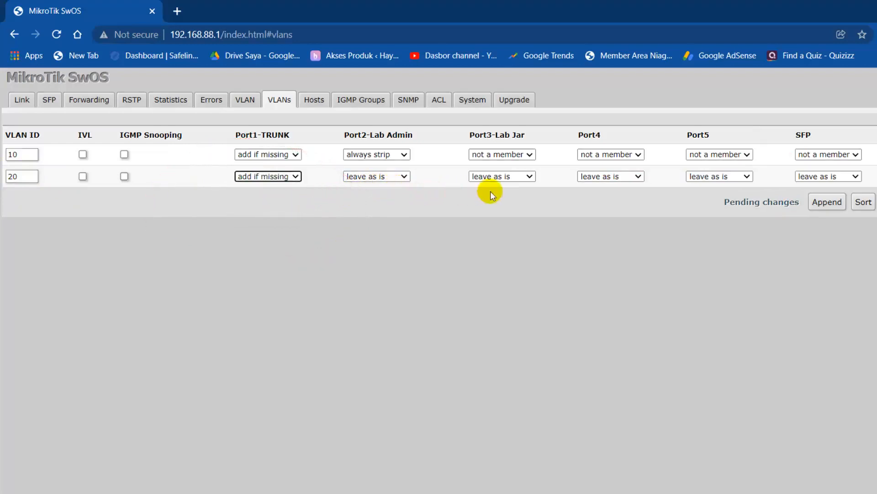
click(502, 177)
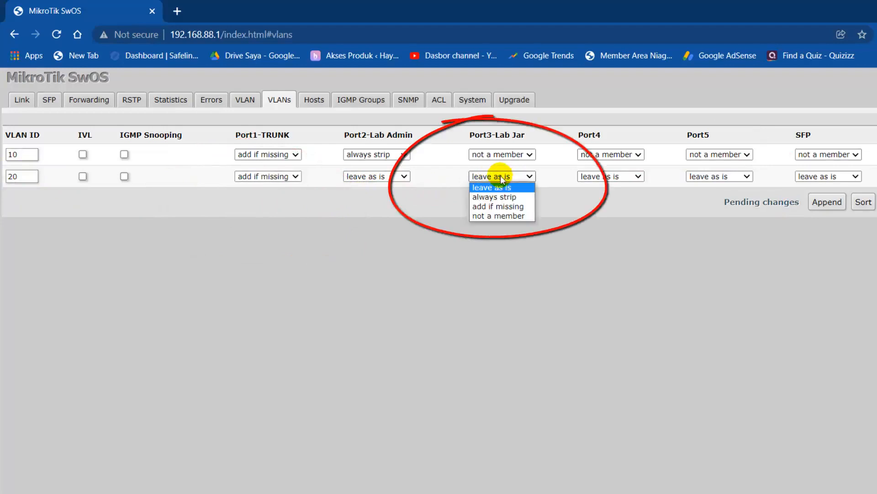
click(500, 197)
Step: Make Port2-Lab Admin, Port4, Port5 and SFP non-members of VLAN 20, then append another VLAN row
click(389, 178)
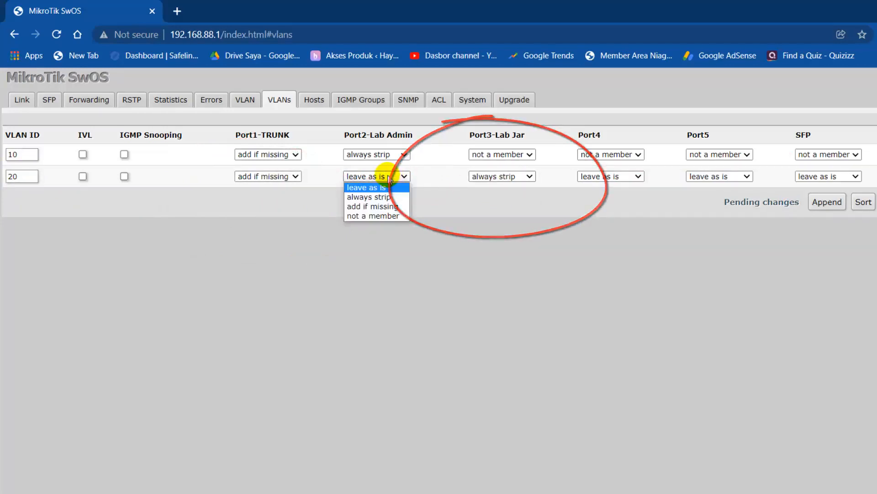
click(385, 215)
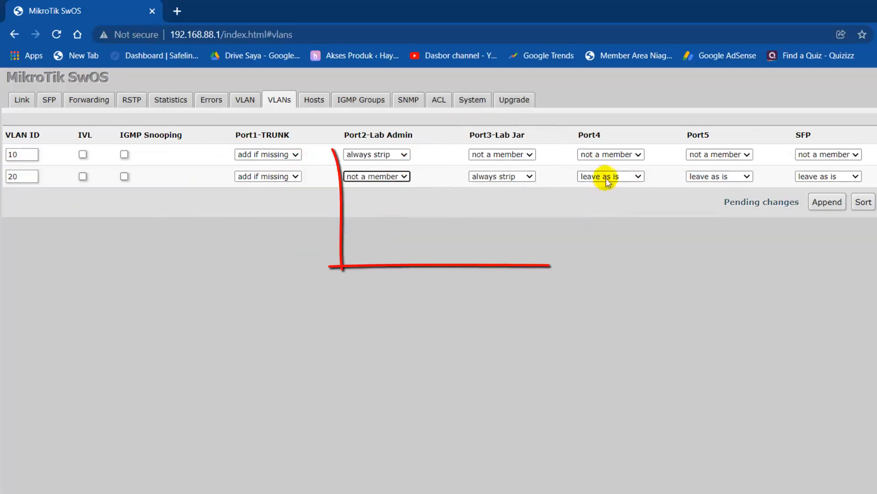
click(606, 178)
click(609, 217)
click(707, 178)
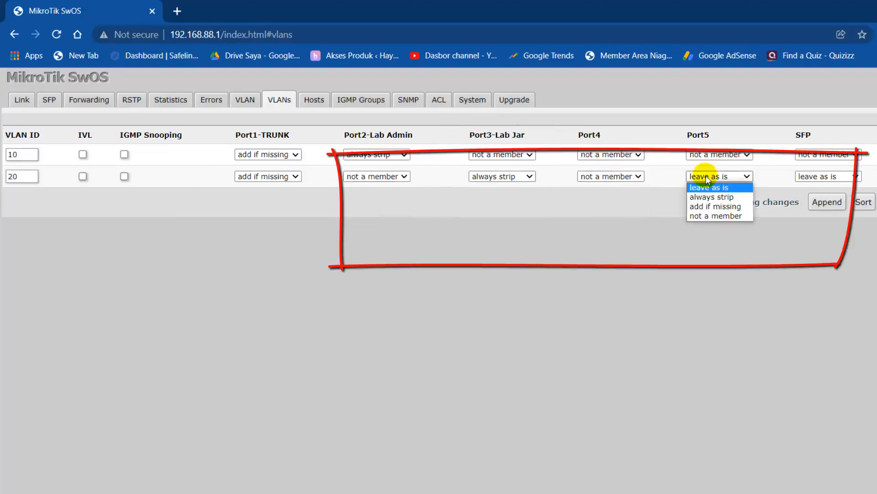
click(707, 215)
click(820, 177)
click(815, 215)
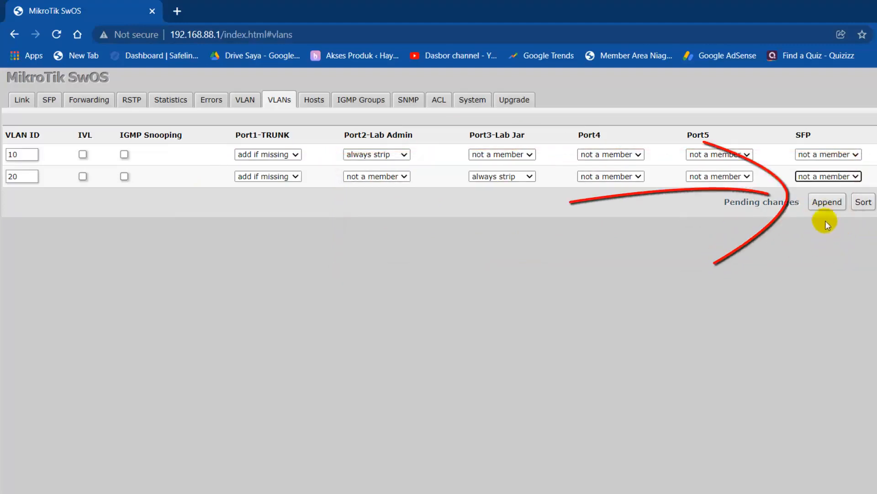
click(826, 202)
click(16, 198)
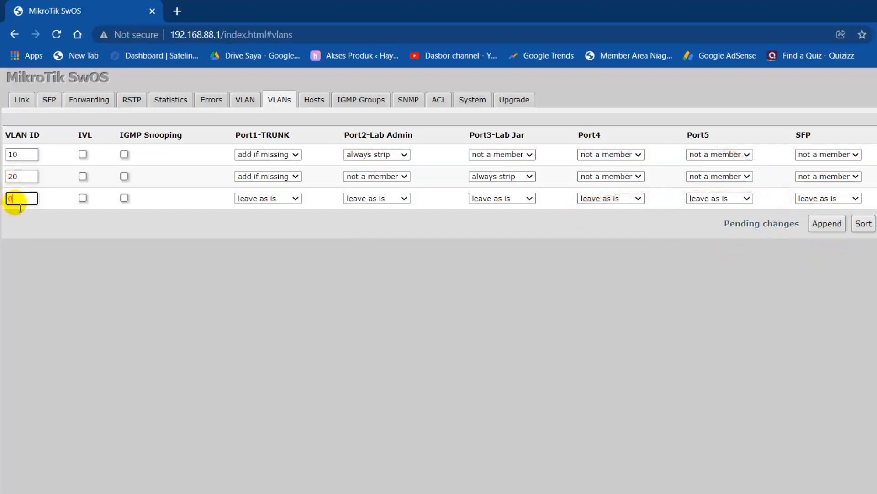
Step: Enter VLAN ID 33 and make Port1-TRUNK, Port2-Lab Admin and Port3-Lab Jar not members
drag(20, 208, 2, 202)
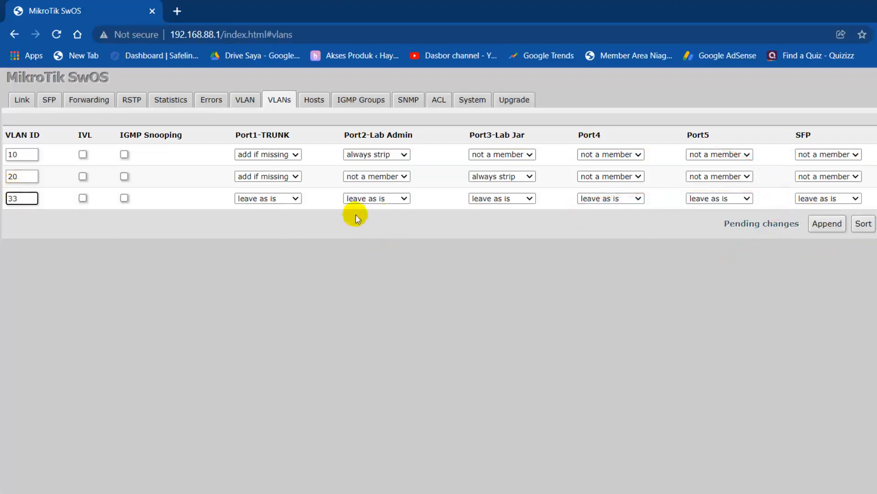
click(279, 201)
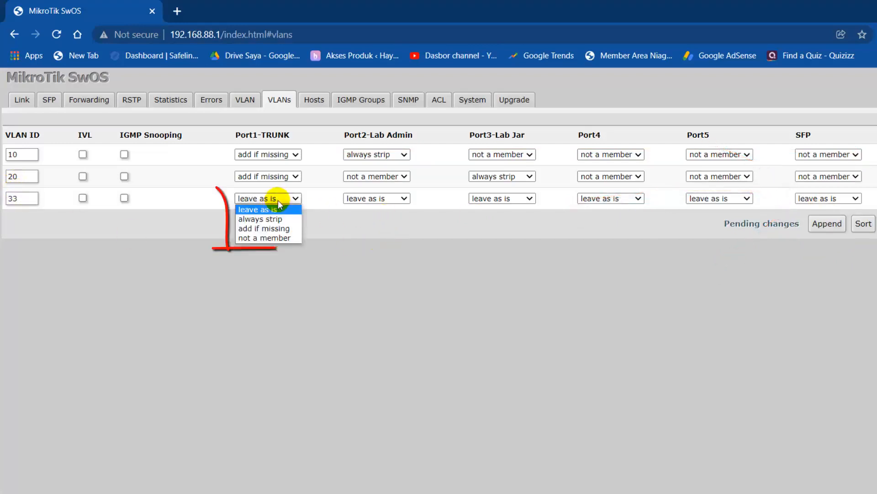
click(279, 238)
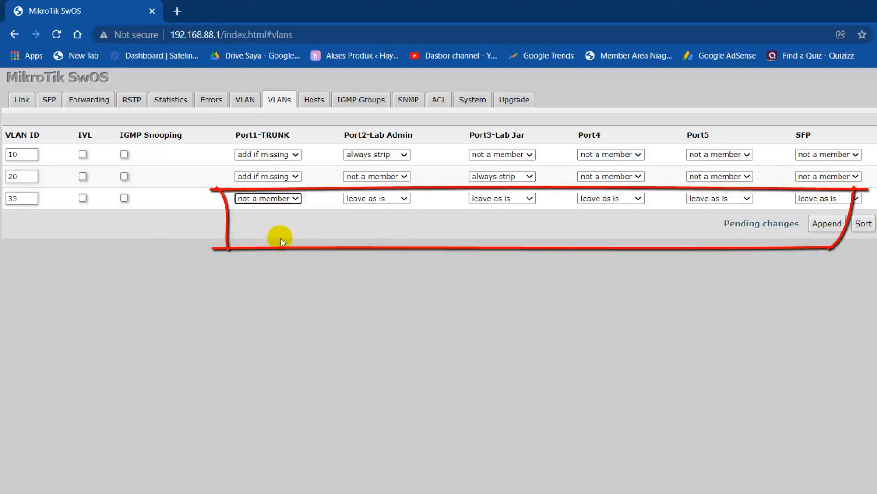
click(383, 199)
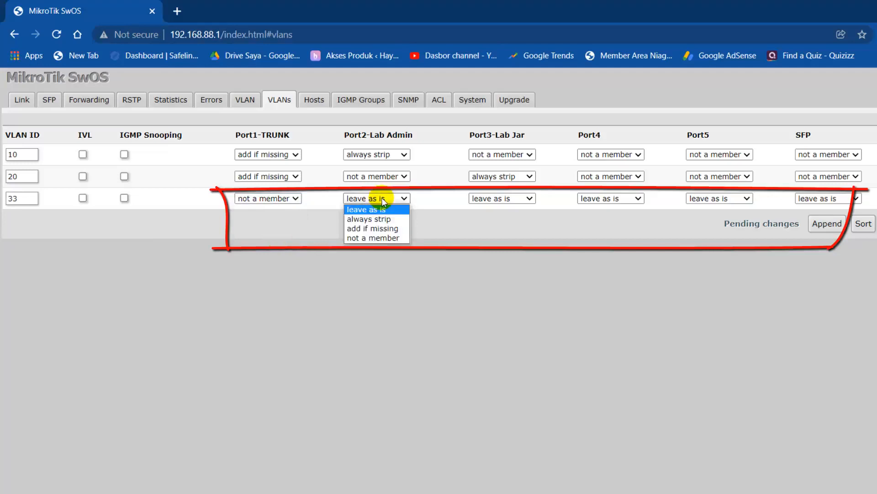
click(377, 238)
click(511, 200)
click(512, 238)
Step: Make Port4, Port5 and SFP not members of VLAN 33, then apply all VLAN changes
click(601, 199)
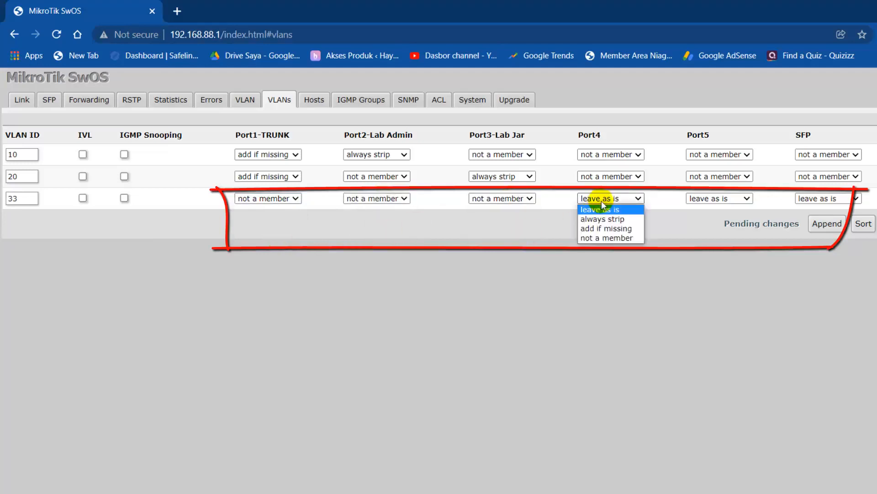
click(624, 237)
click(718, 198)
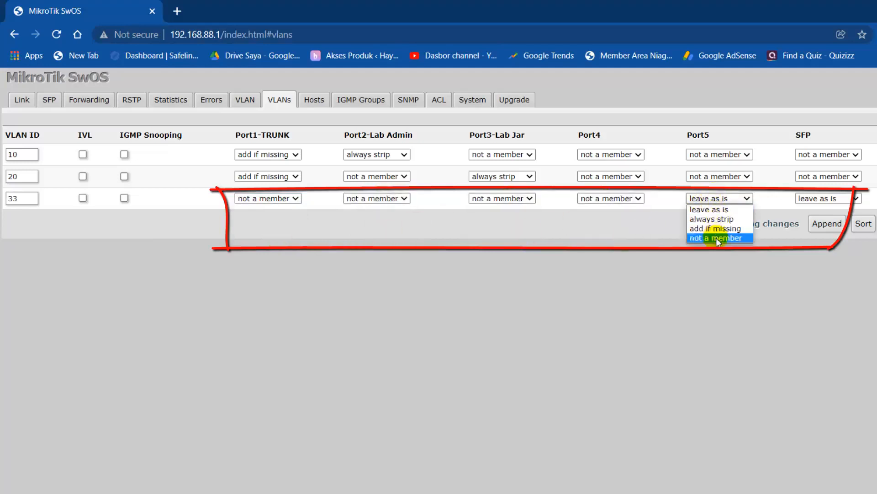
click(717, 238)
click(820, 198)
click(820, 238)
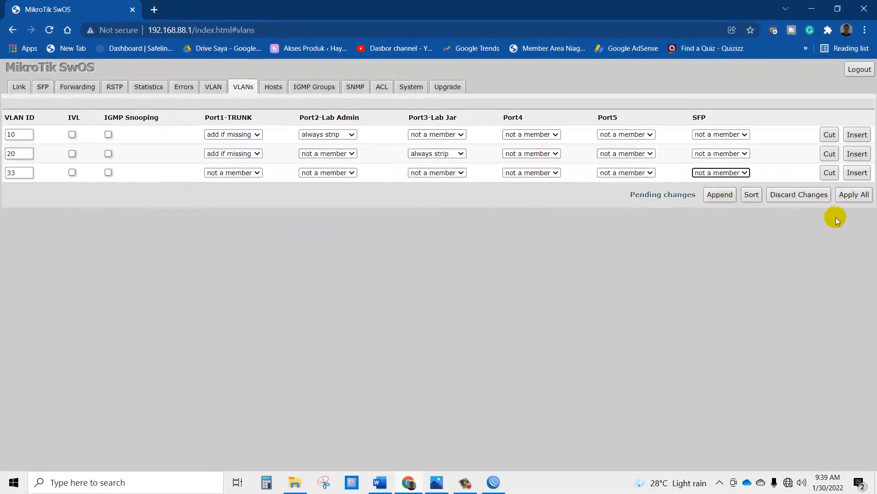
click(858, 195)
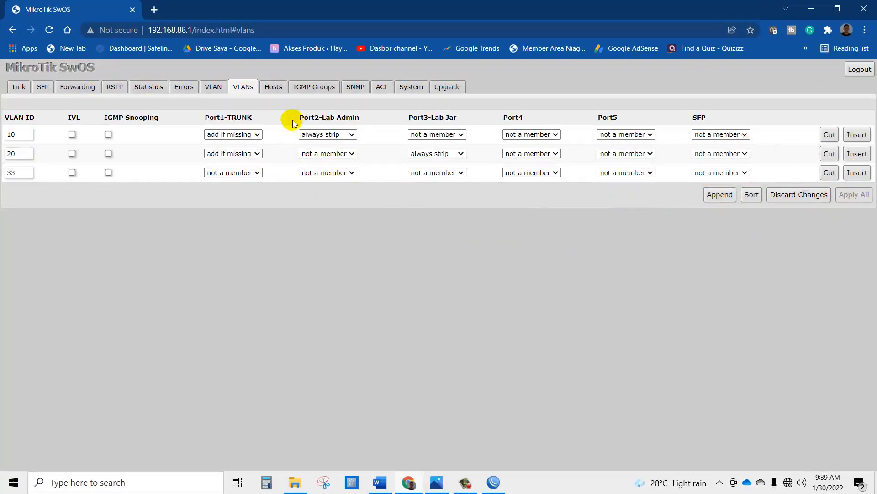
Step: In System settings, change the switch's static IP address to 192.168.33.2
click(411, 87)
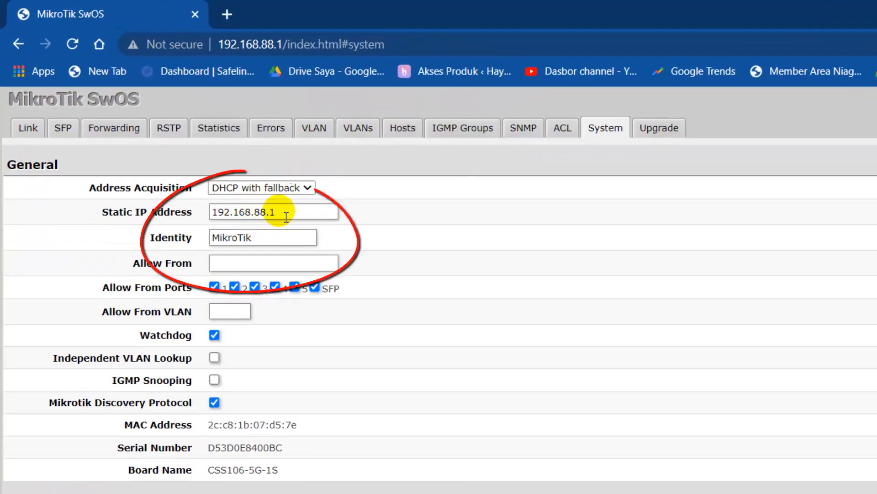
drag(267, 212, 254, 212)
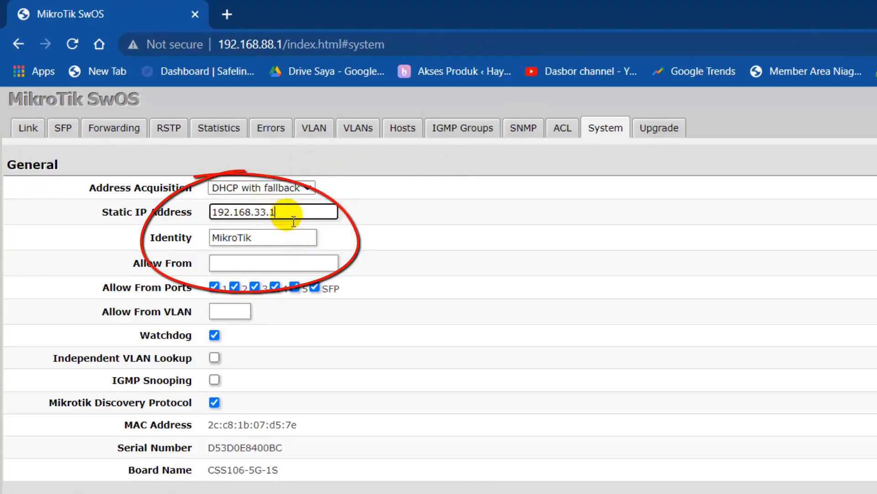
key(BackSpace)
text(2)
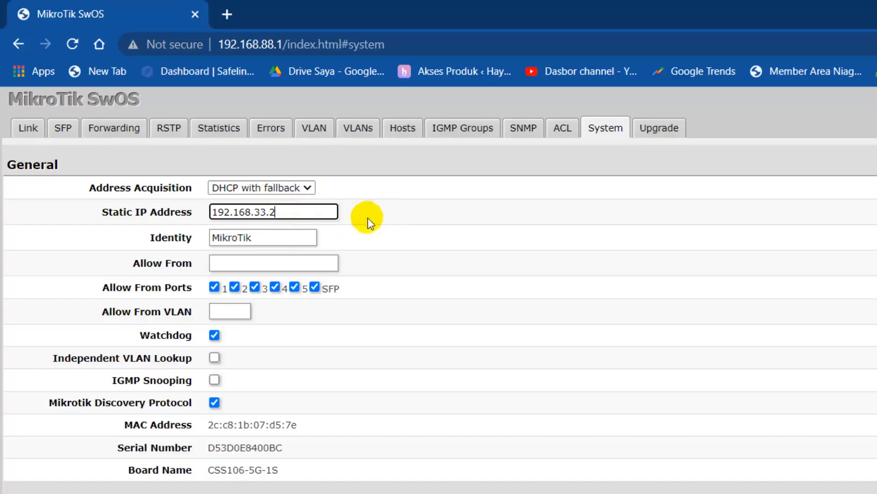
Step: Set the switch identity to MikroTik-SW, apply the settings, and view the network diagram in Photos
click(272, 243)
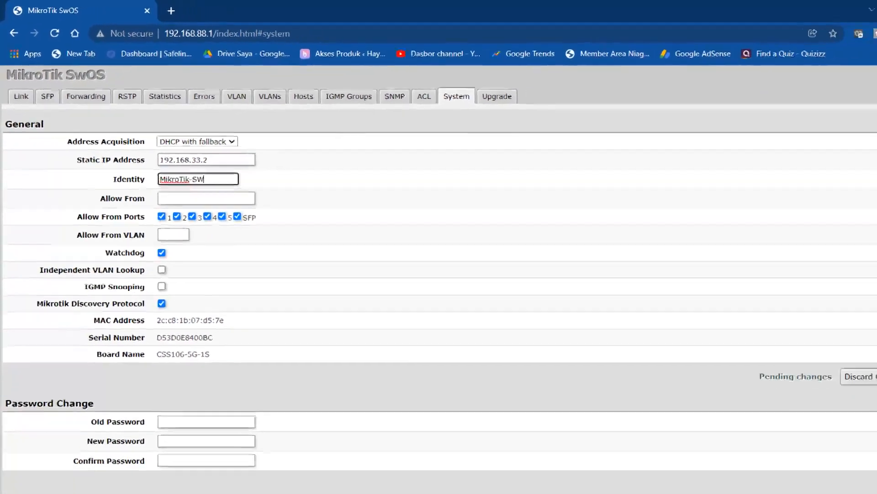
click(844, 339)
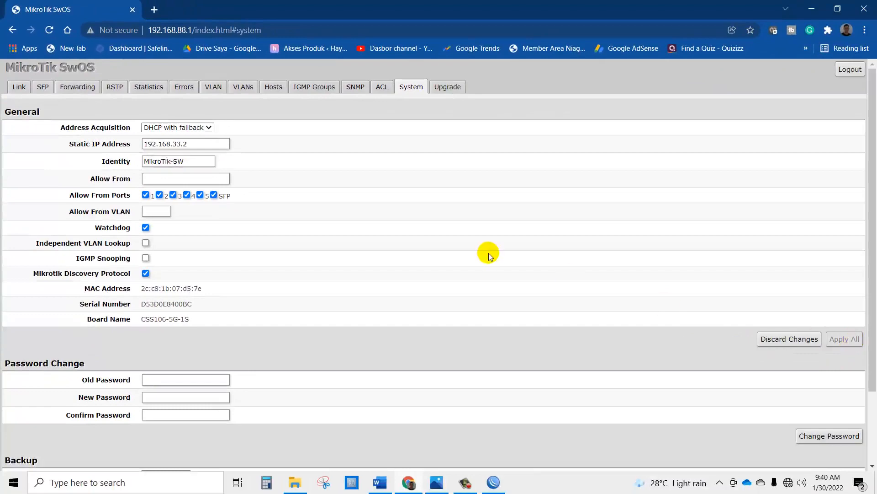
scroll(489, 253, down, 2)
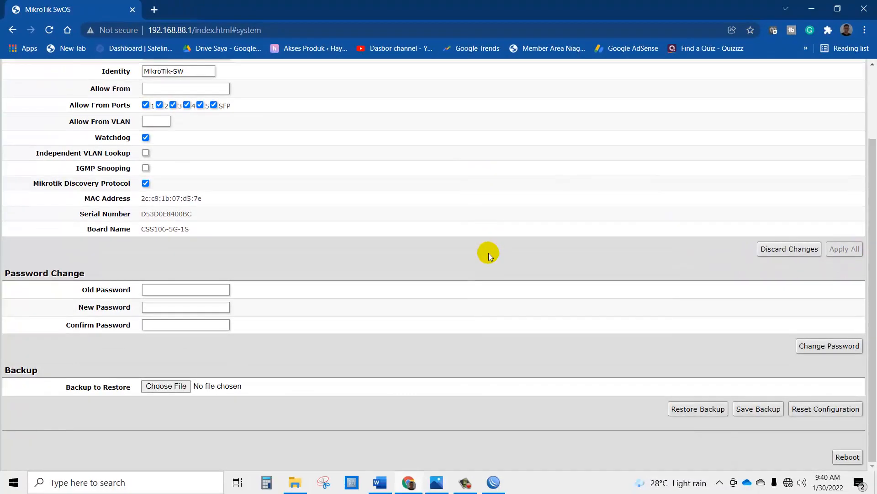
scroll(489, 253, up, 1)
scroll(489, 253, up, 1)
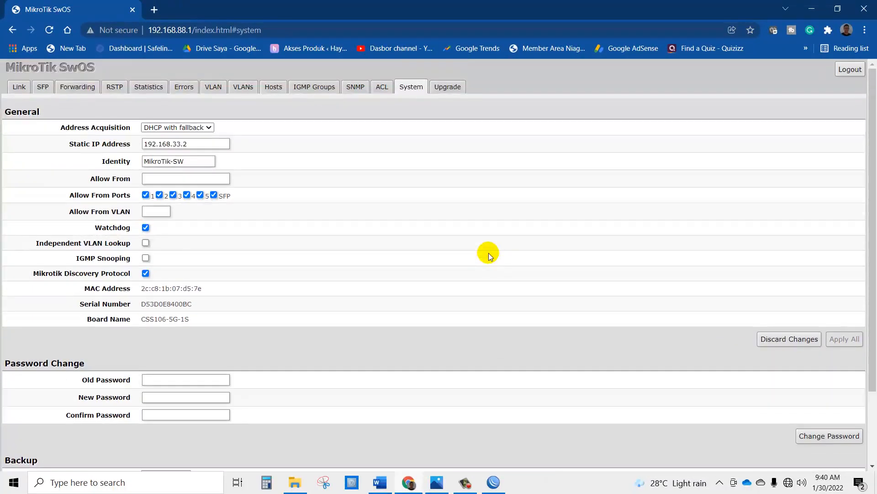
click(436, 482)
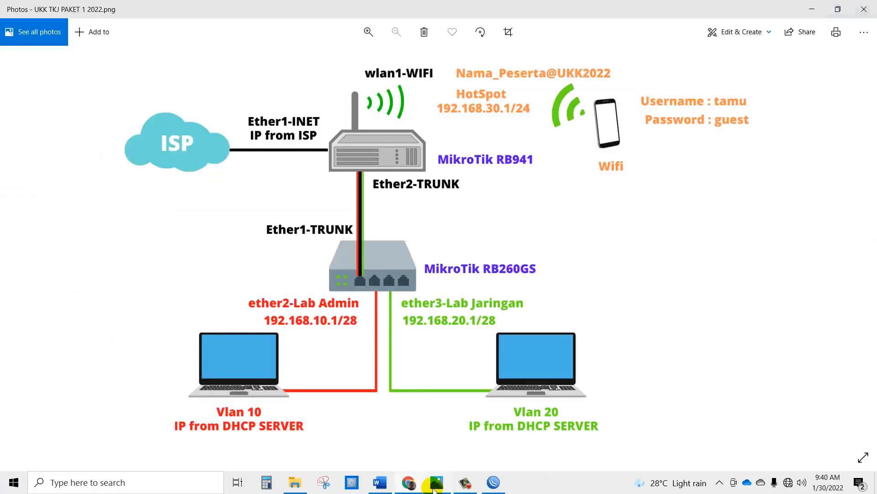
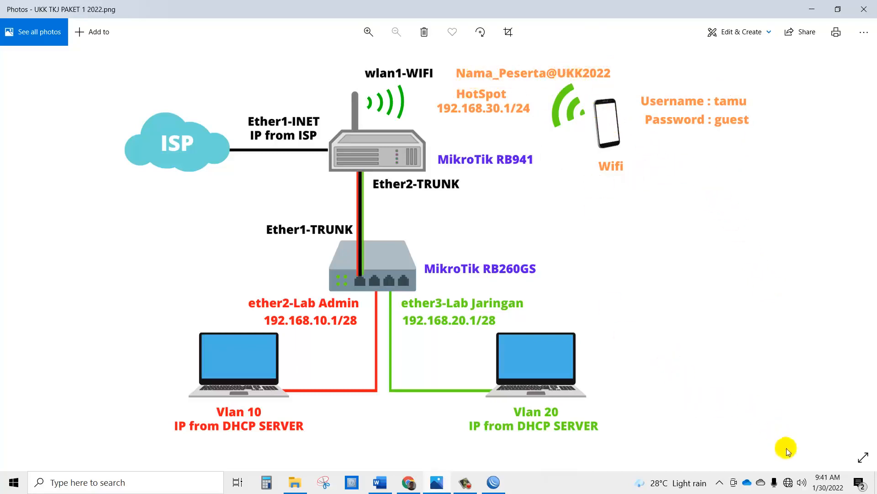
Step: Open the Ethernet adapter's properties from Network & Internet settings' adapter options
right_click(789, 483)
click(795, 471)
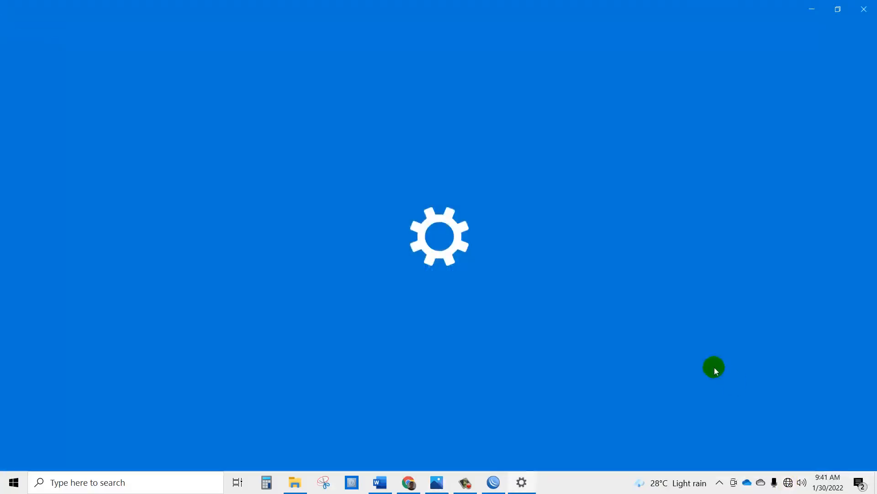
click(75, 183)
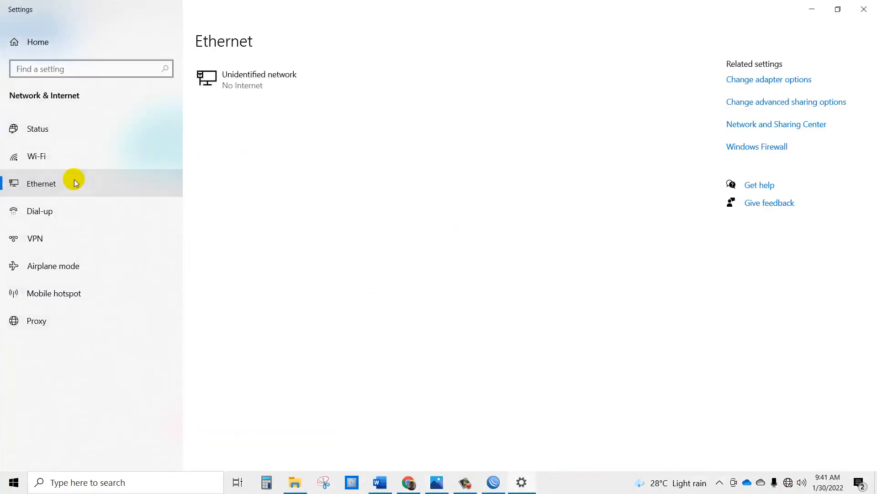
click(750, 84)
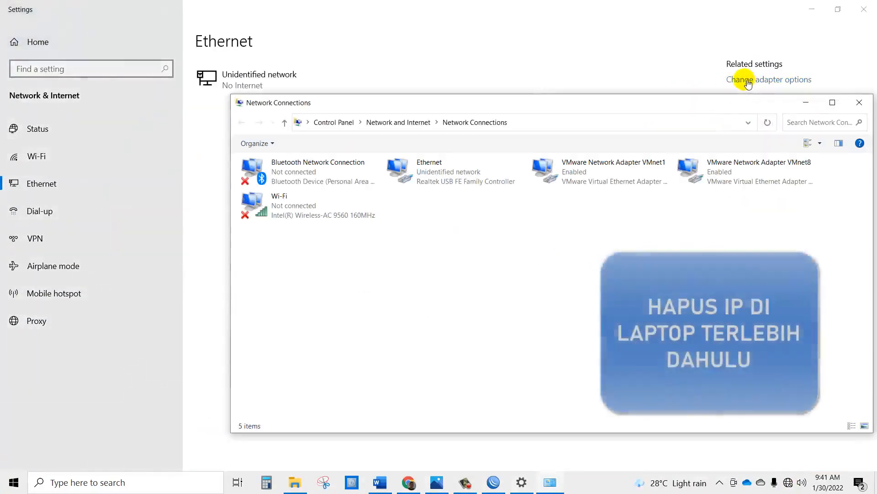
click(441, 182)
double_click(441, 182)
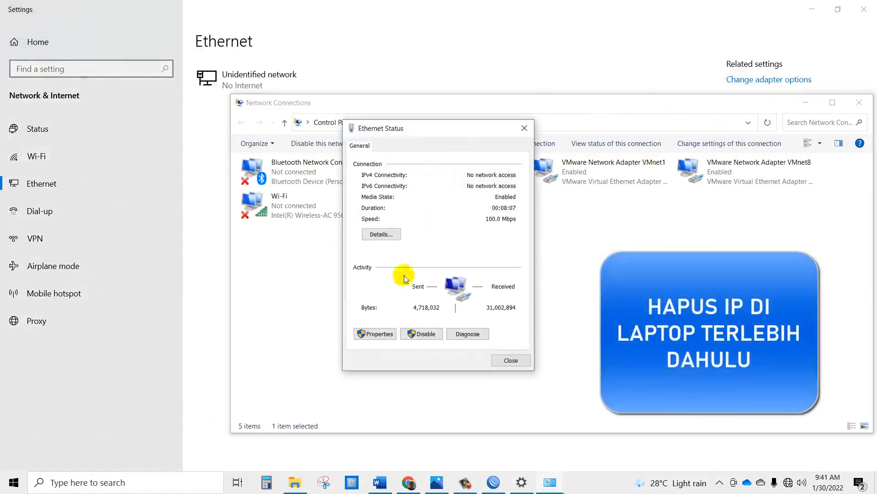
click(379, 333)
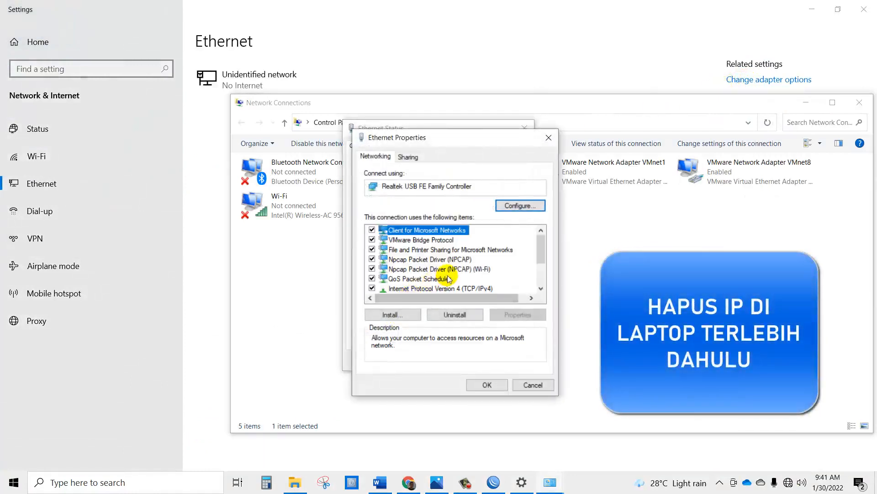
Step: Set Ethernet IPv4 to obtain the IP address and DNS servers automatically, and save
click(439, 269)
double_click(446, 288)
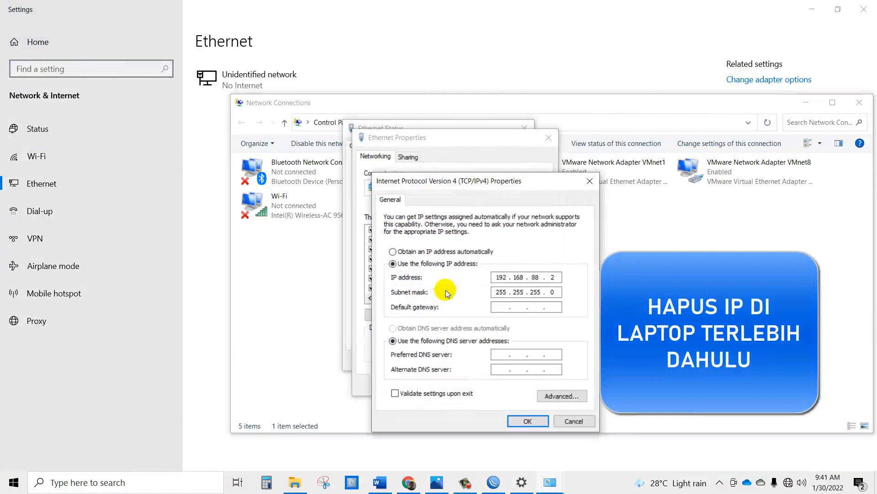
click(436, 254)
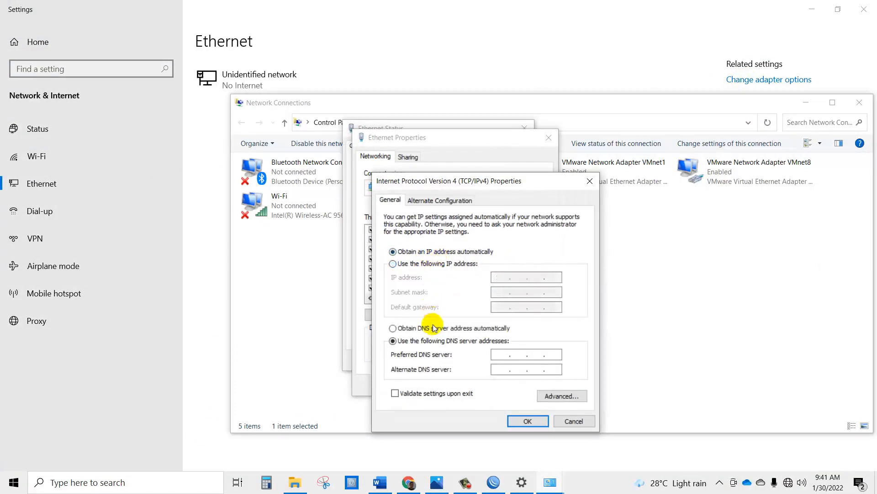
click(432, 328)
click(520, 416)
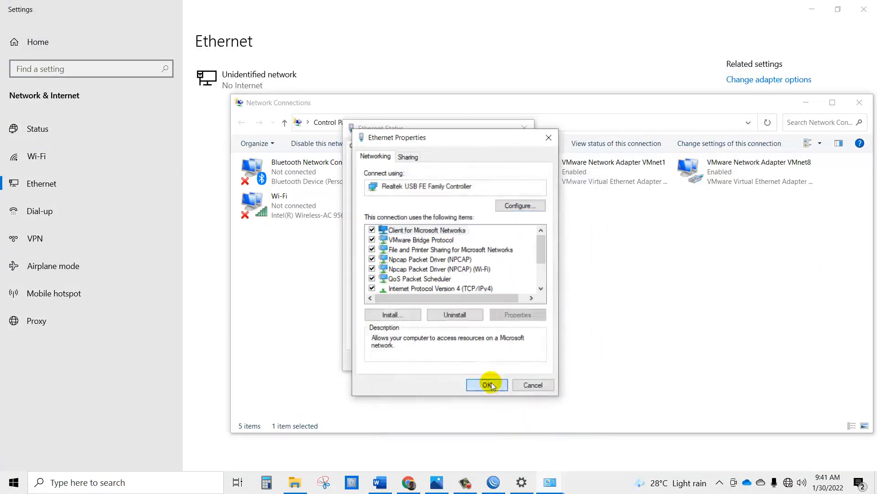
click(488, 384)
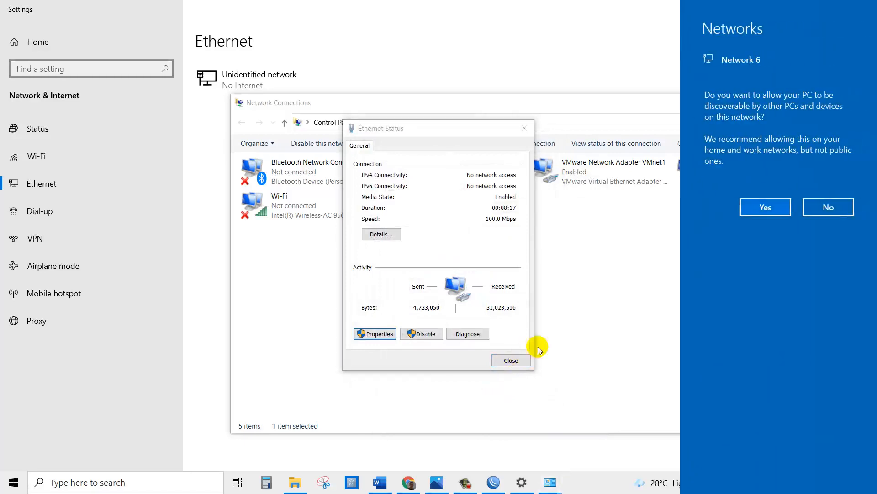
Step: Allow discovery on Network 6 and check Ethernet details: 192.168.10.14, gateway 192.168.10.1
click(757, 209)
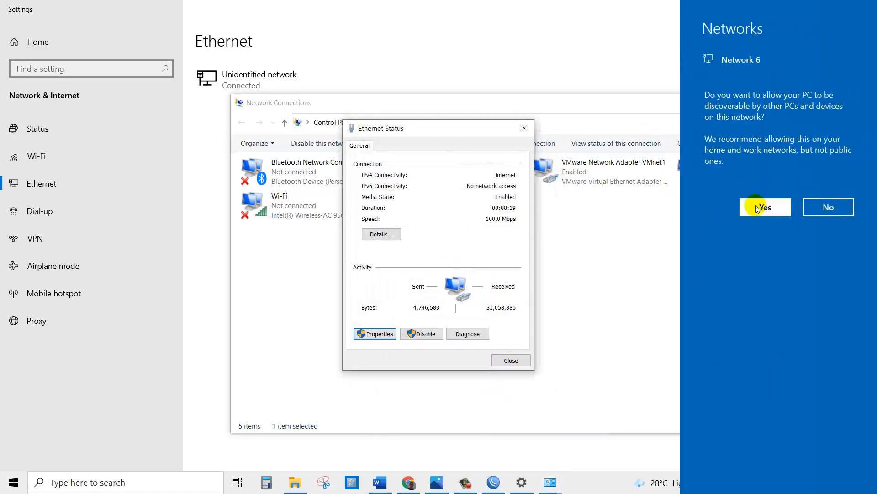
click(477, 270)
click(421, 182)
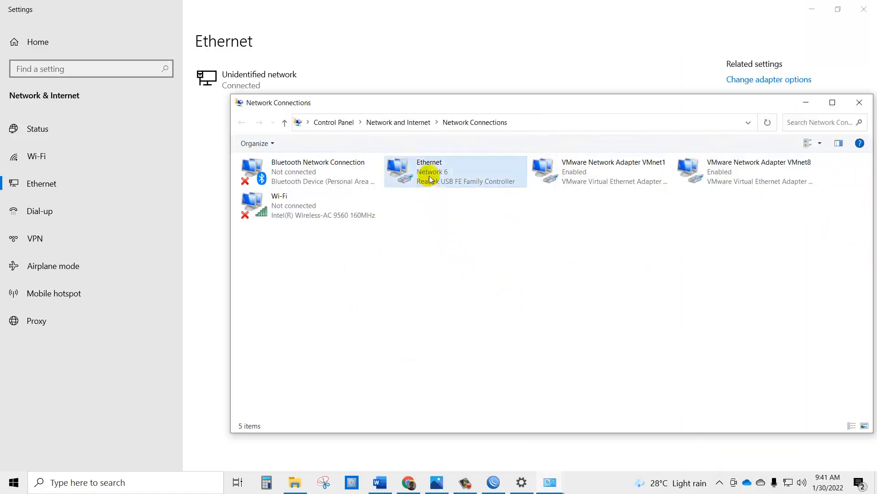
double_click(421, 182)
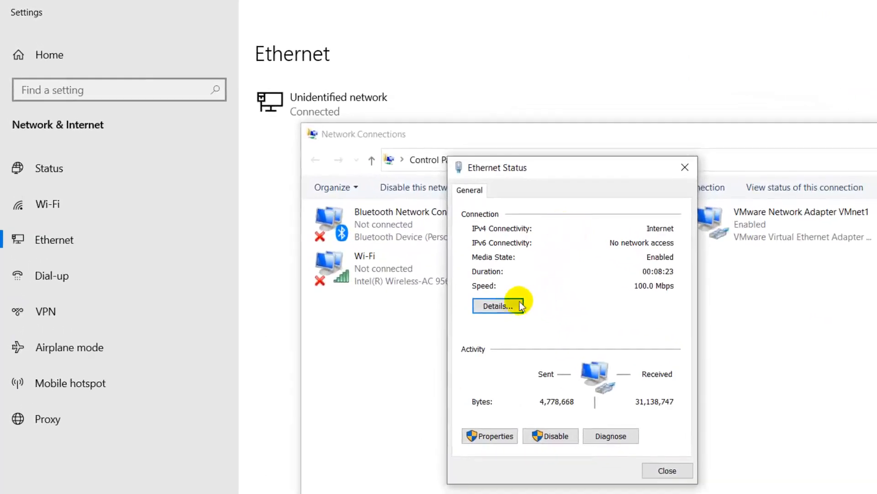
click(499, 305)
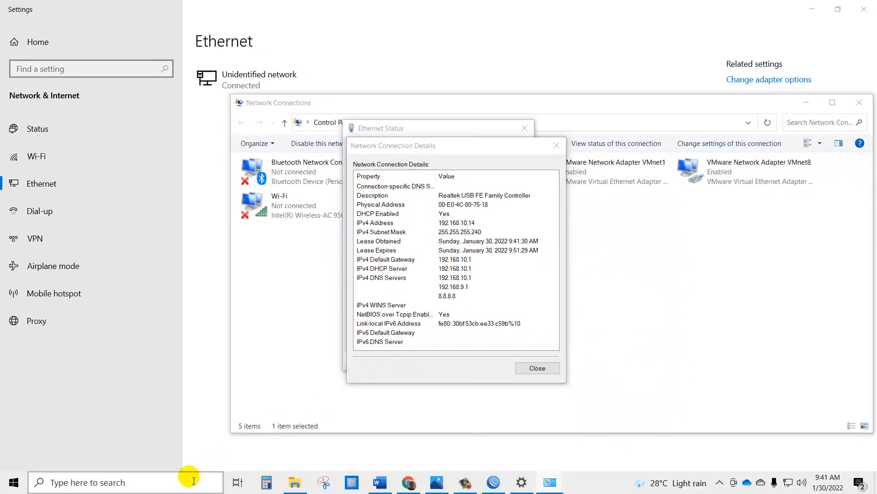
click(194, 481)
Step: Ping 8.8.8.8 and google.com from cmd with 0% loss, then return to the diagram
key(super+r)
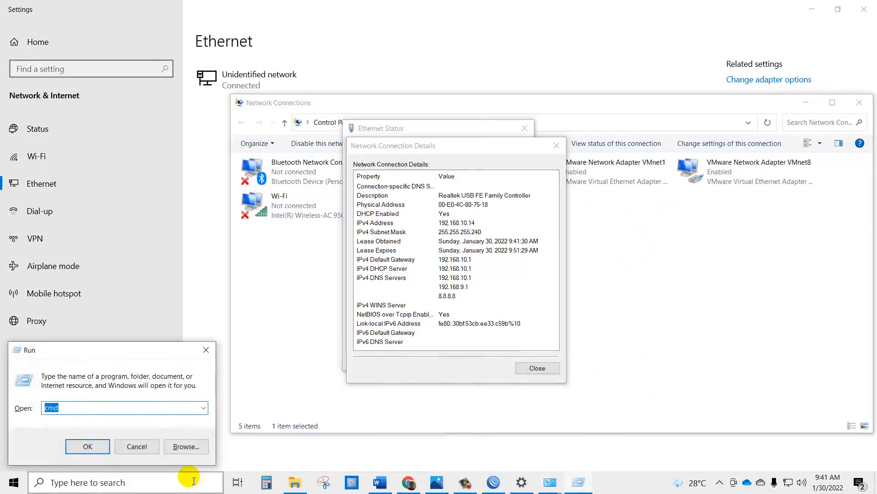
key(Return)
text(ping 8.8.8.8)
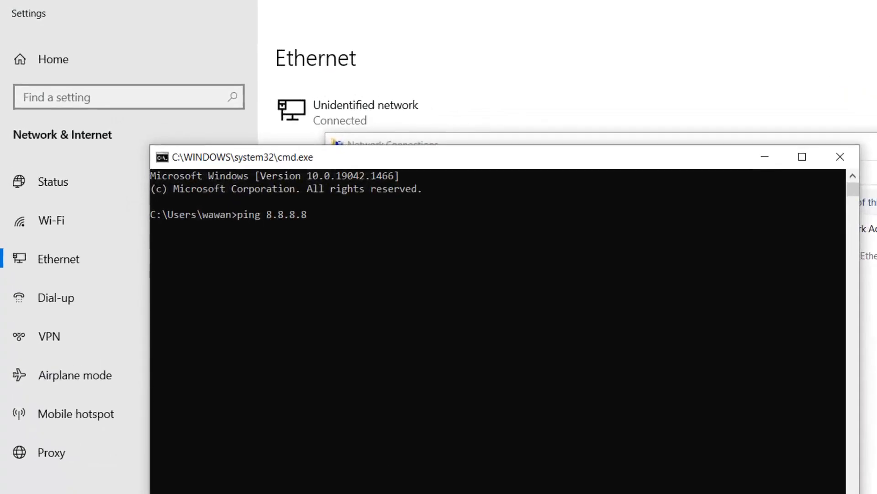
key(Return)
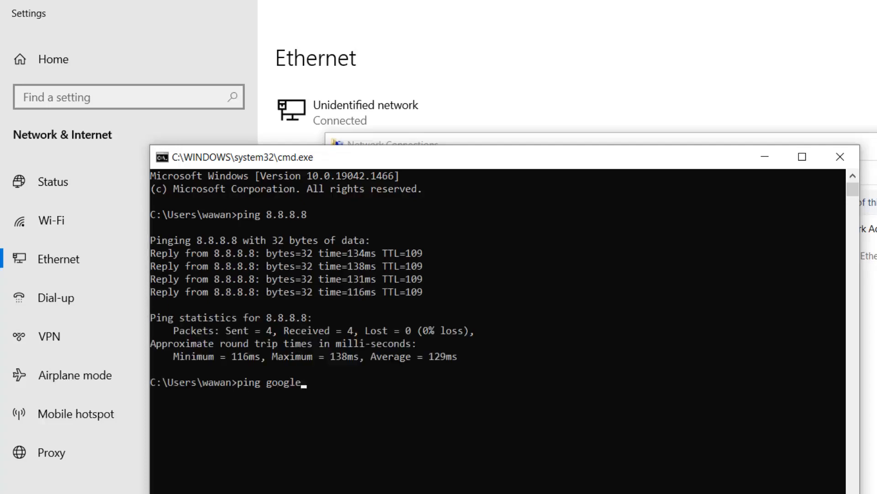
key(Return)
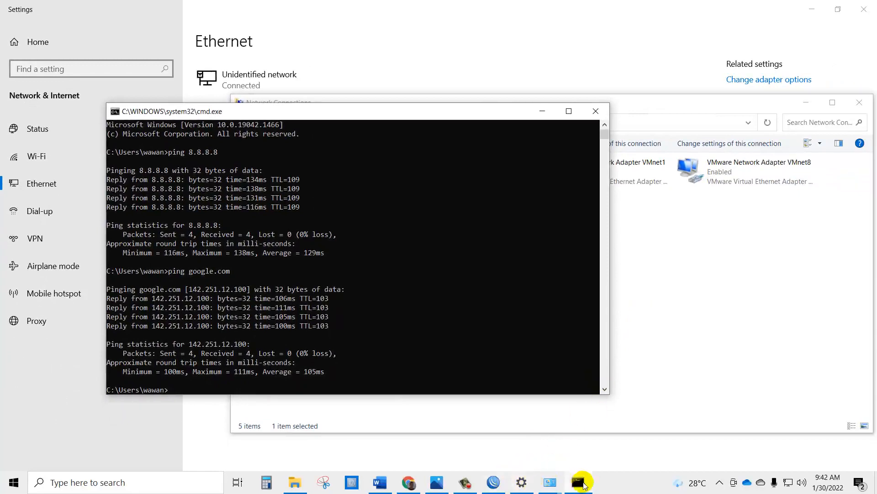
click(440, 483)
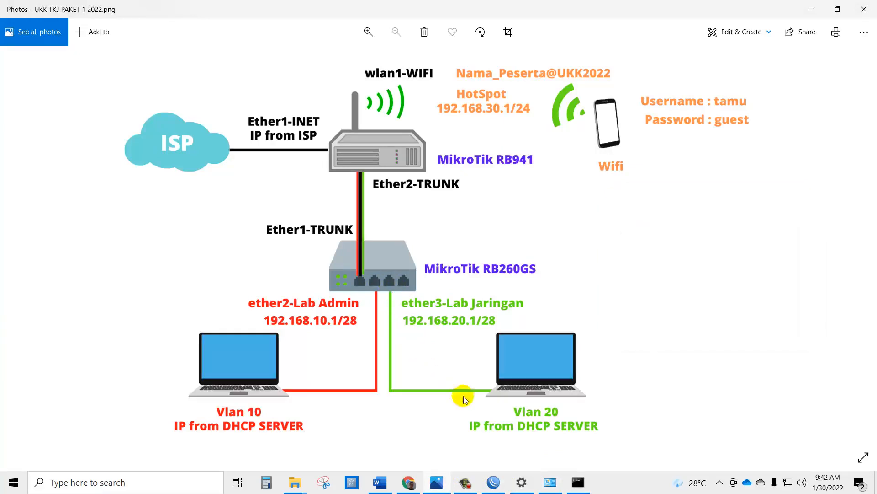
Step: Check Ethernet details showing 192.168.20.14, mask 255.255.255.240, gateway 192.168.20.1, then close them
click(550, 481)
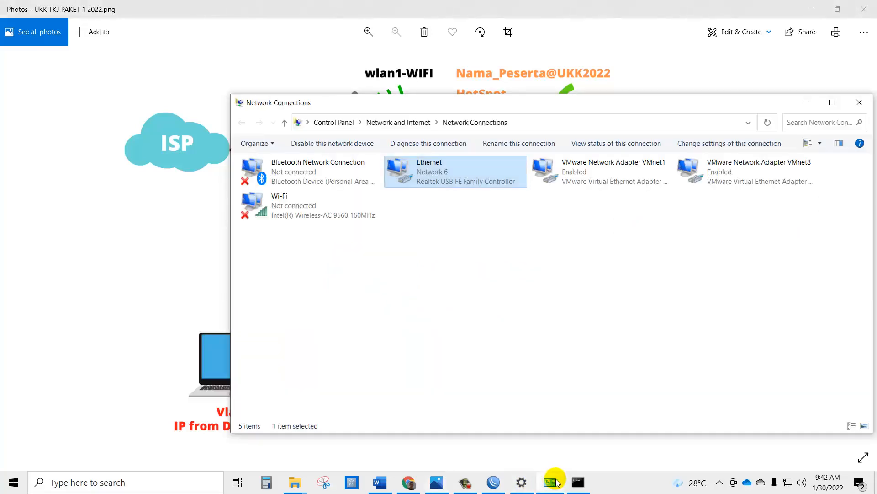
click(439, 228)
double_click(448, 179)
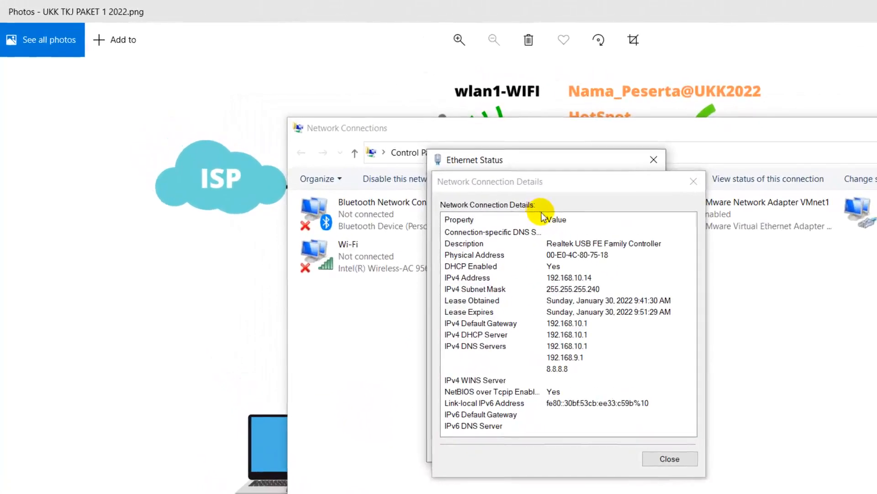
click(694, 183)
click(652, 160)
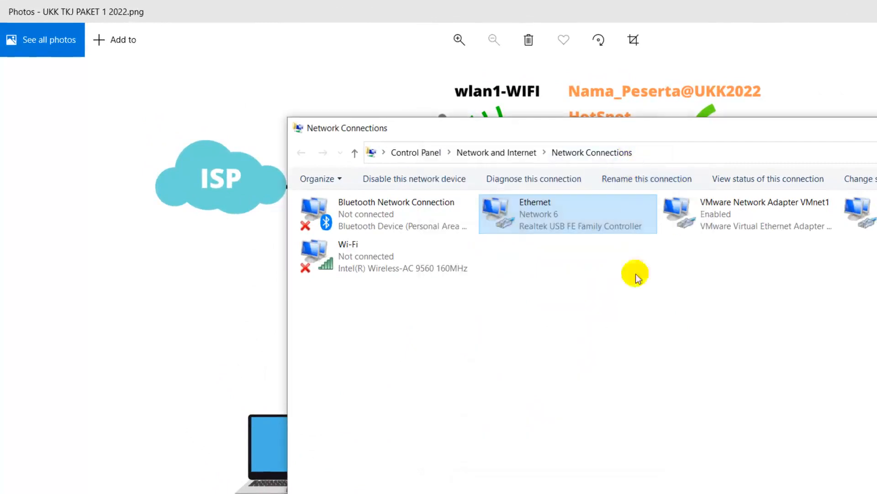
click(636, 278)
double_click(540, 228)
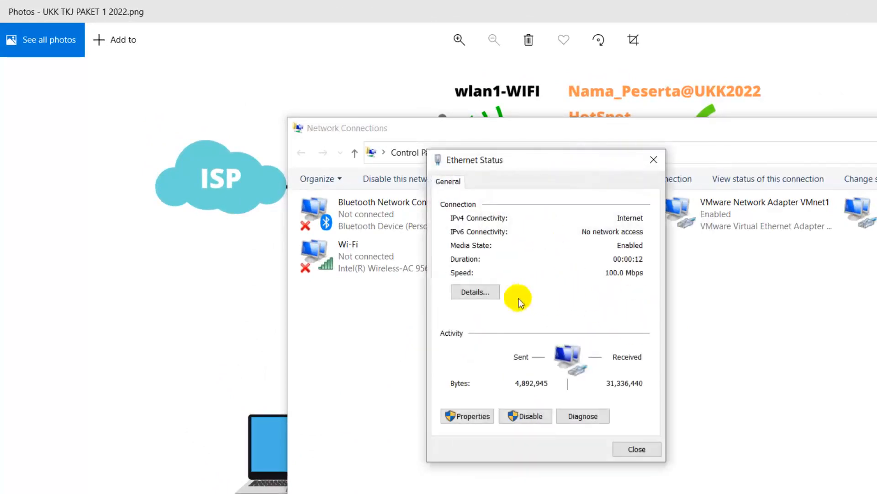
click(480, 293)
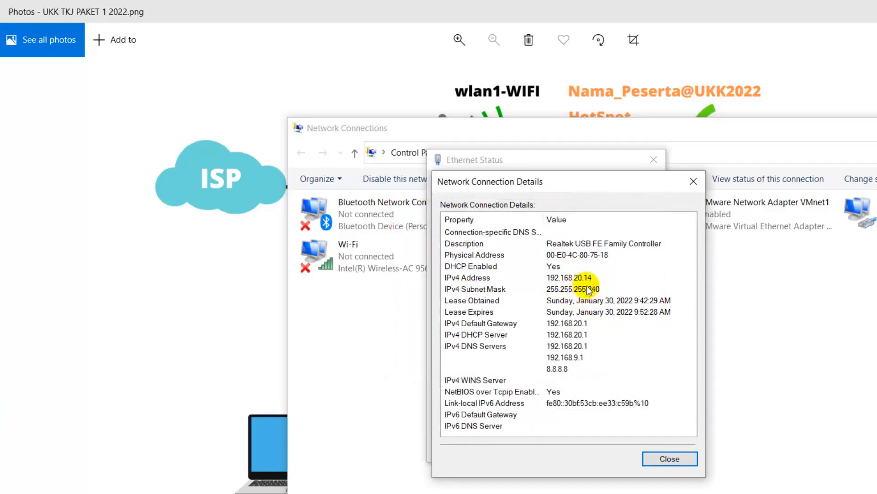
click(657, 463)
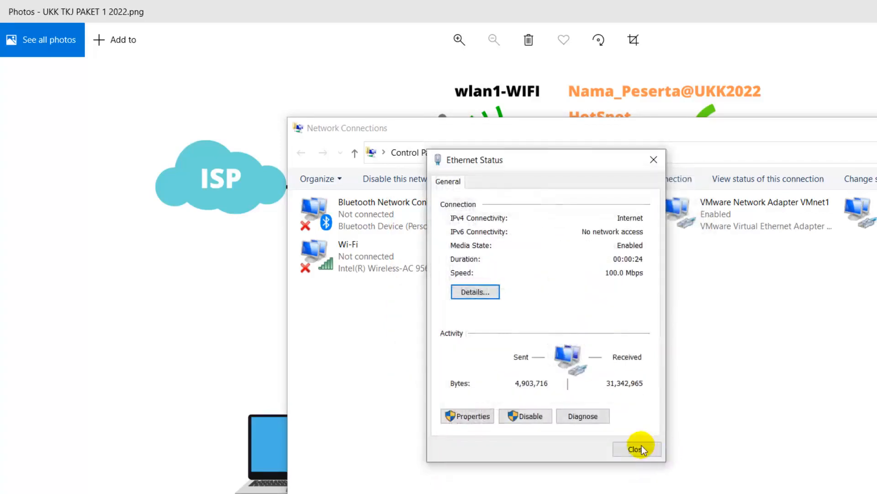
click(637, 448)
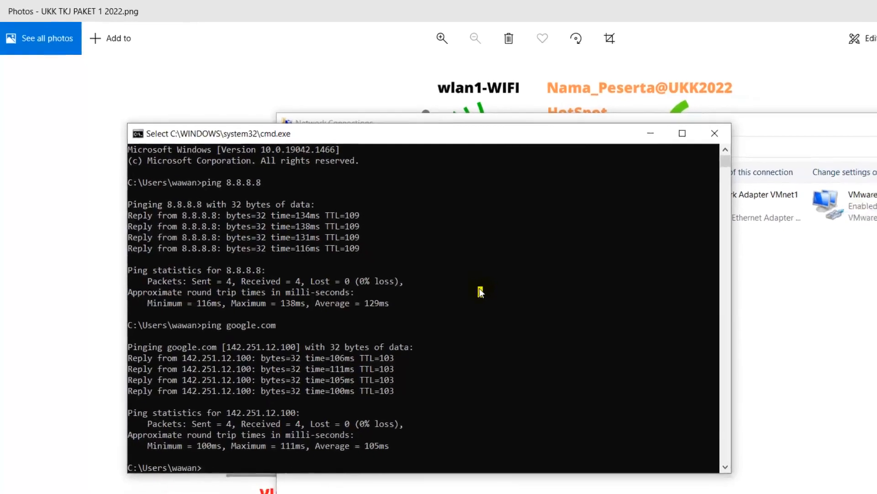
Step: Ping the mistyped 8.8.8..8, then 8.8.8.8 and youtube.com, both with 0% loss
text(ping)
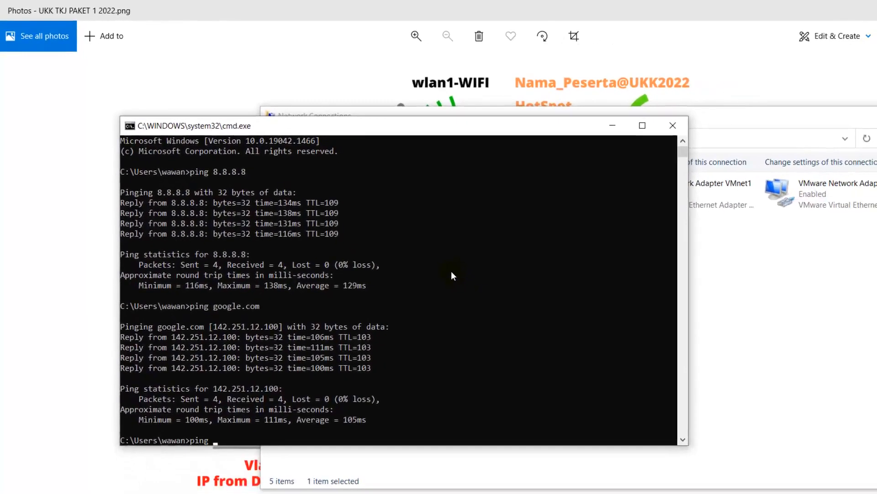
text( 8.8.8..8)
key(Return)
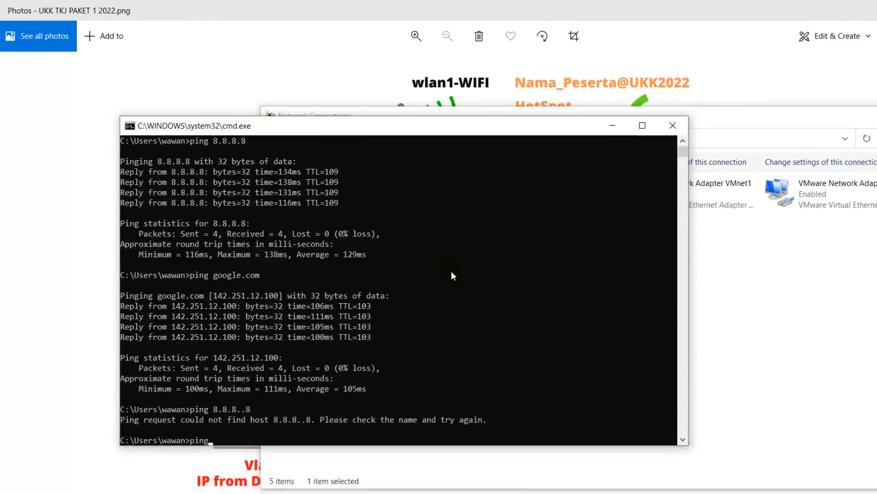
text(ping 8.8.8.8)
key(Return)
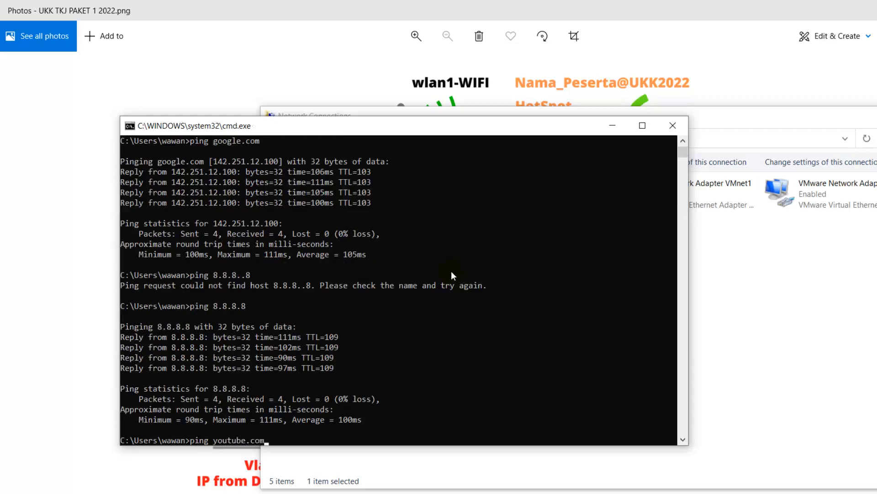
key(Return)
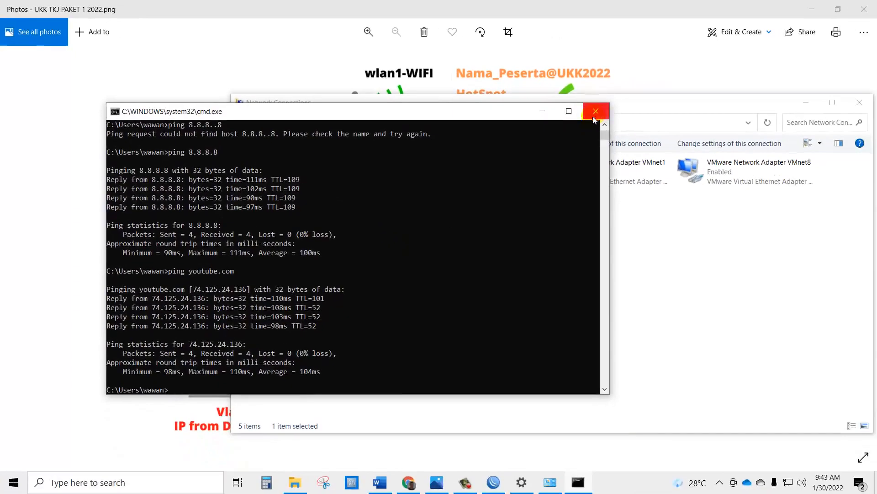
Step: Close Network Connections, bring the topology diagram forward, and open Network & Internet settings
click(640, 102)
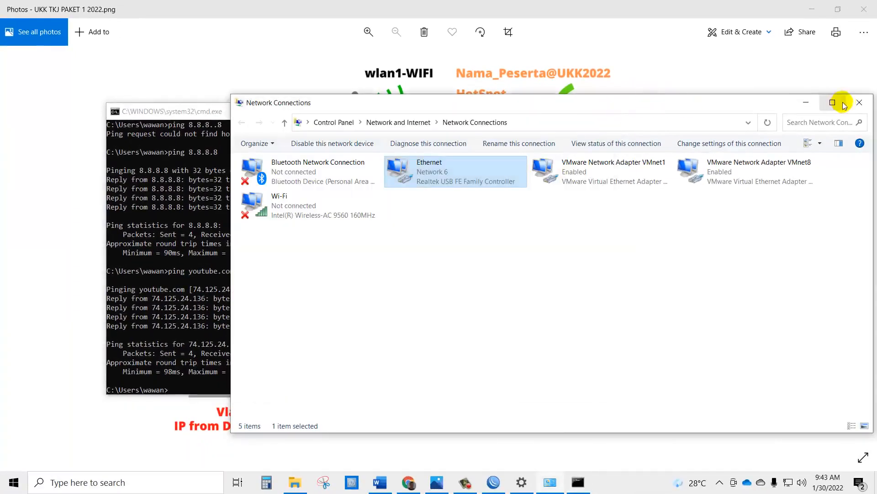
click(859, 103)
drag(478, 114, 345, 151)
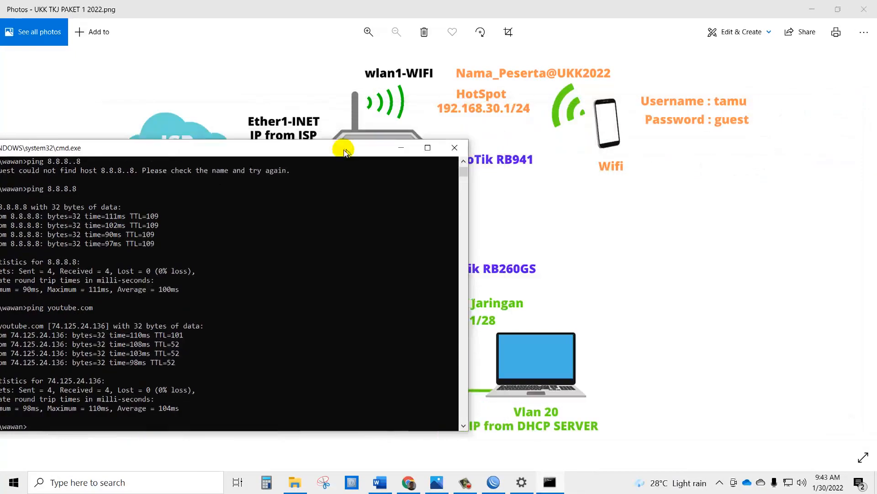
click(590, 206)
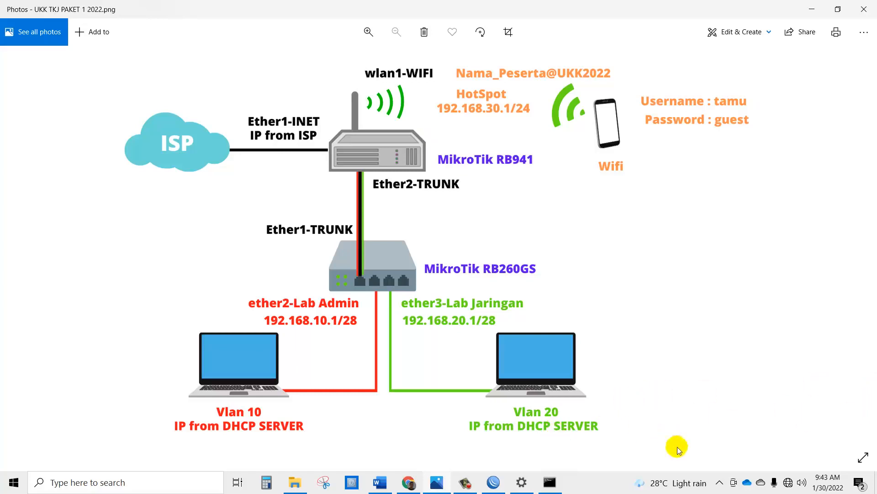
right_click(787, 482)
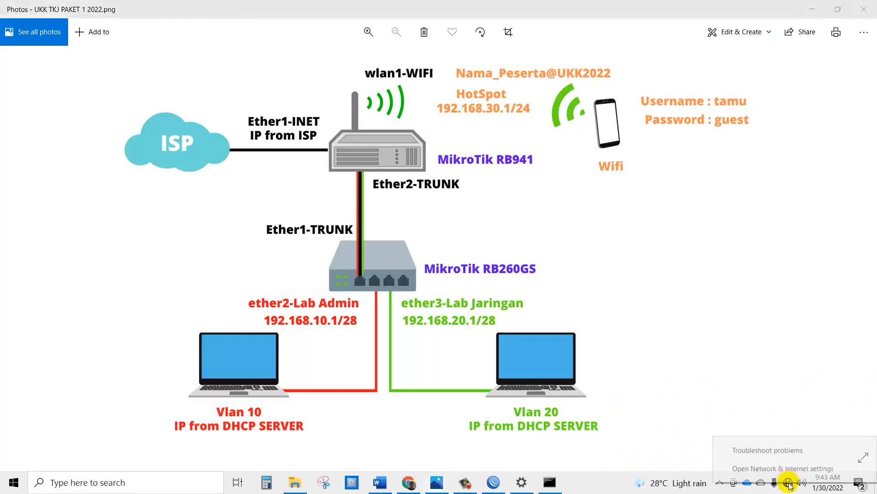
click(787, 464)
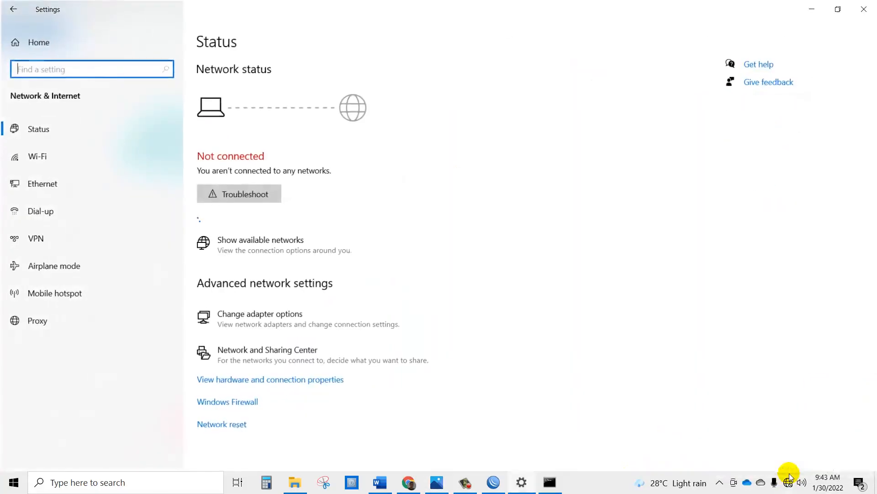
Step: Check the Ethernet adapters, then join the open hotspot Wi-Fi network
click(77, 185)
click(761, 79)
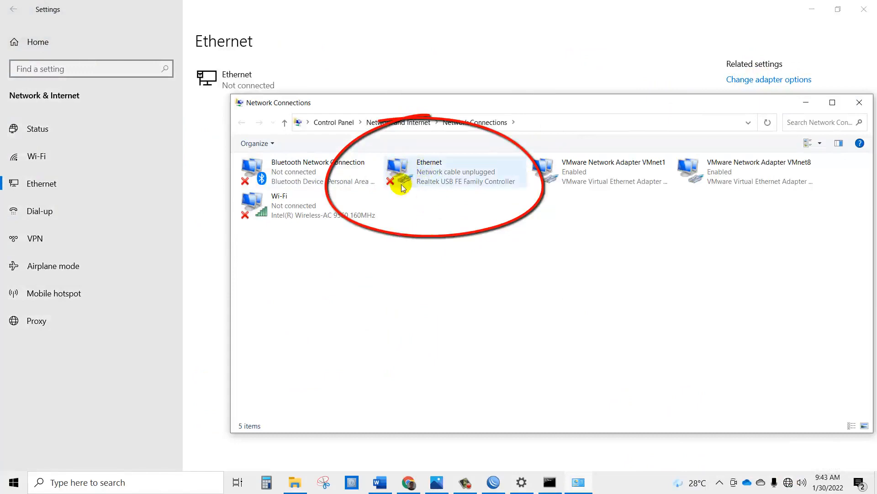
click(789, 482)
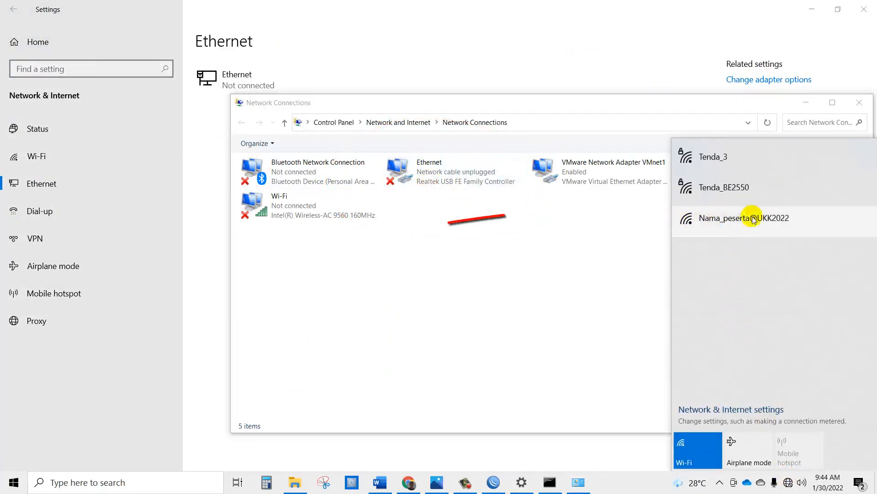
click(732, 223)
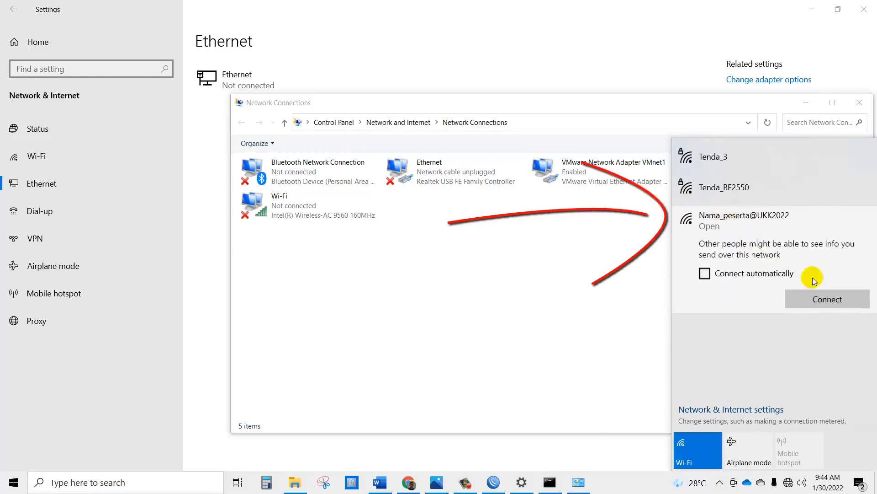
click(823, 296)
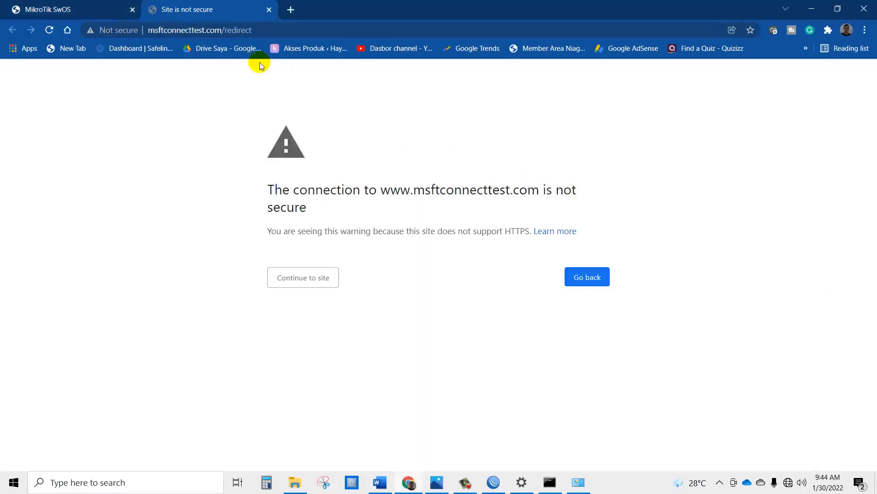
Step: Continue past the warning and log in to the hotspot page as user tamu with its password
click(309, 278)
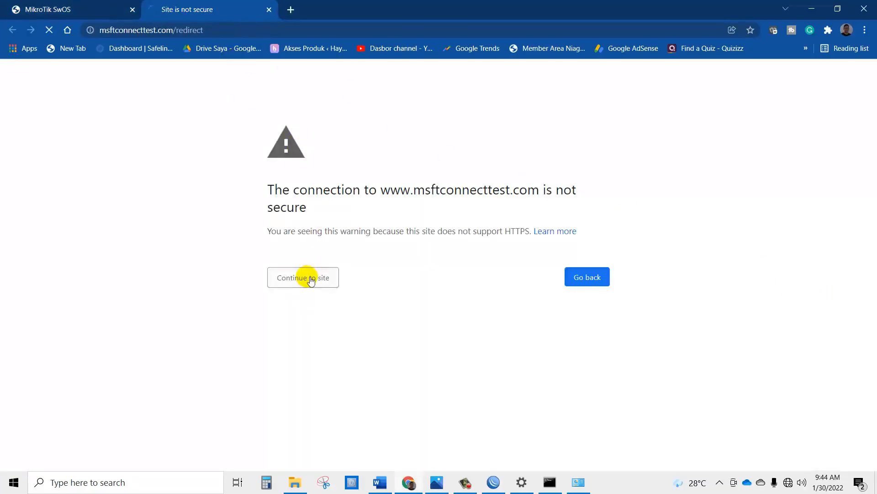
click(308, 263)
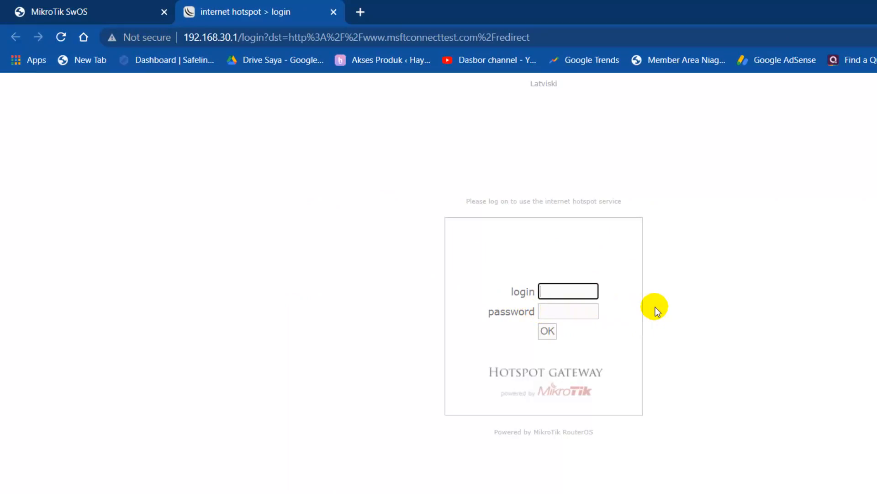
text(tamu)
key(Tab)
text(tamu)
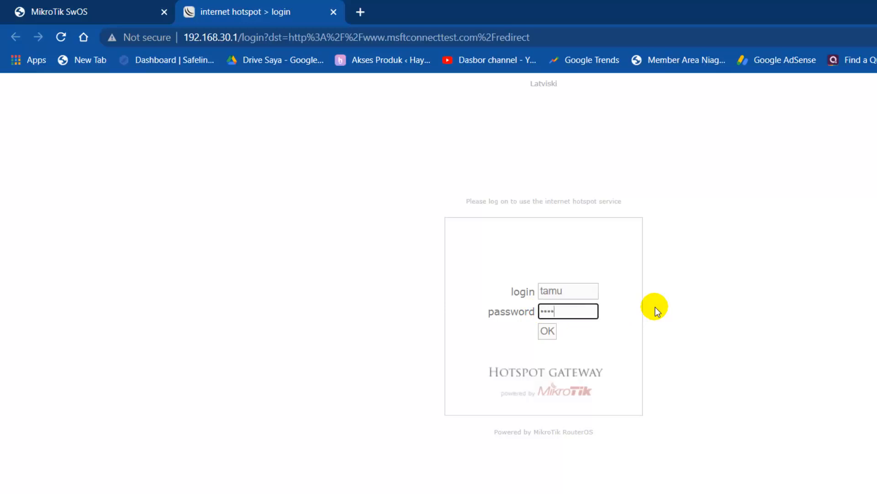
text(1)
click(548, 332)
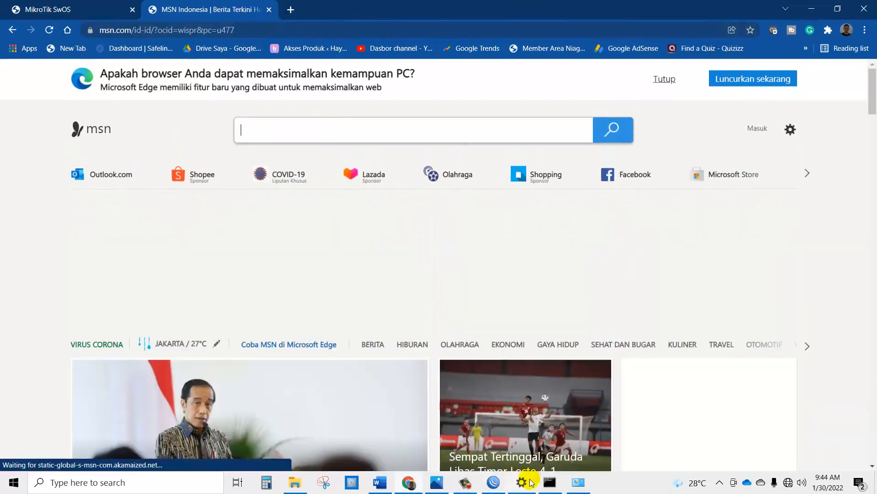
Step: Ping 8.8.8.8 and yahoo.com over the hotspot with 0% loss, then close Command Prompt
click(550, 482)
drag(327, 151, 495, 67)
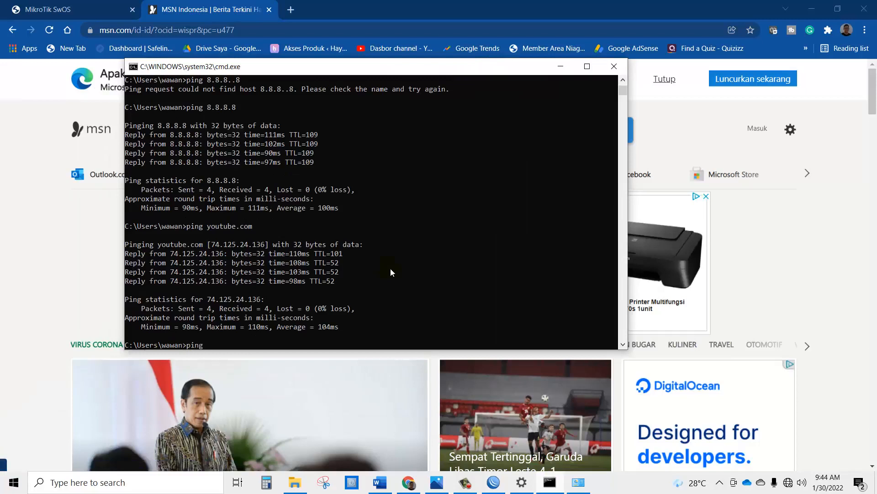
text(8.8.8.)
key(Return)
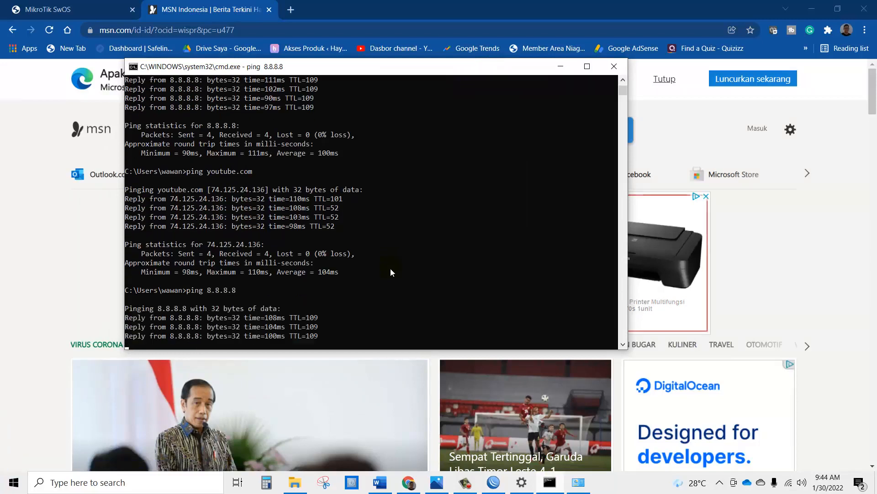
text(ping)
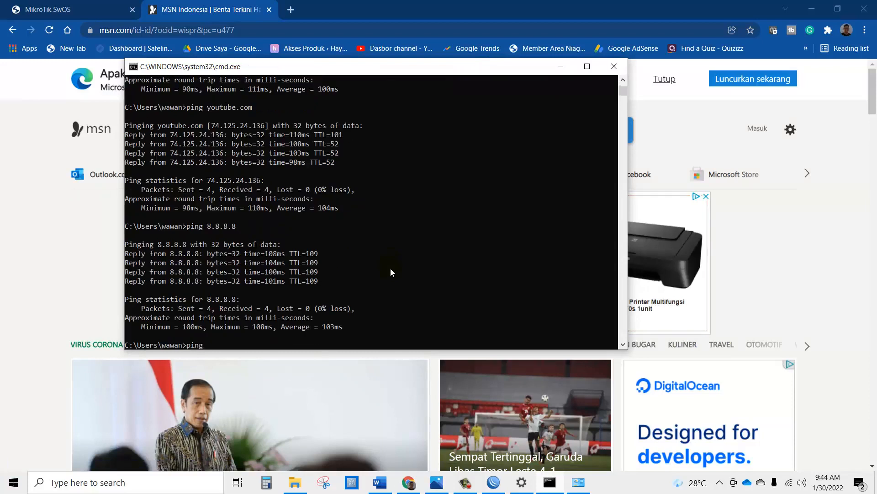
text( yahoo.com)
key(Return)
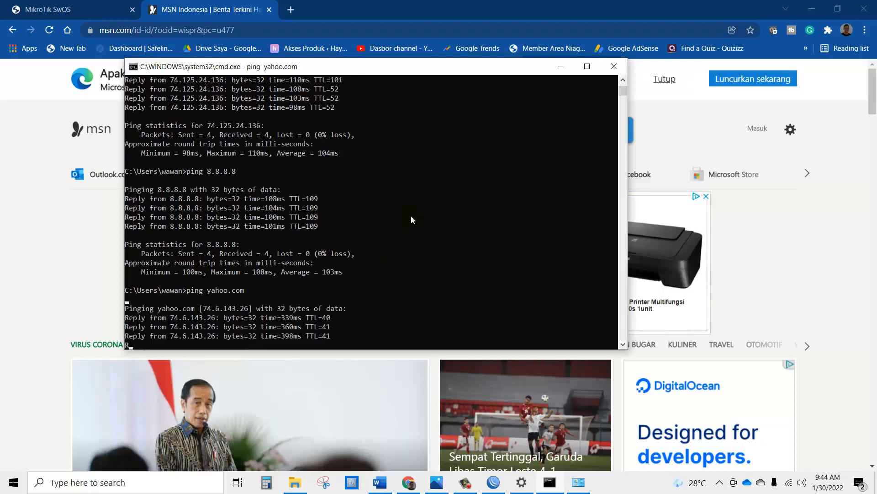
drag(492, 69, 505, 70)
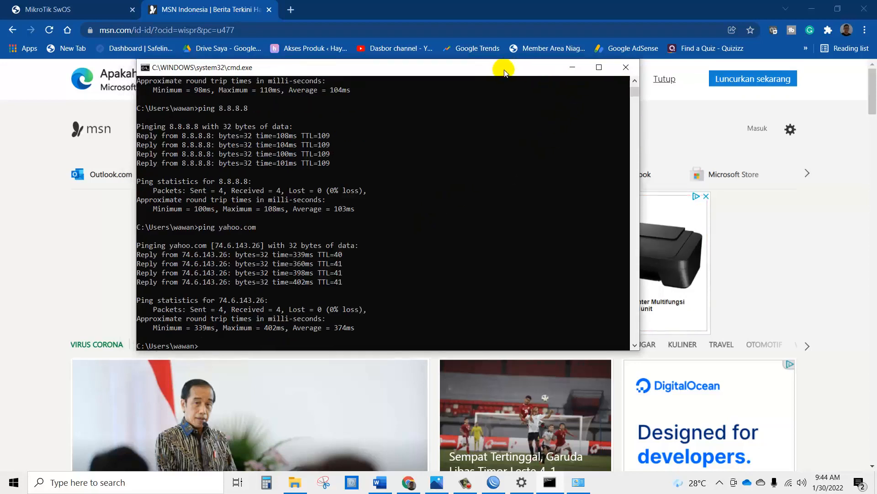
click(626, 68)
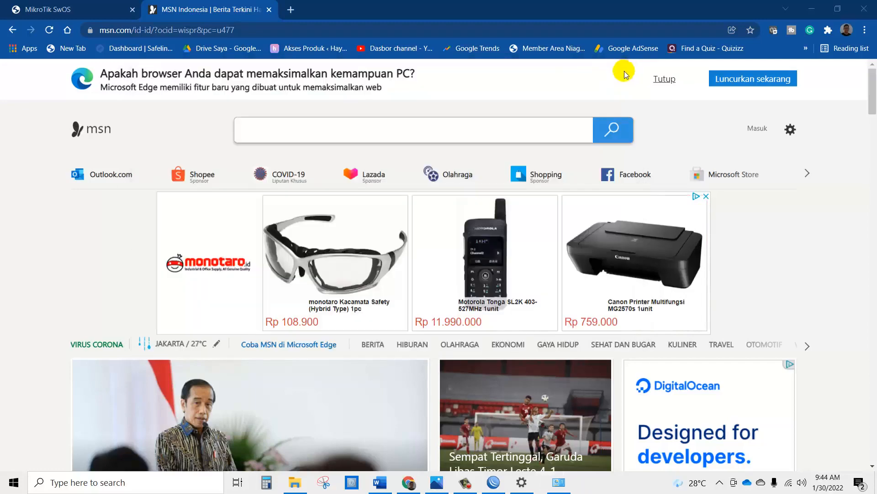
Step: Close the MSN and stale SwOS tabs and load the switch at 192.168.33.2
click(270, 9)
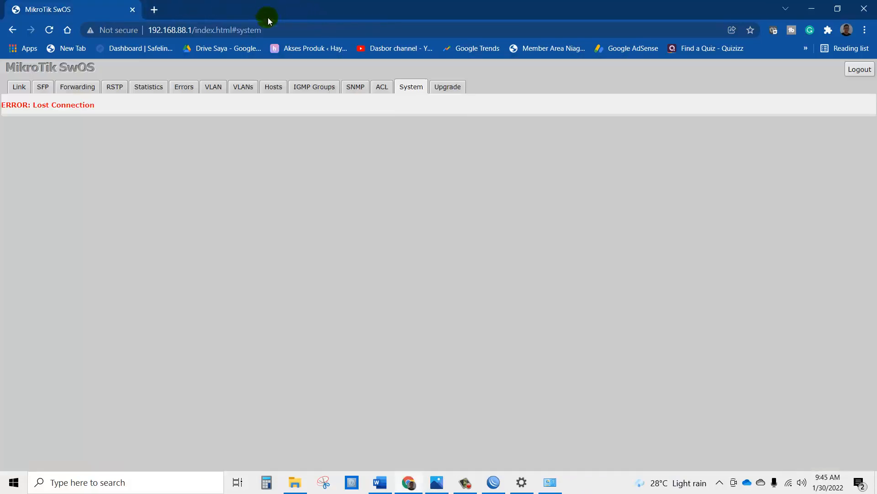
click(155, 10)
click(133, 7)
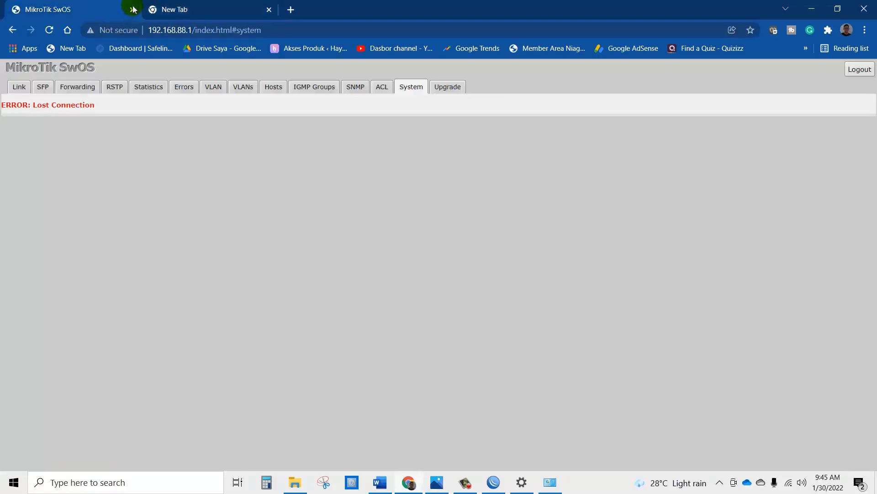
click(132, 10)
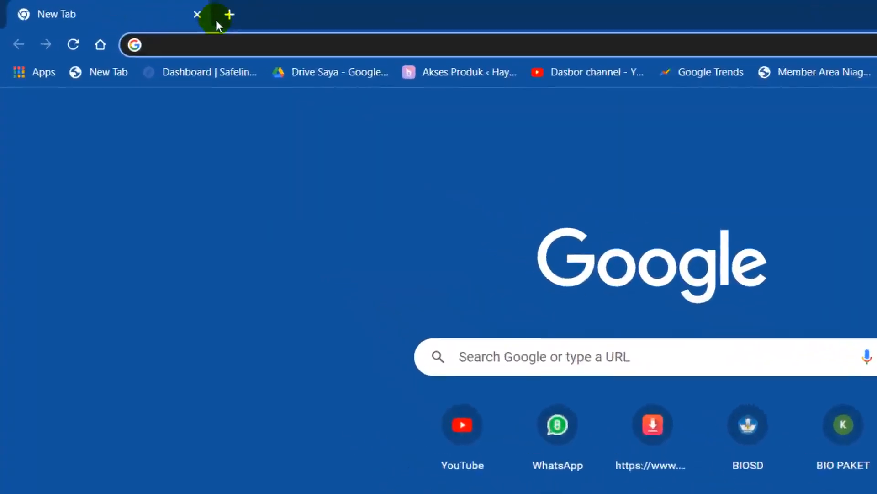
click(236, 46)
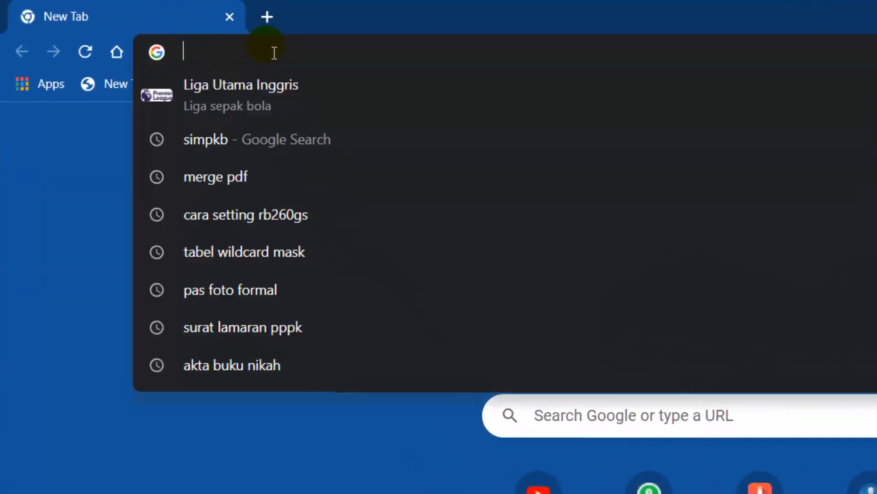
text(192.1)
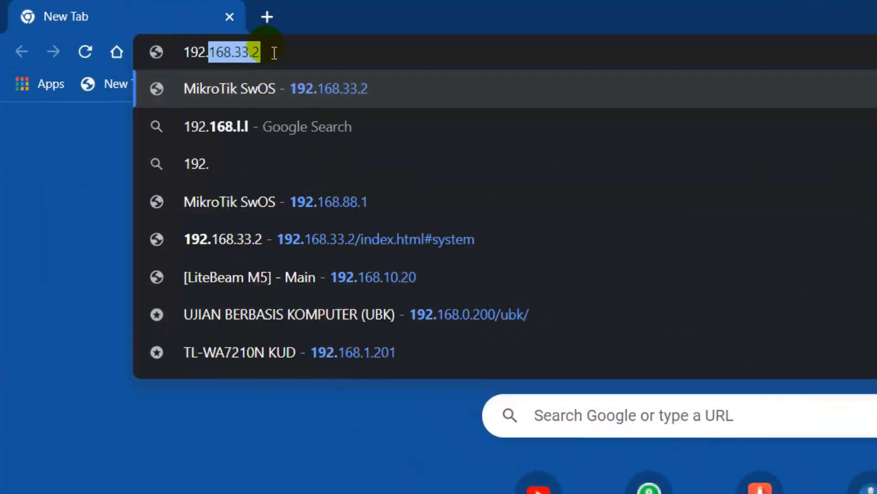
text(68.)
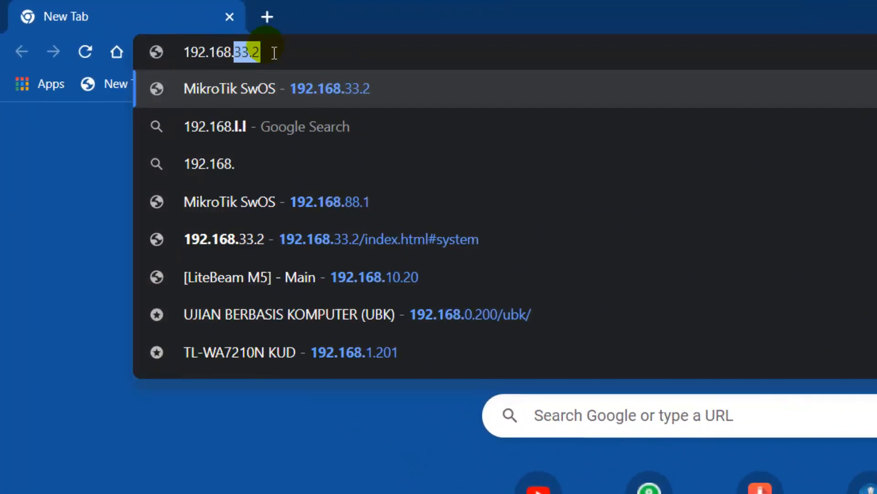
text(33.2)
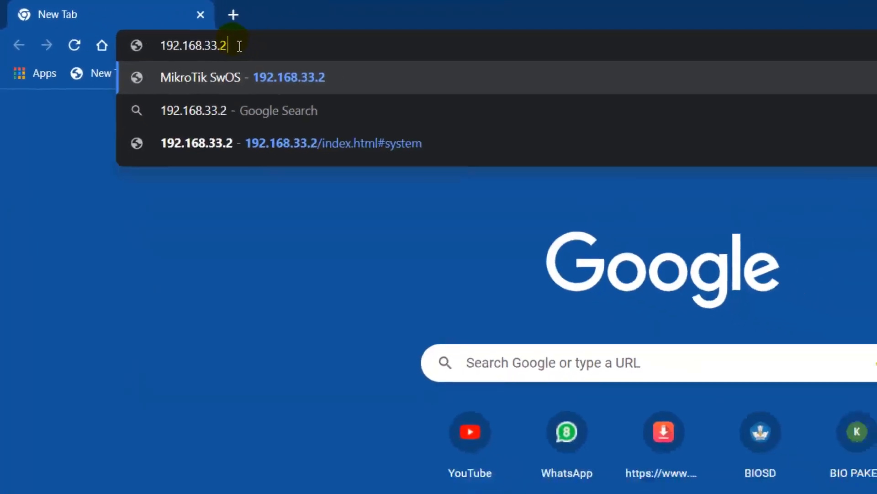
key(Return)
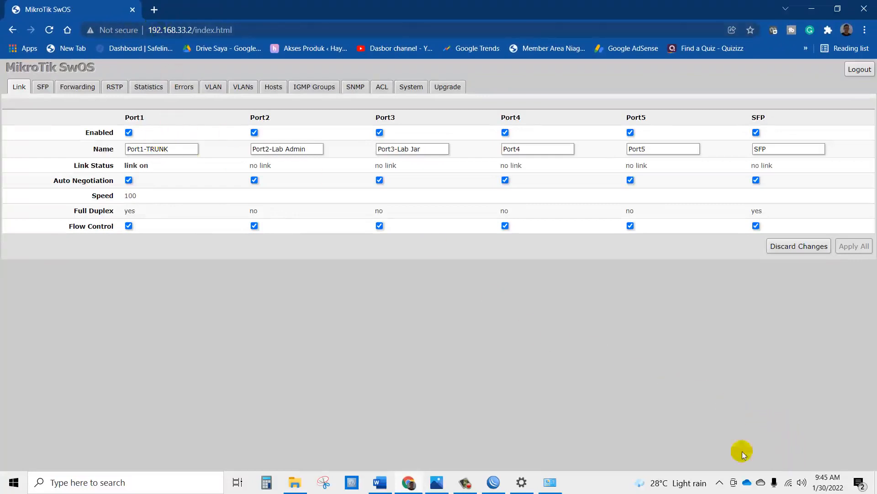
click(550, 482)
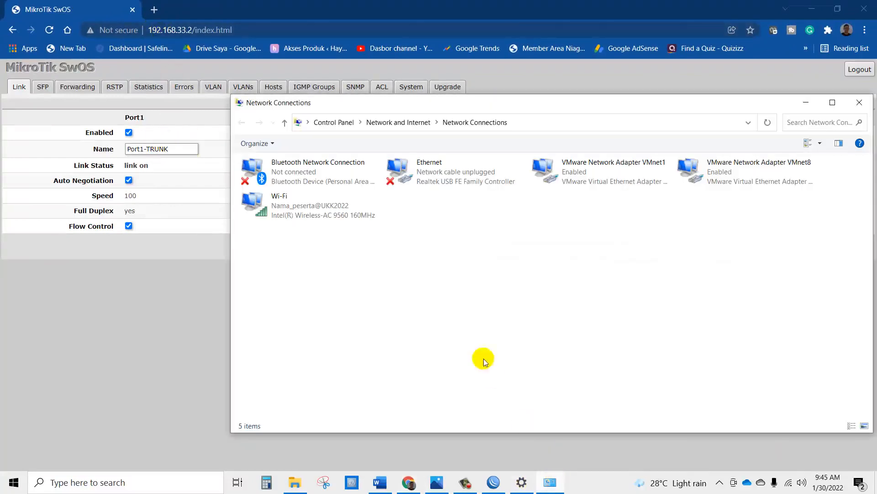
double_click(311, 215)
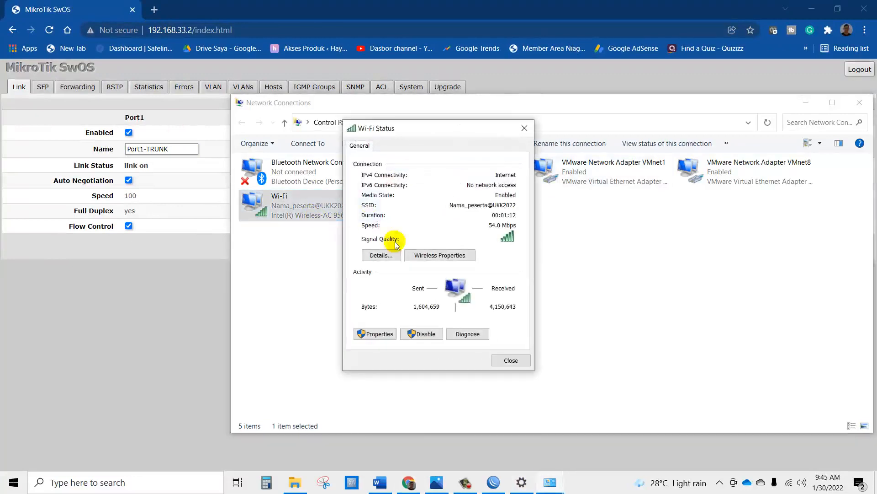
click(379, 254)
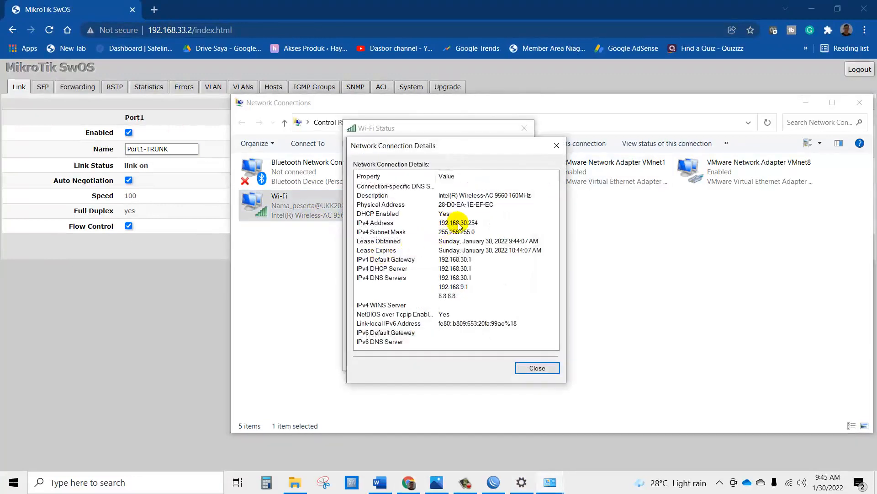
click(460, 224)
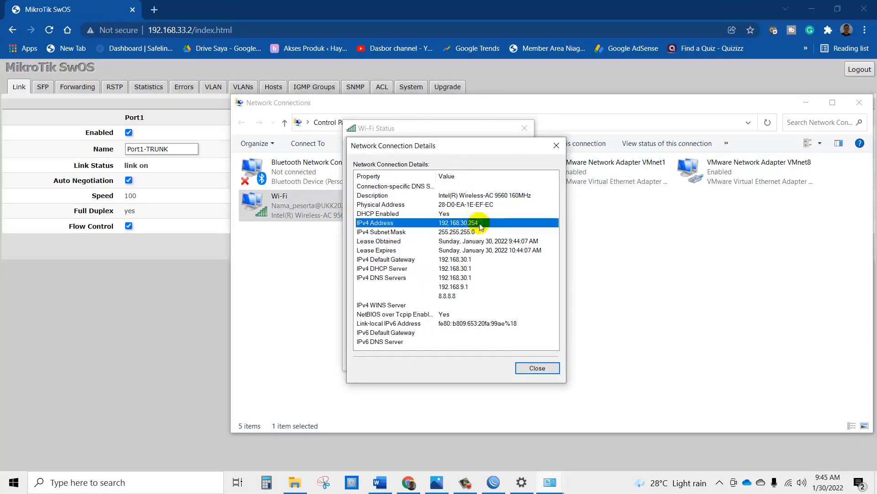
click(556, 146)
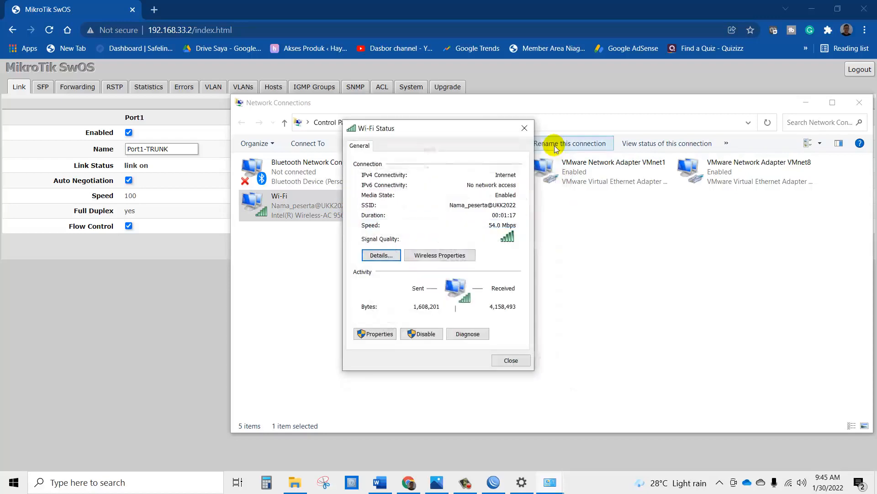
click(519, 130)
click(338, 19)
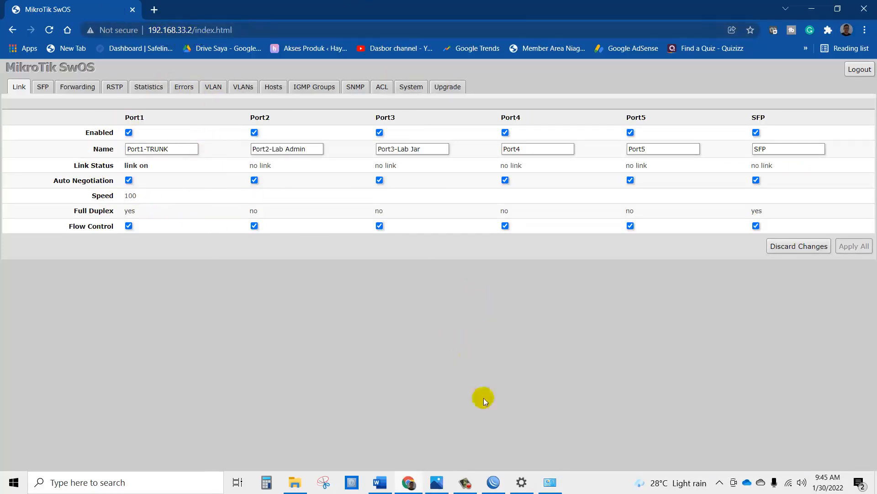
Step: Connect WinBox to MK-ROUTER from the Neighbors list, then bring the topology diagram forward
click(494, 482)
click(300, 86)
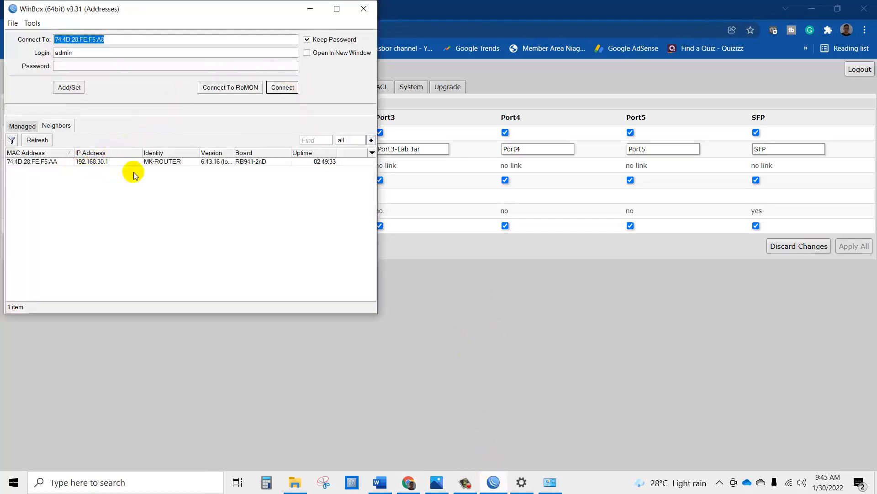
click(48, 161)
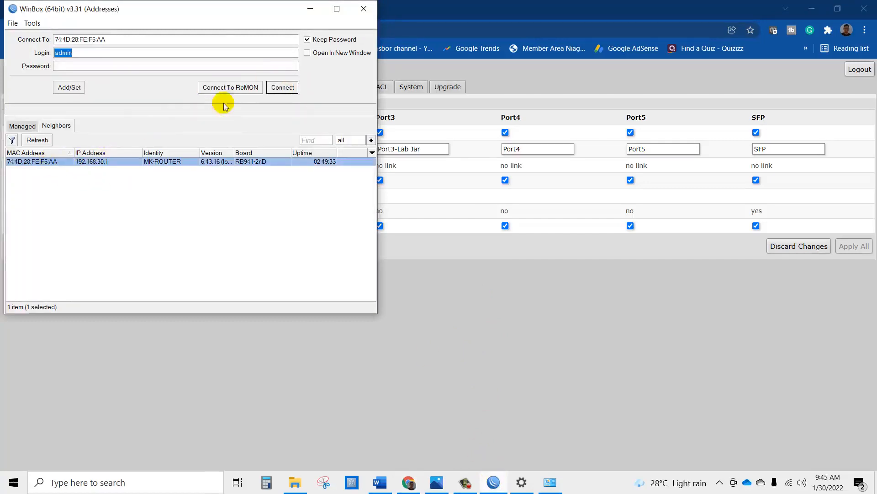
click(283, 87)
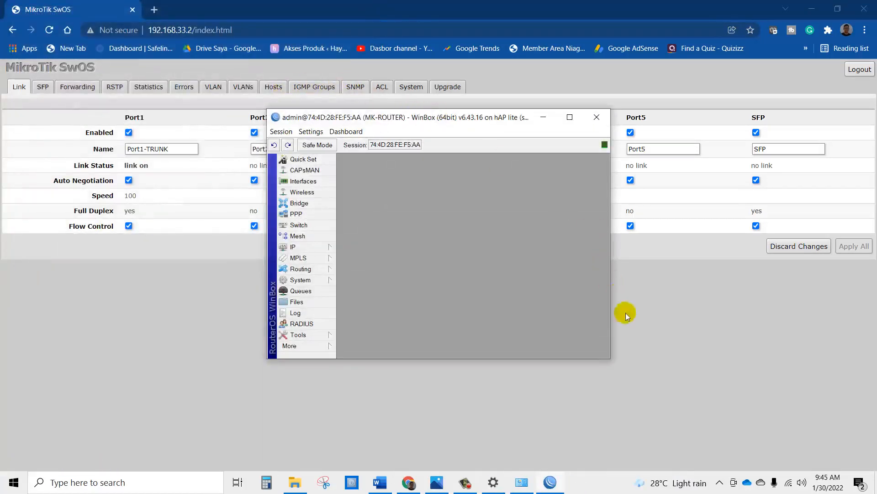
drag(468, 120, 390, 141)
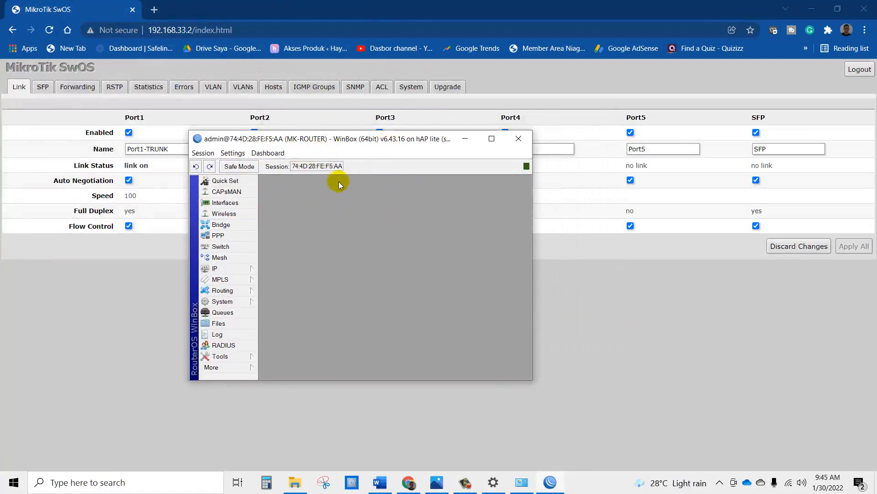
click(319, 8)
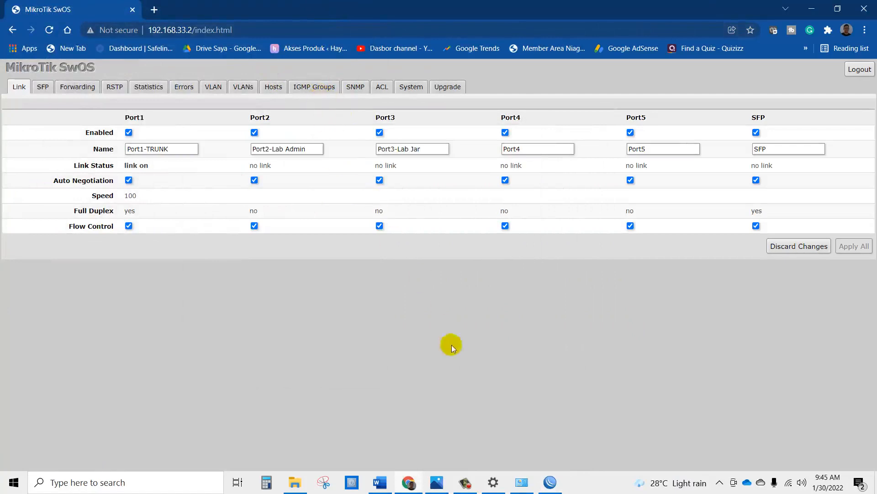
click(437, 482)
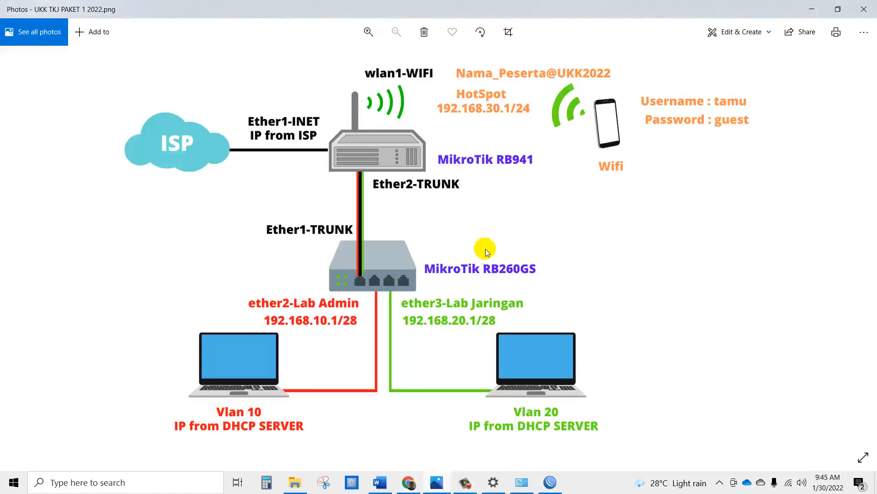